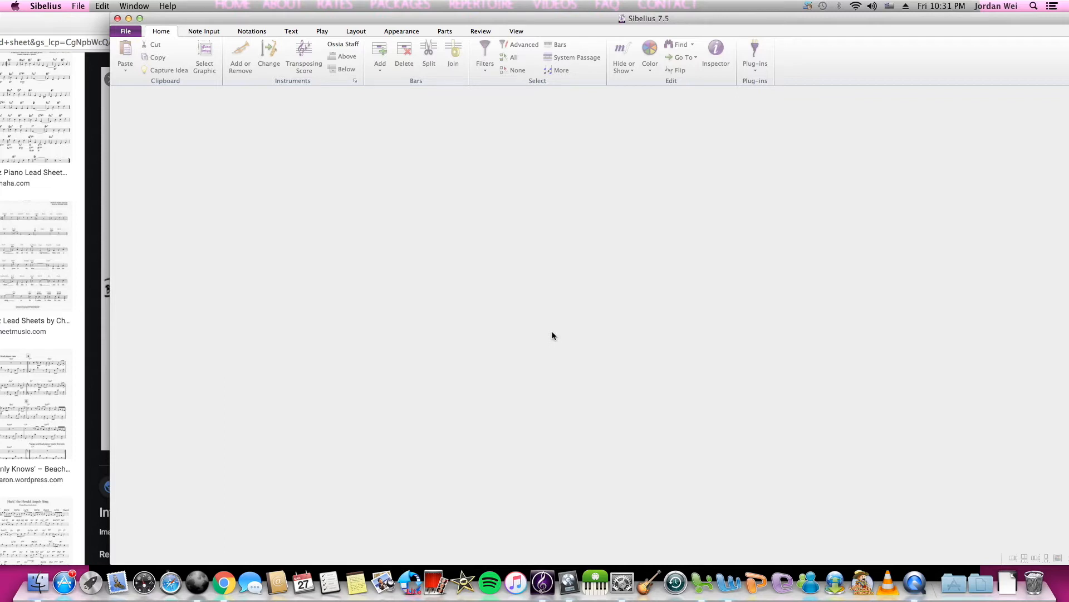
Step: Start a new score from the Lead sheet template and set its house style to A Jazz Ninja Style
key(super+n)
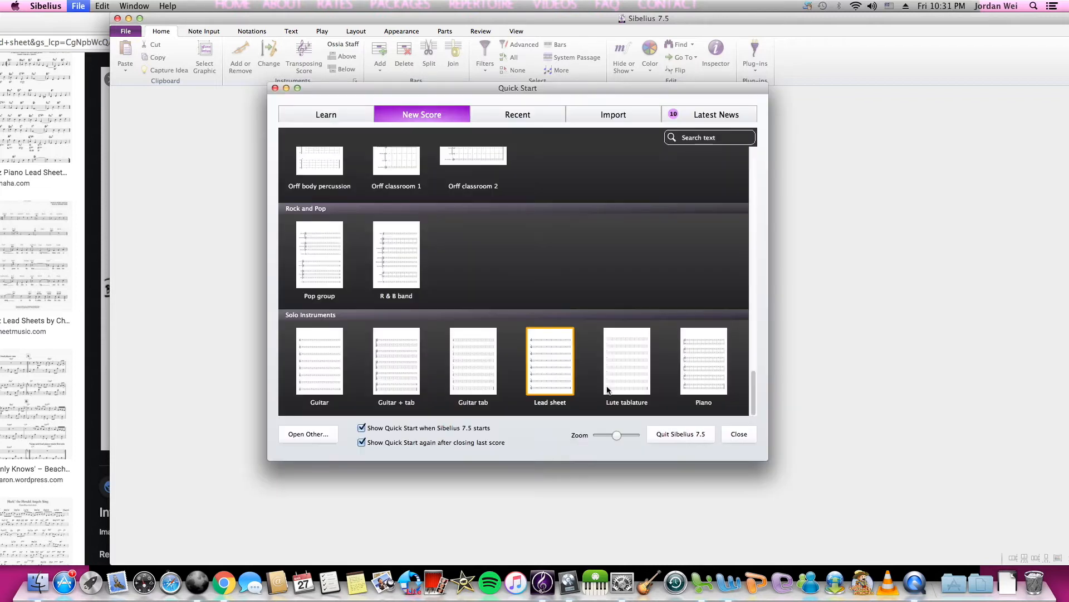
double_click(550, 368)
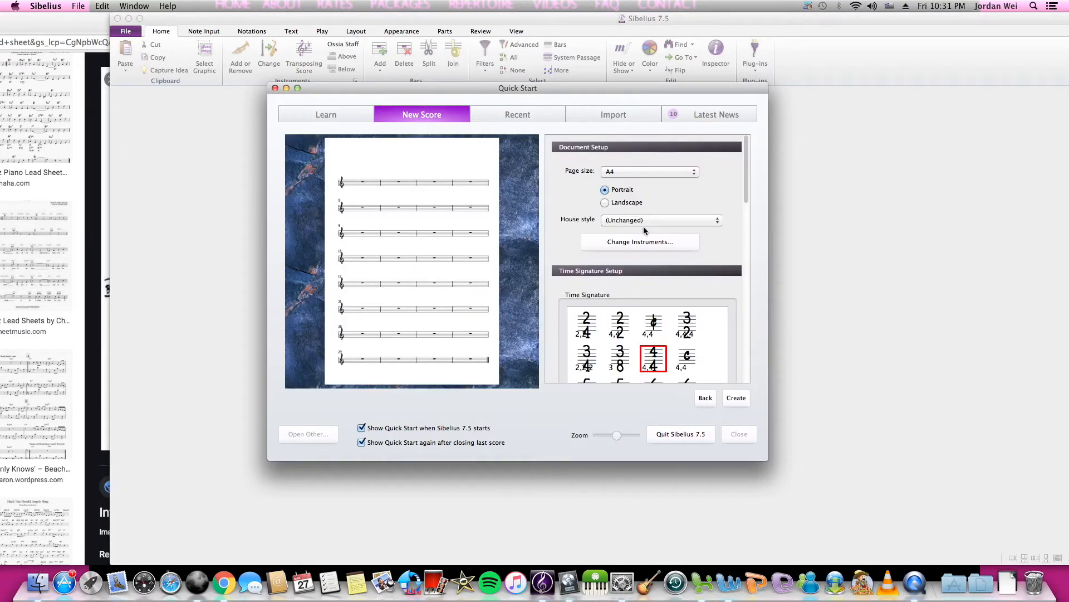
scroll(644, 221, down, 2)
scroll(661, 221, up, 1)
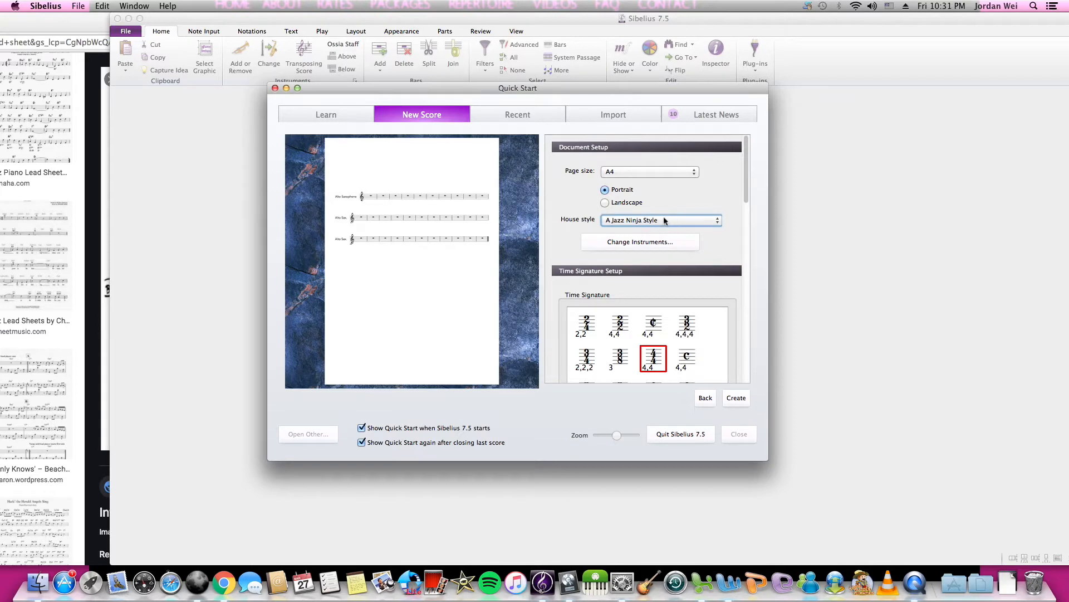
click(665, 221)
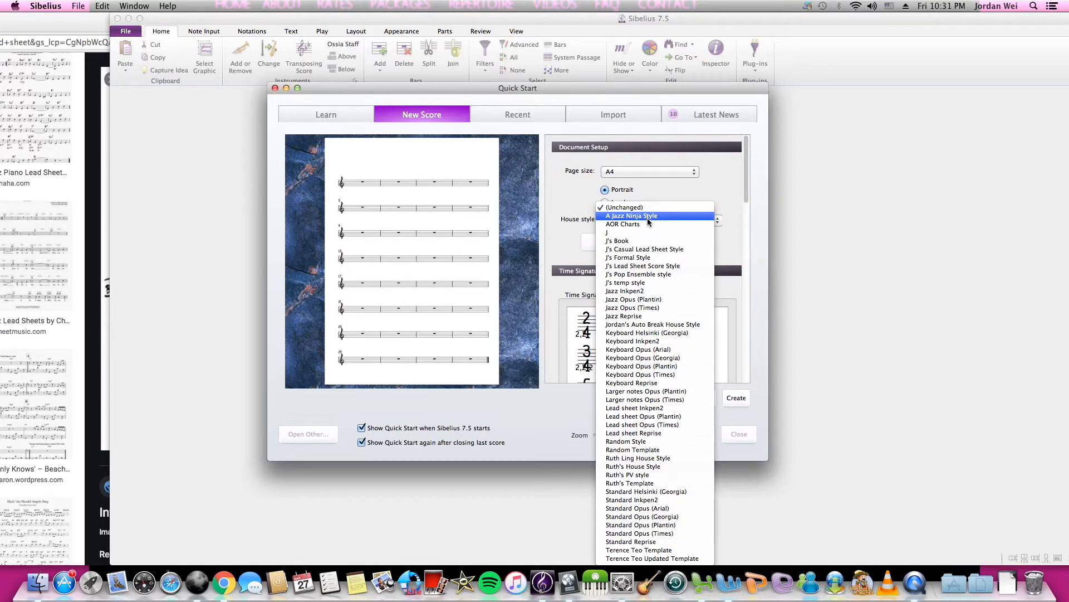
click(648, 218)
Step: Consult the All of Me reference chart and set the new score's key signature to C major, with no sharps or flats
drag(746, 185, 749, 304)
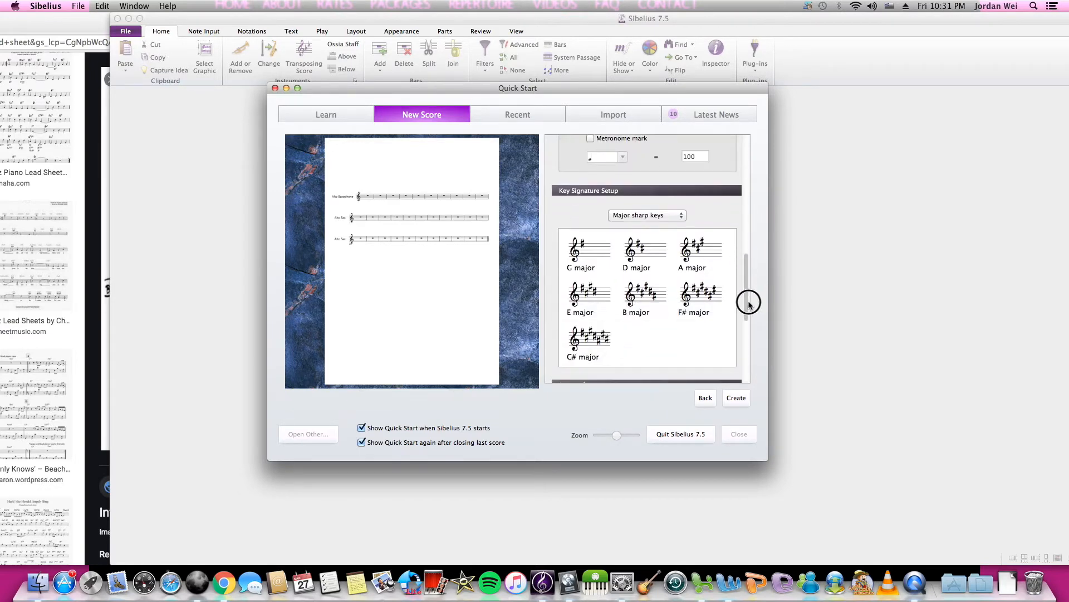
click(105, 260)
click(130, 83)
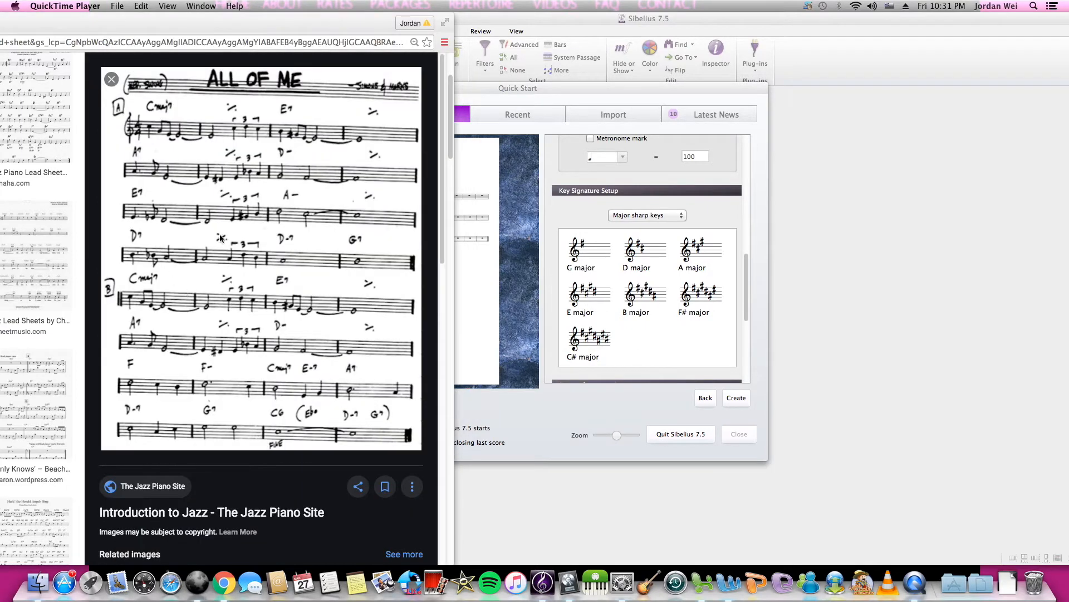
click(626, 216)
click(635, 215)
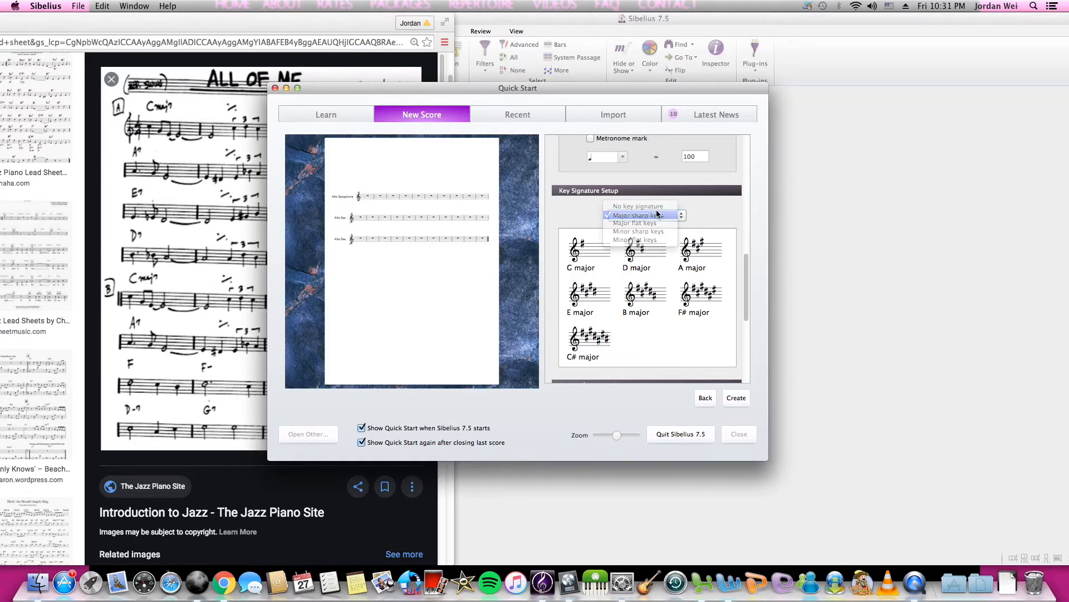
click(648, 215)
click(649, 210)
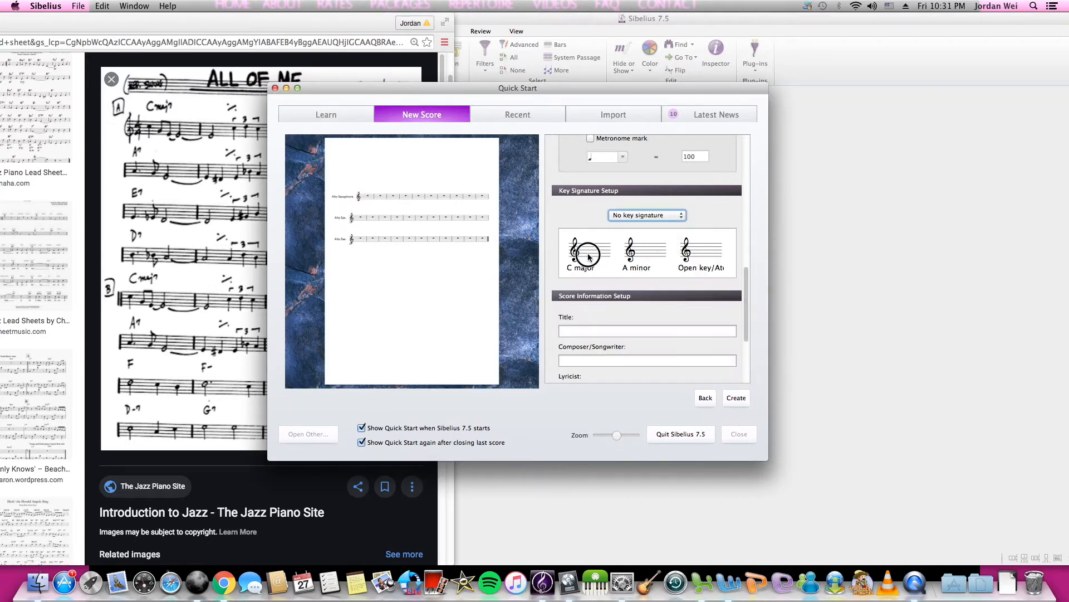
Step: Enter the title "All of me" and a "Prepared by" credit with the preparer's name as composer
click(598, 331)
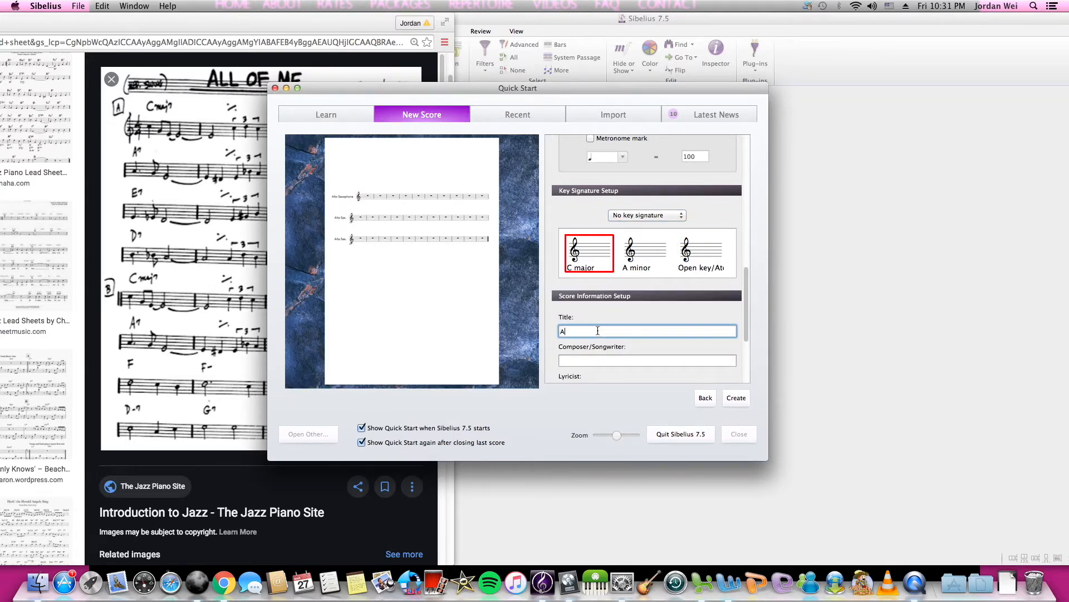
key(Tab)
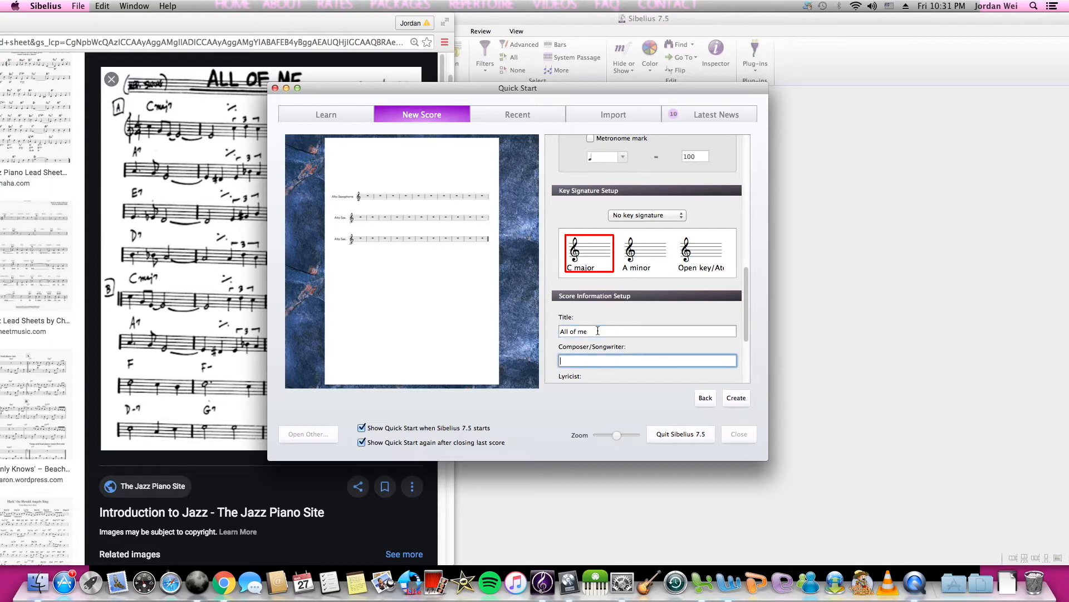
drag(540, 87, 721, 39)
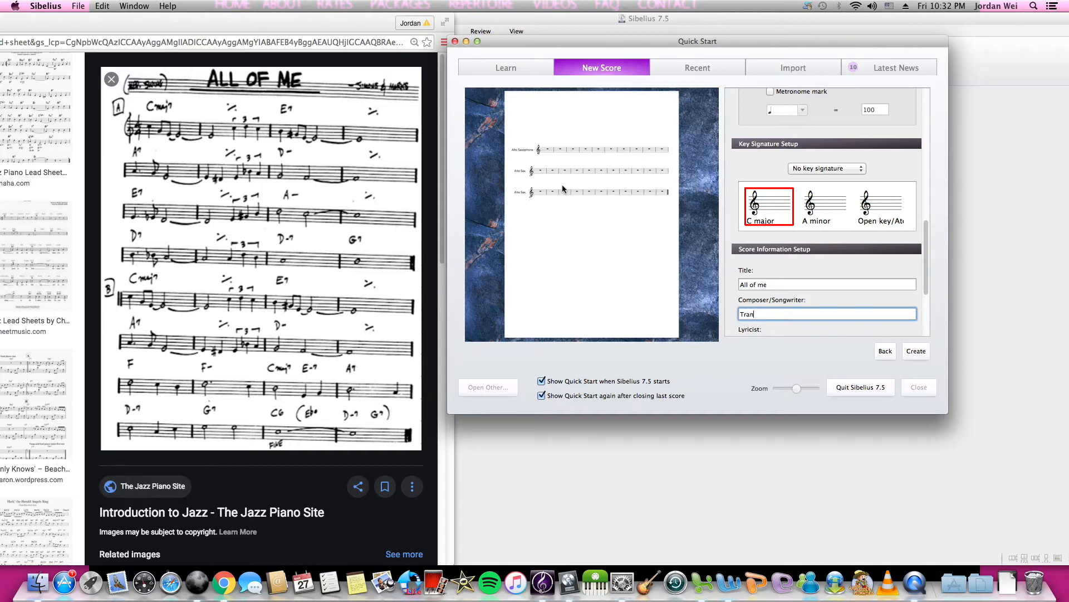
key(super+a)
text(Pr)
Step: Review the time signature, tempo and key settings, and create the score
scroll(827, 217, down, 2)
scroll(848, 242, up, 10)
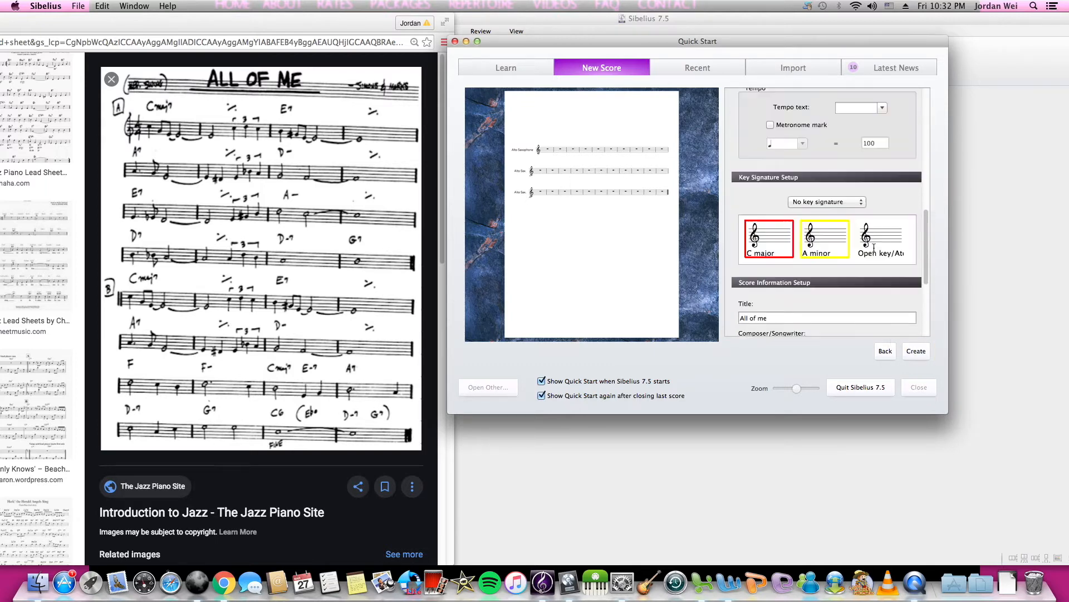
scroll(847, 212, up, 4)
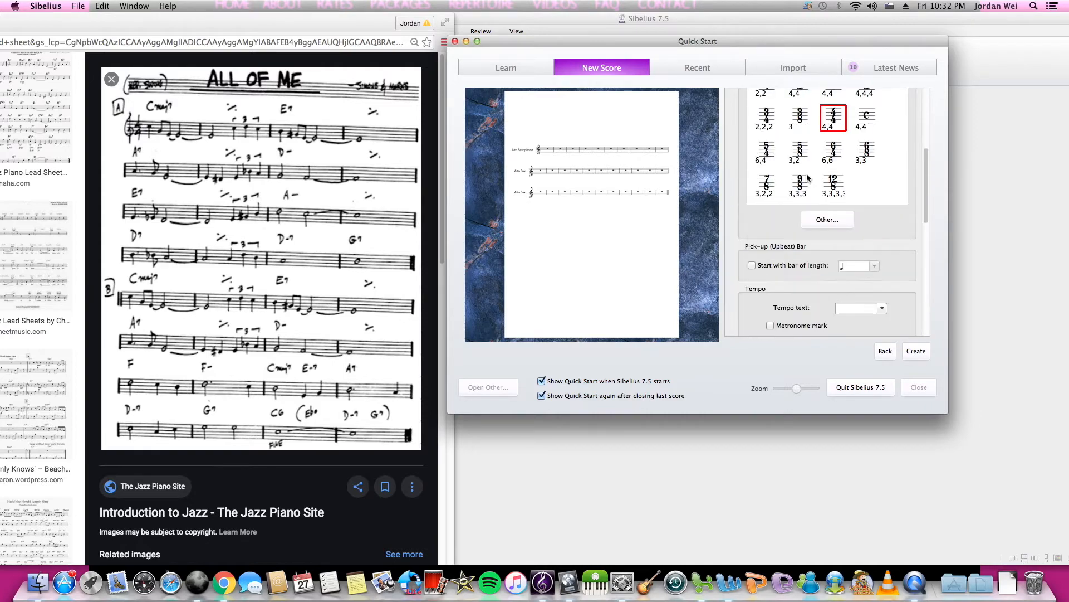
scroll(890, 290, down, 15)
click(917, 351)
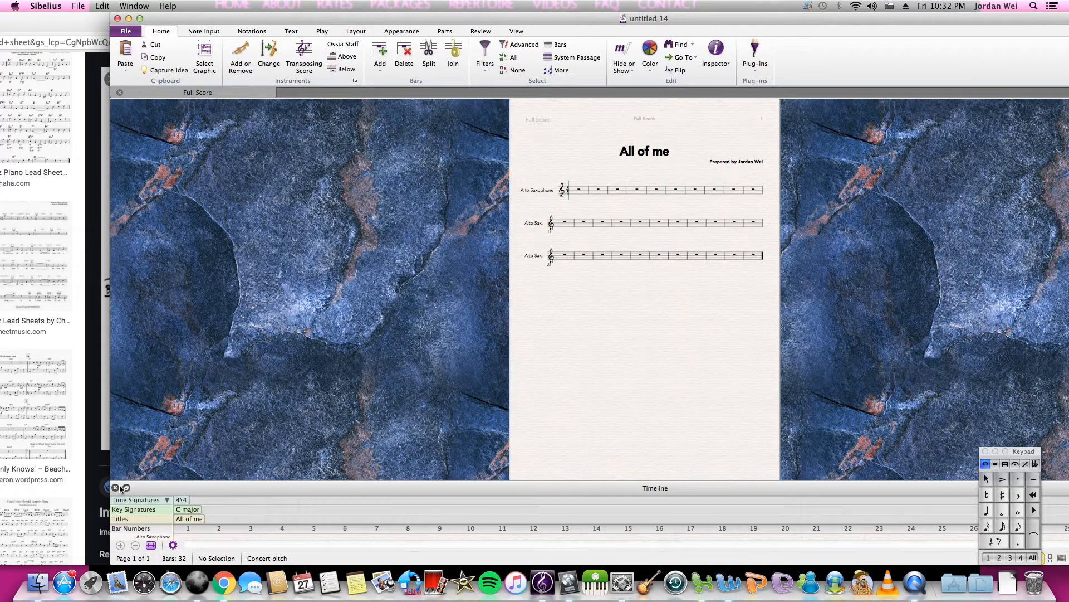
Step: Close the Timeline and move the score window aside to bring the All of Me reference chart into view
click(116, 488)
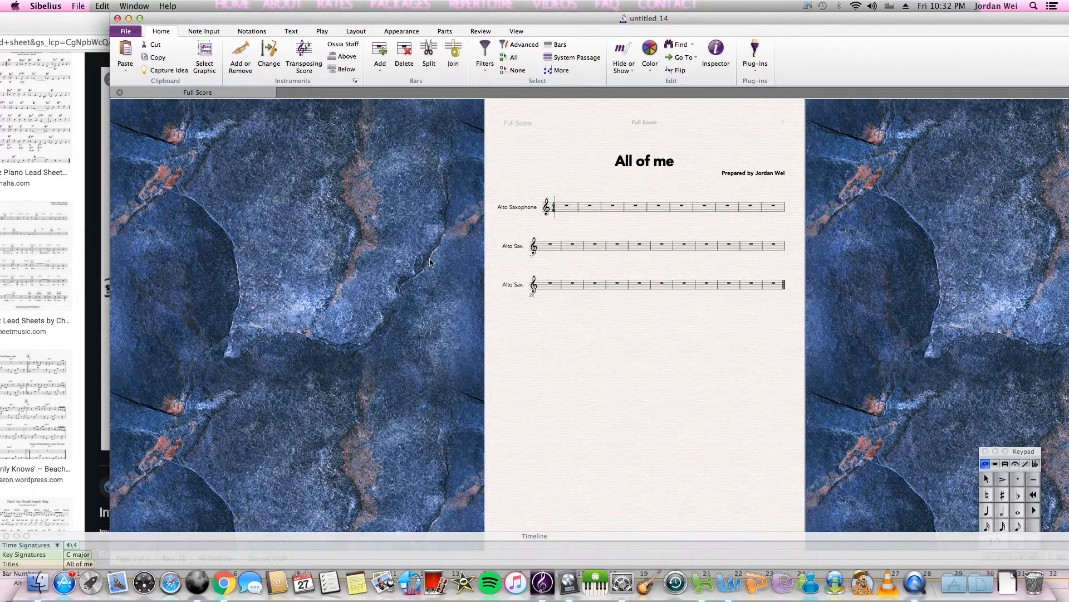
drag(343, 19, 449, 4)
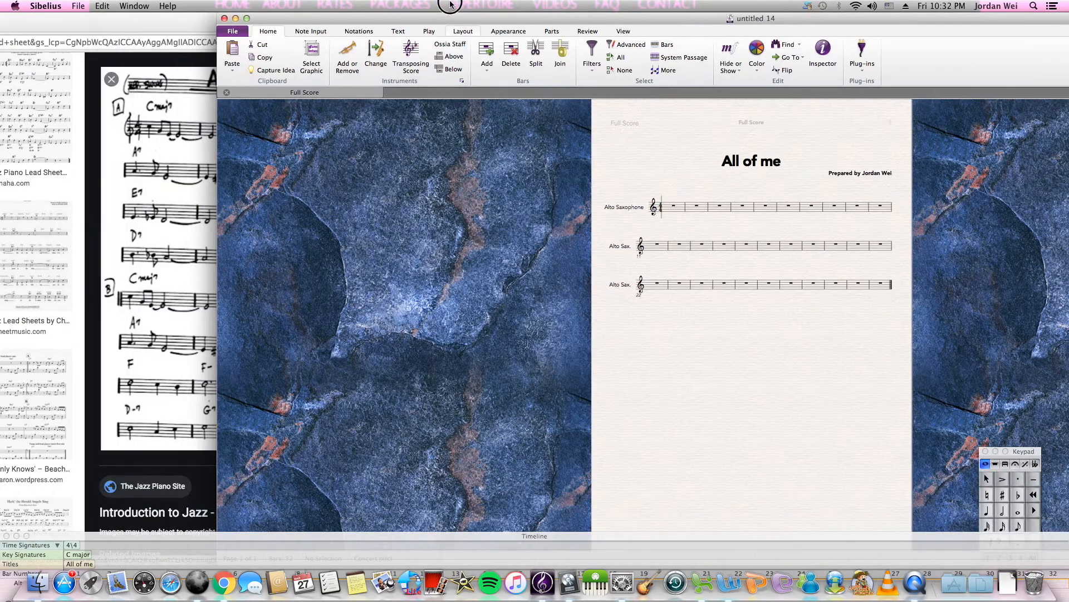
click(118, 40)
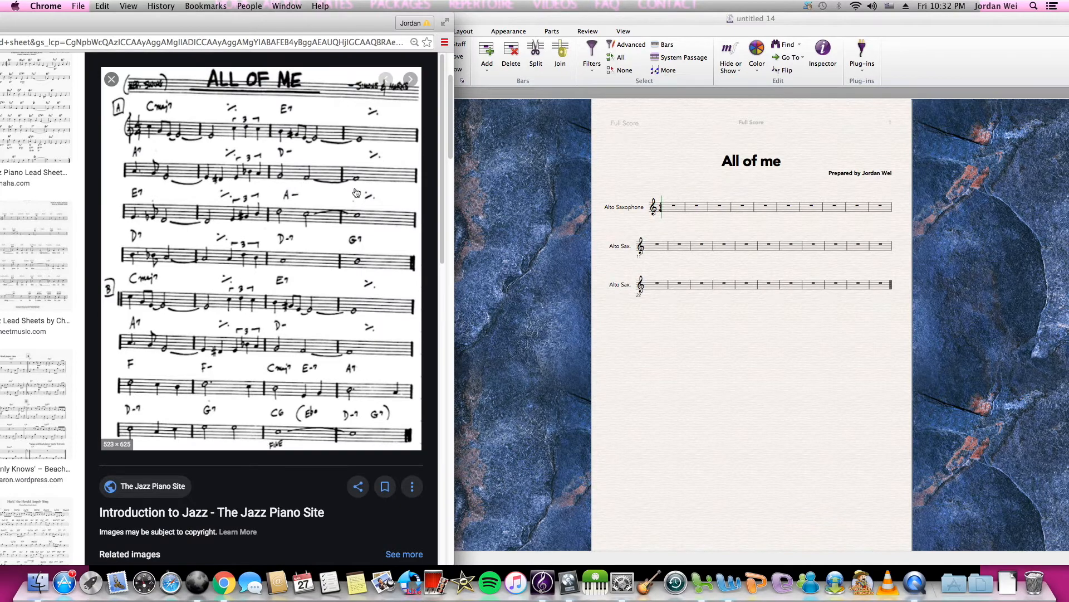
Step: Delete the full and abbreviated Alto Saxophone instrument names beside the staves
click(629, 387)
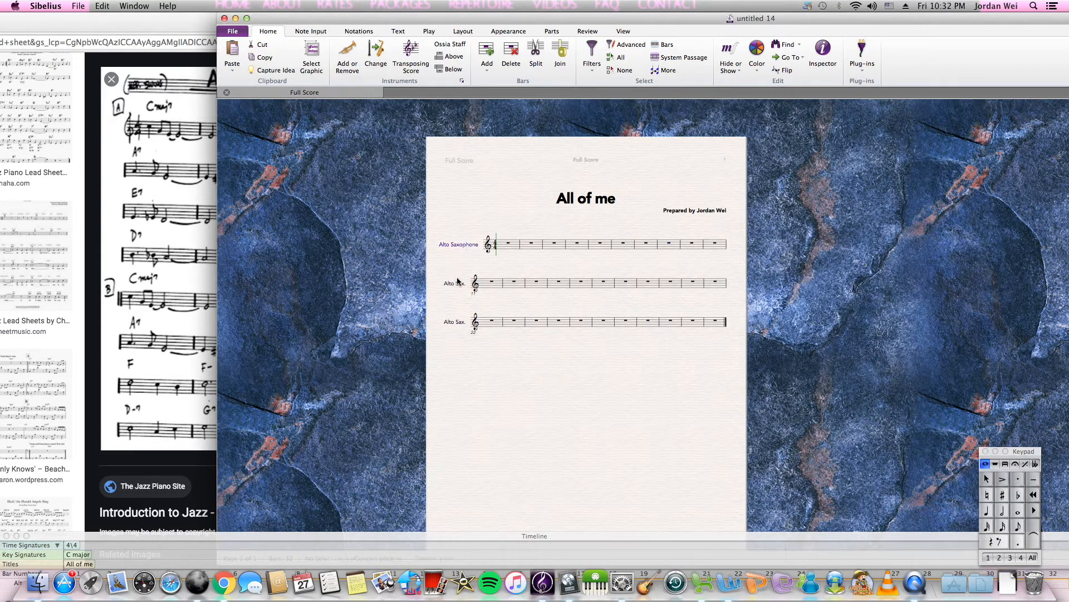
key(Delete)
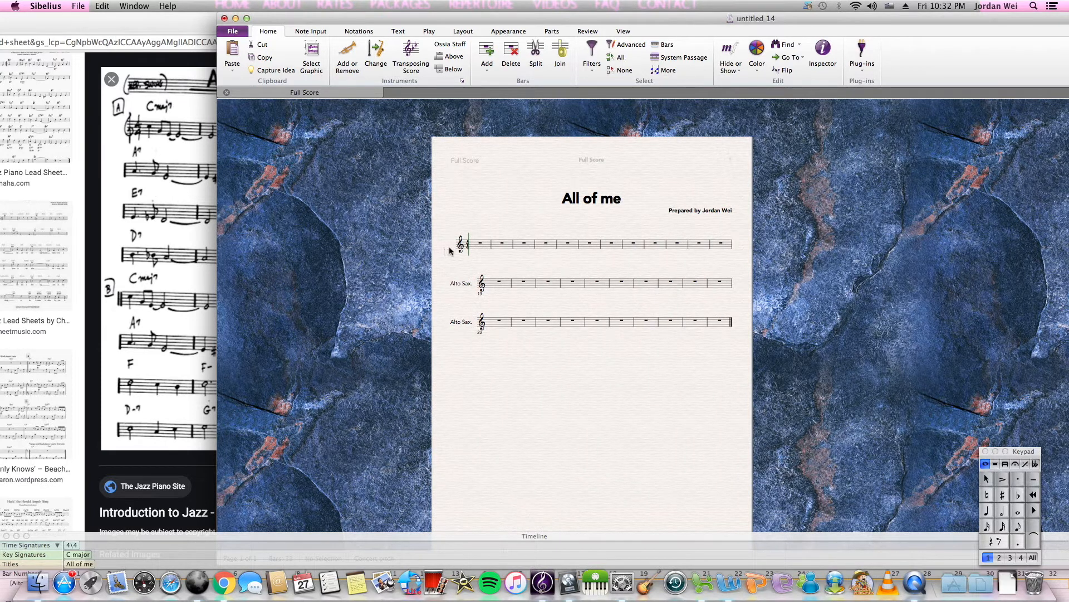
click(462, 285)
key(Delete)
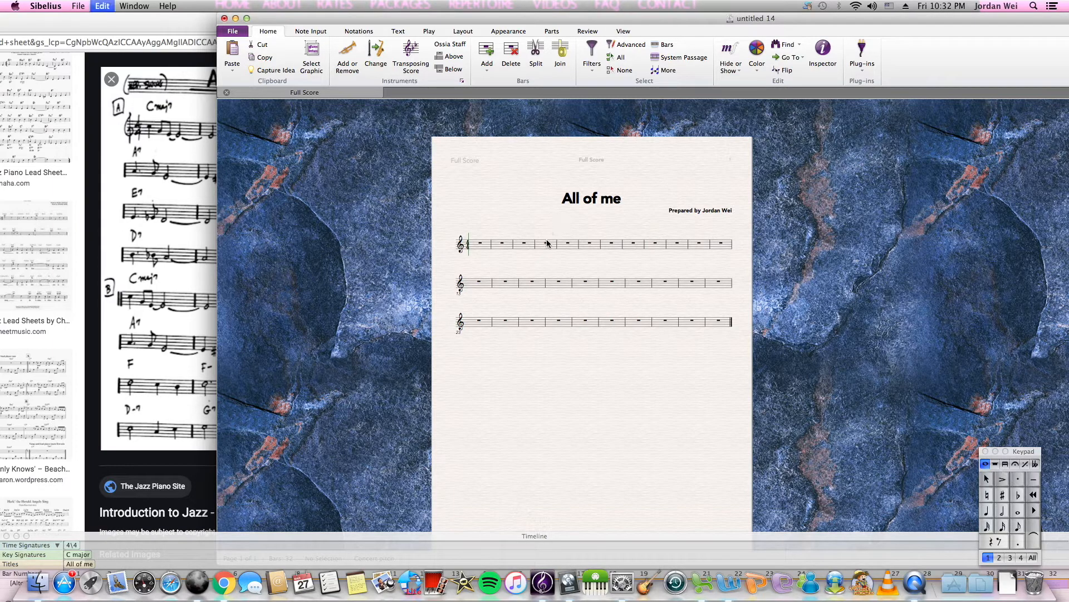
Step: Apply automatic system breaks every 4 bars to the whole score
key(super+a)
click(463, 31)
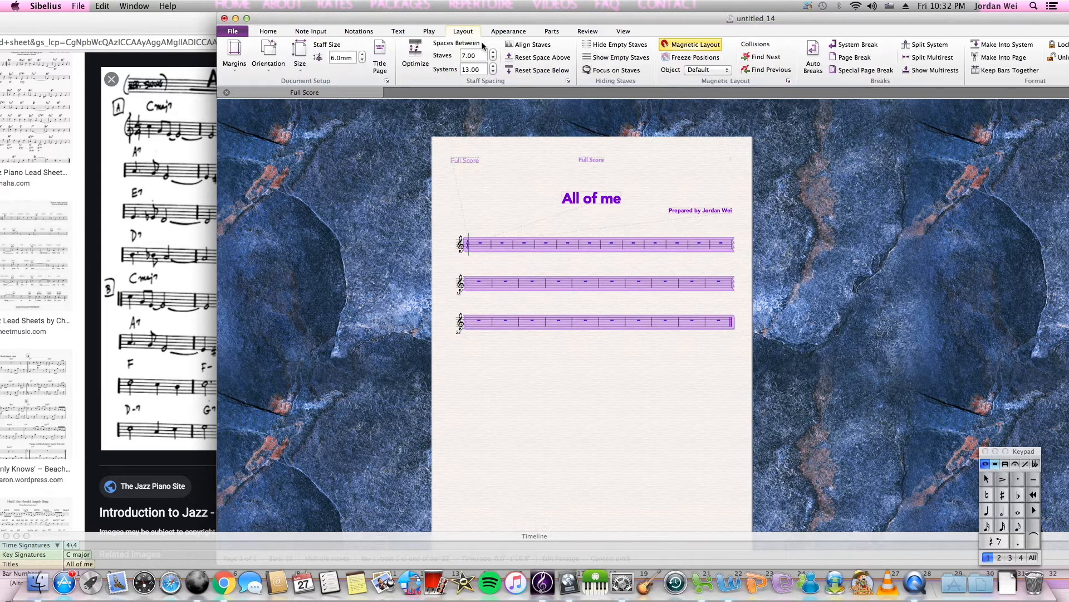
click(813, 59)
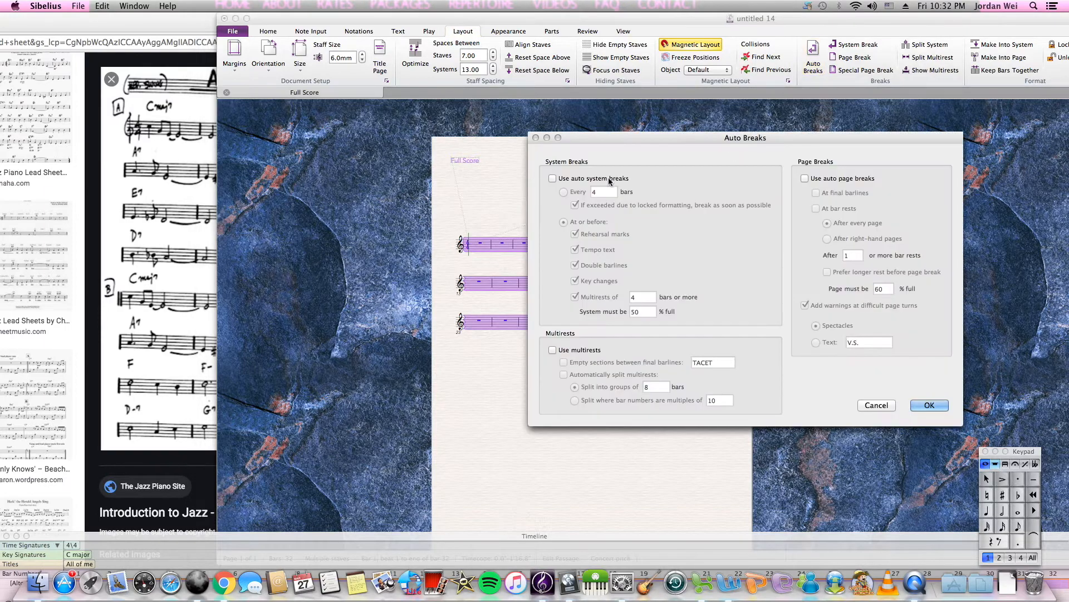
click(553, 178)
click(563, 192)
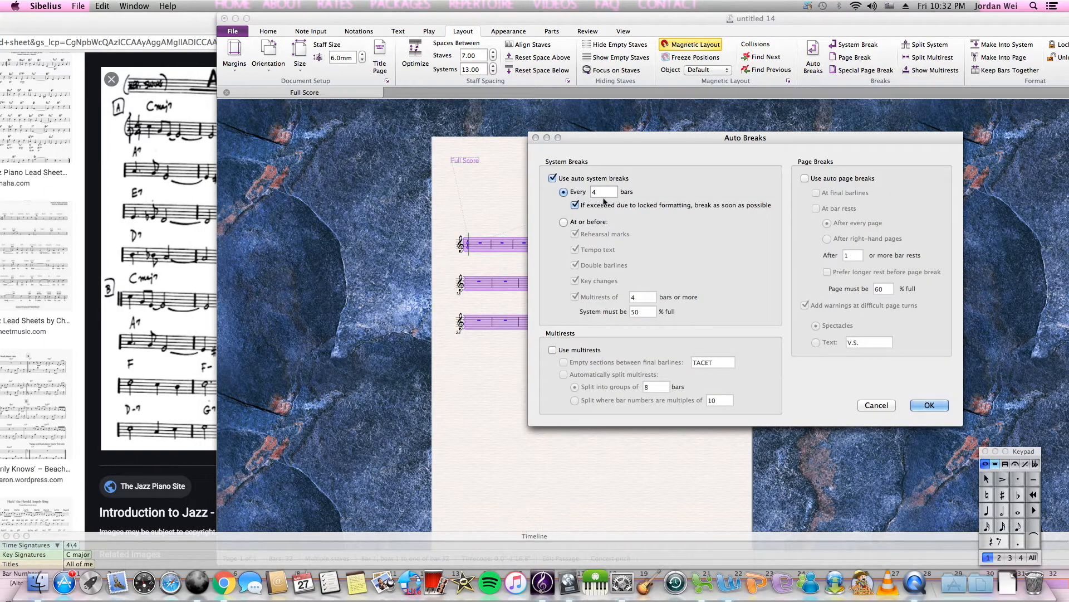
click(930, 406)
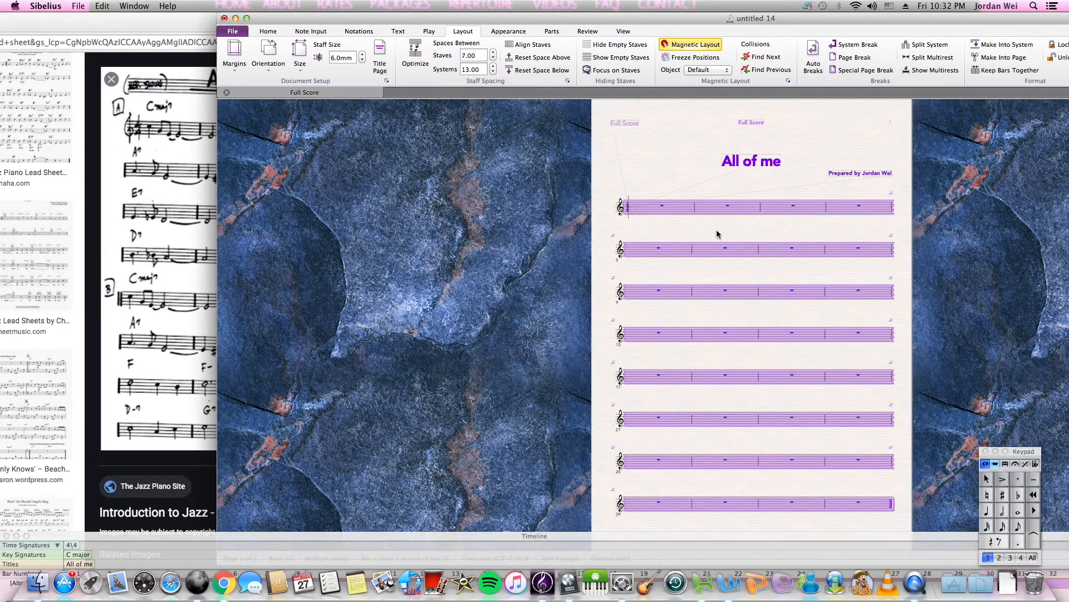
click(717, 233)
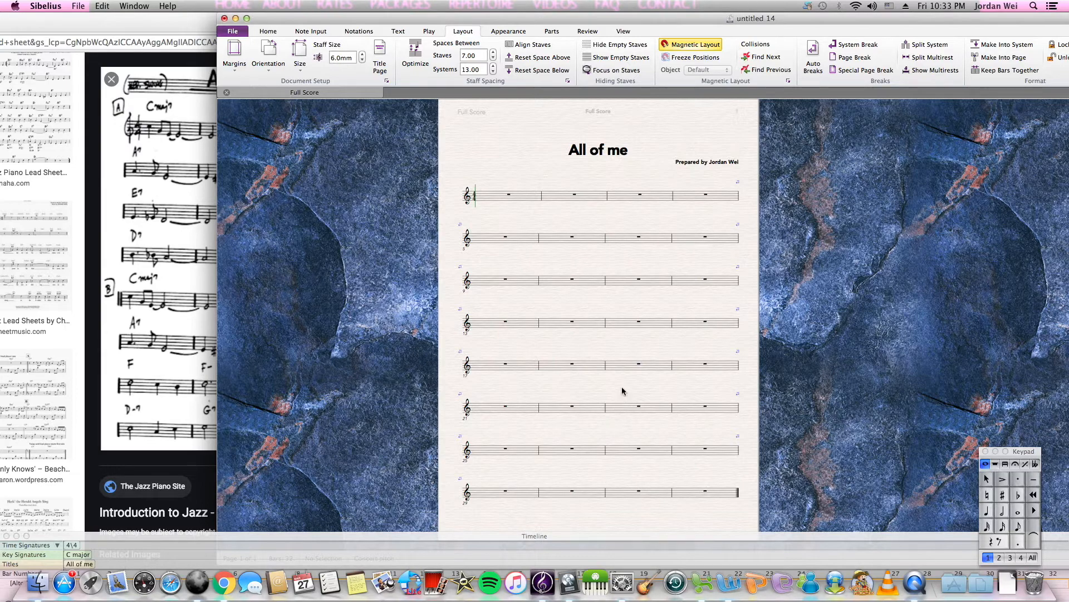
Step: Add six extra bars at the end of the score
key(super+b)
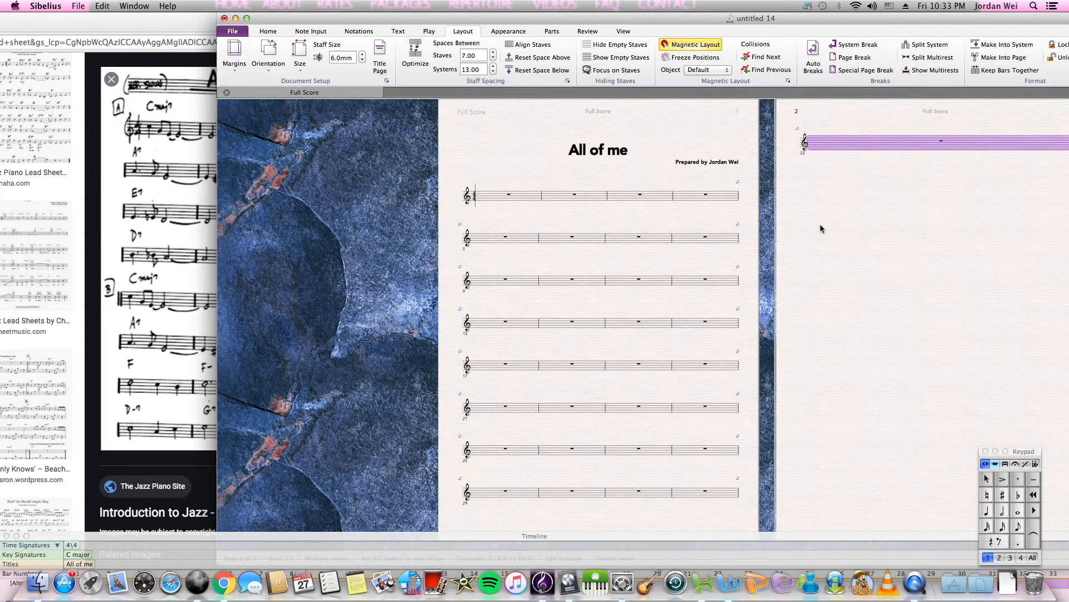
key(super+b)
key(super+b)
key(super+b)
key(super+b)
key(super+b)
Step: Undo the six bars added at the end of the score
key(super+z)
key(super+z)
key(super+z)
key(super+z)
key(super+z)
key(super+z)
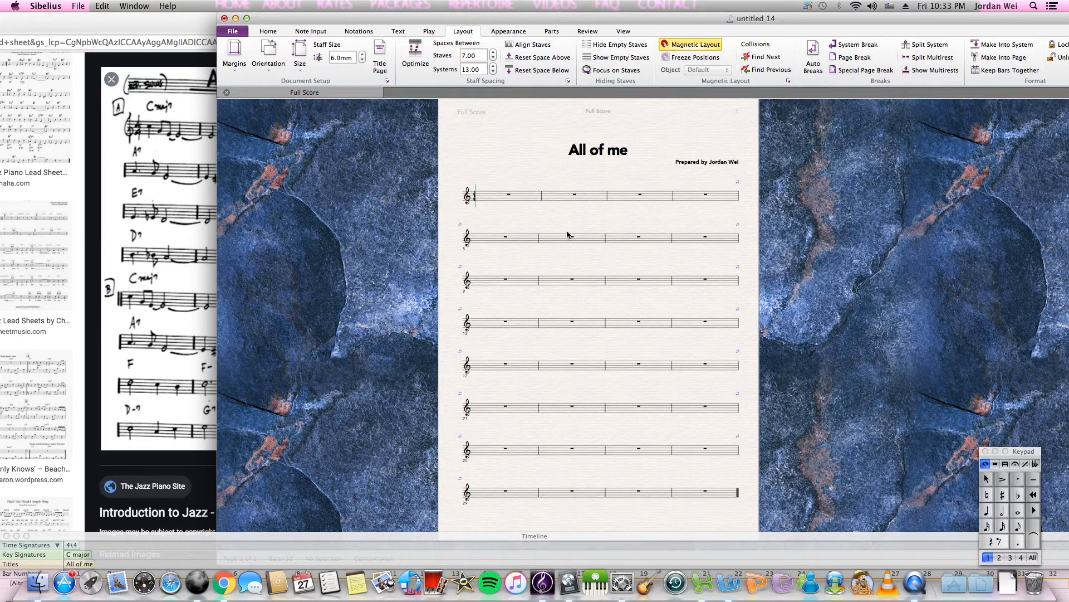
Step: Enter four quarter-note Ds in bar 6, the second bar of the second system
click(558, 240)
key(4)
key(d)
key(d)
key(d)
key(d)
Step: Enter three quarter-note Ds in the last bar of the second system, and undo them
click(698, 240)
key(4)
key(d)
key(d)
key(d)
key(super+z)
key(super+z)
key(super+z)
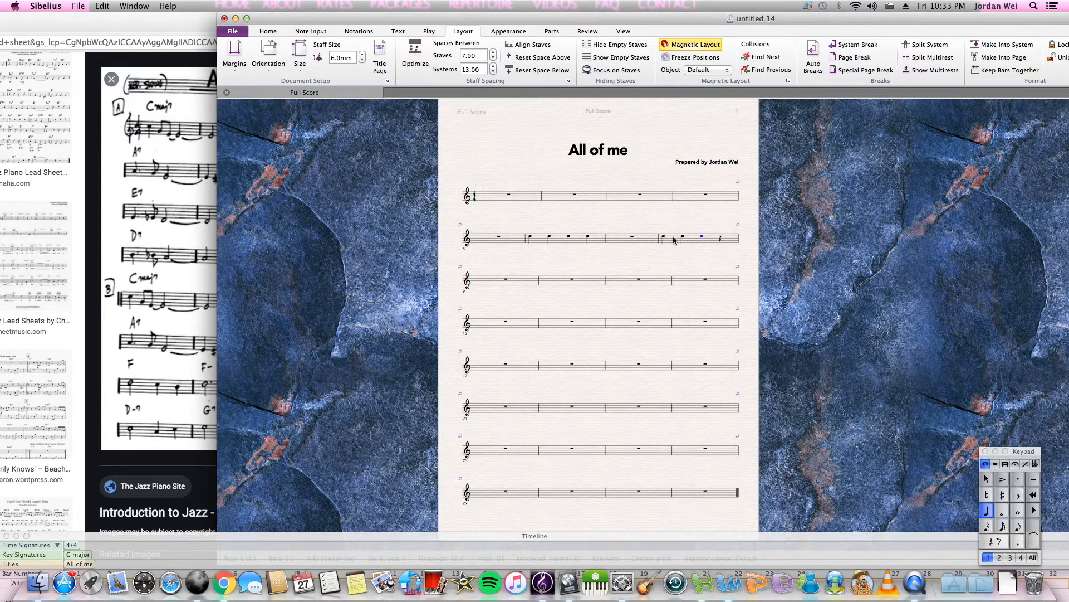
Step: Place three quarter-note Ds in bar 7, directly after the notes of bar 6
click(655, 241)
key(super+v)
click(637, 258)
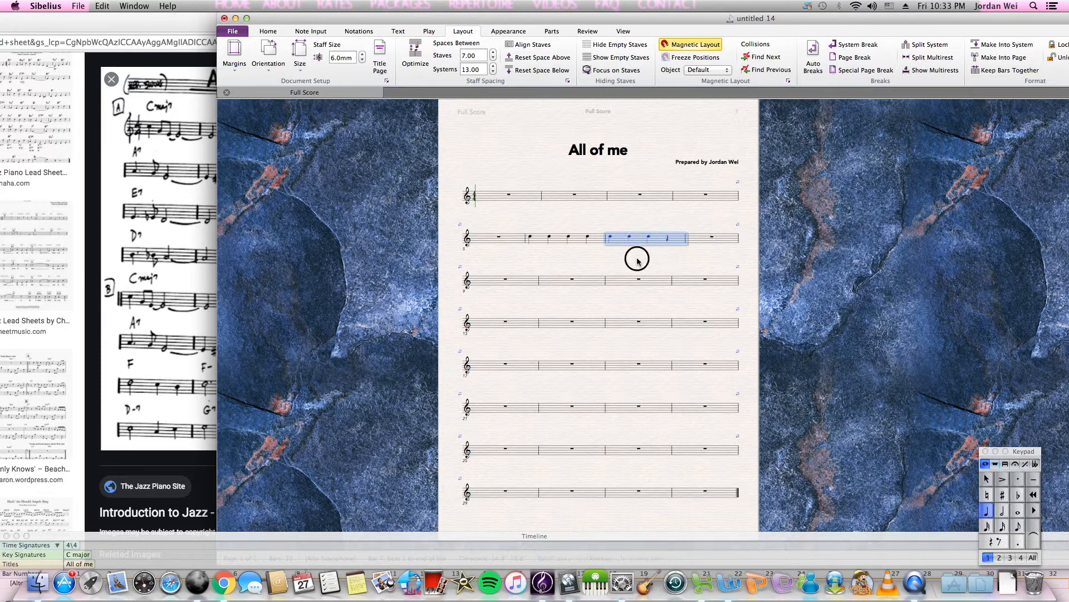
Step: Insert a single empty bar between the two filled bars of the second system, and undo the insertion
click(601, 243)
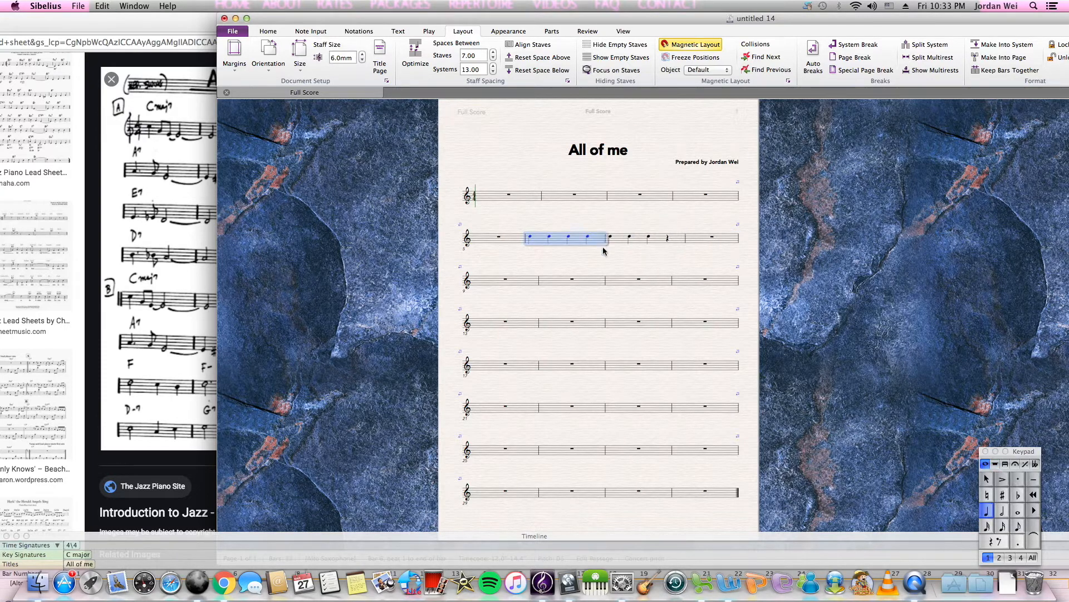
key(Escape)
click(594, 237)
click(606, 254)
click(595, 241)
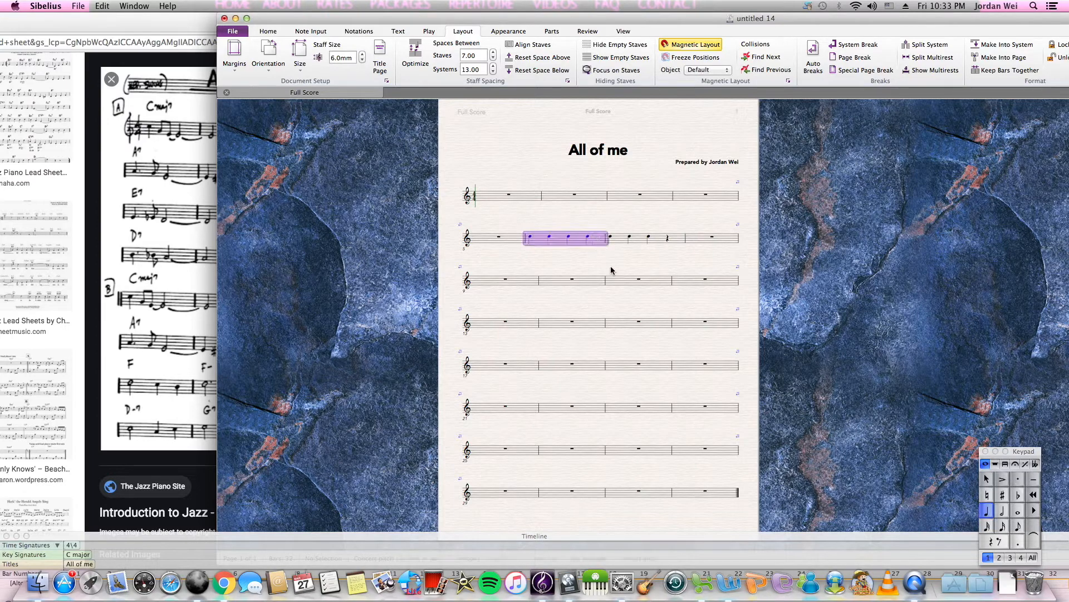
key(shift+super+b)
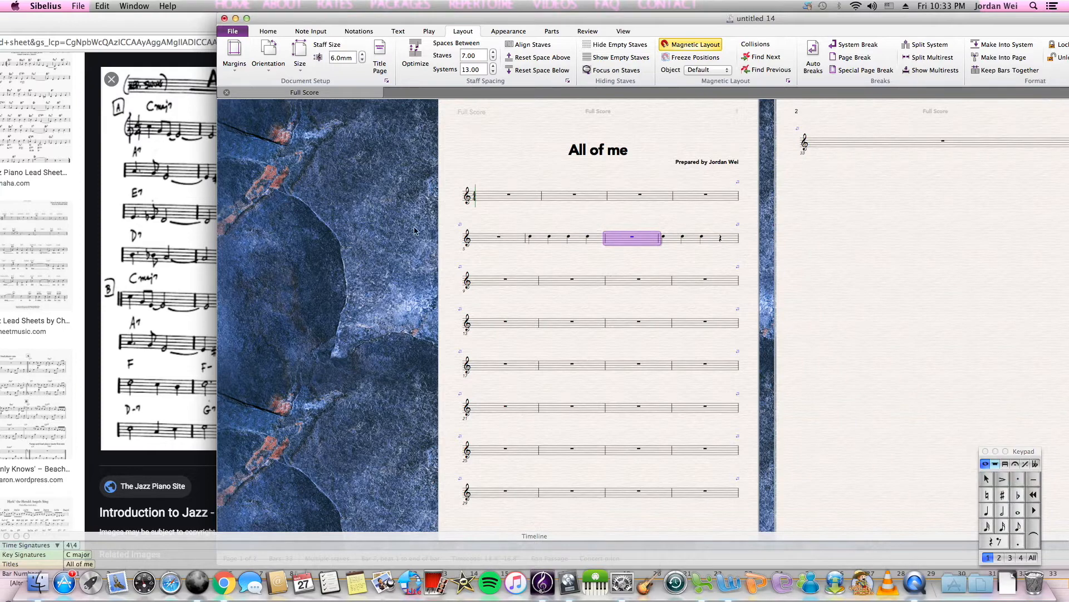
key(super+z)
Step: Clear the test notes from bars 6 and 7 in the second system
click(640, 257)
click(619, 241)
click(597, 239)
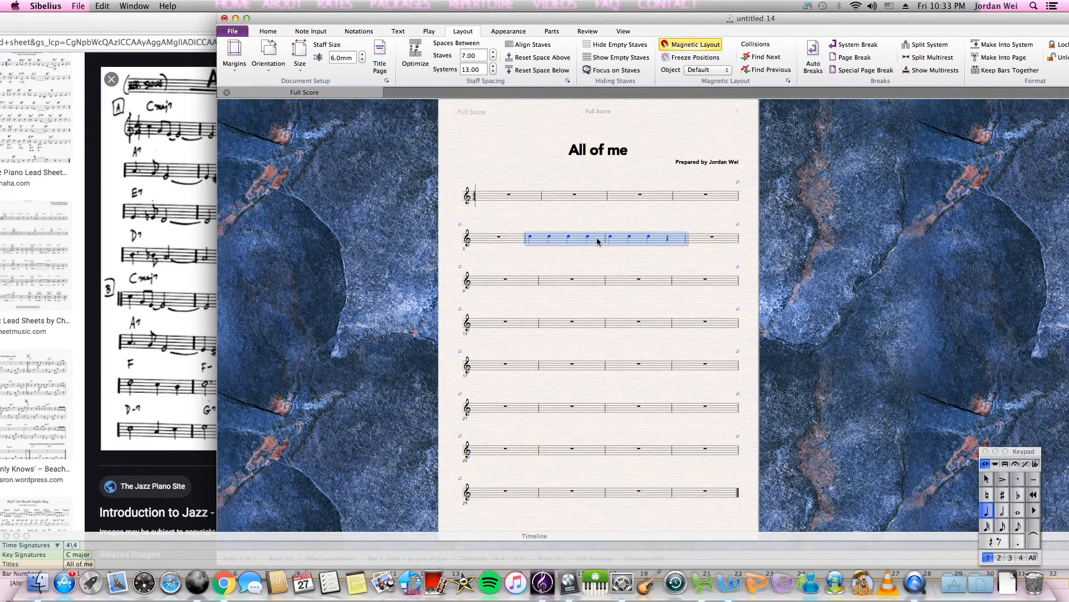
key(Delete)
key(Escape)
Step: Arrange the score and browser windows side by side so the All of Me chart is visible next to the score page
drag(577, 18, 718, 6)
drag(316, 24, 263, 26)
drag(668, 161, 559, 168)
right_click(550, 170)
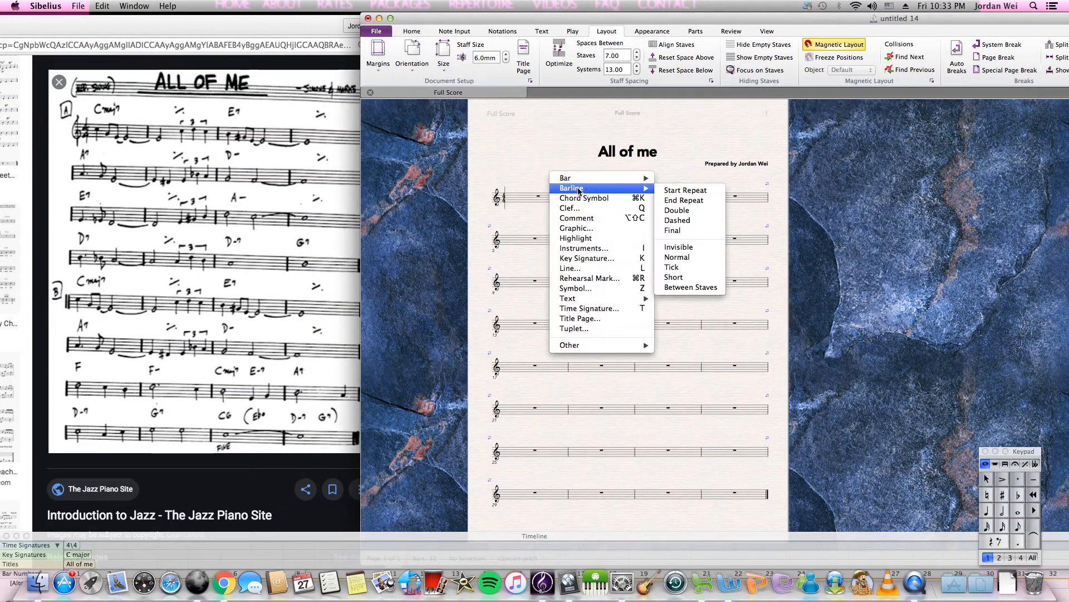
mouse_move(574, 178)
click(512, 133)
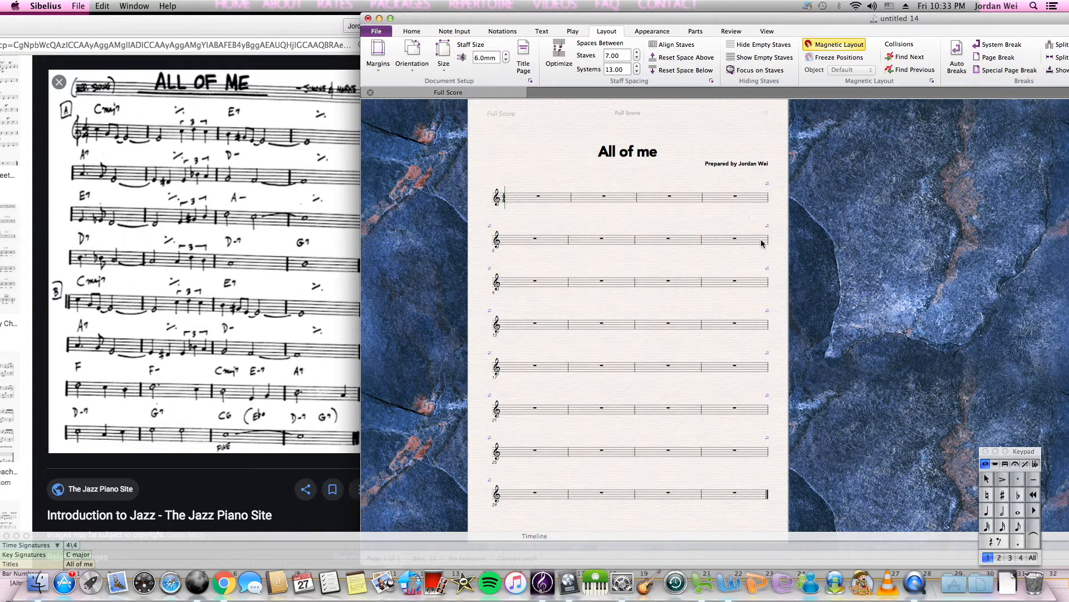
Step: Add double barlines at the ends of the second, fourth and sixth systems
right_click(689, 221)
mouse_move(703, 234)
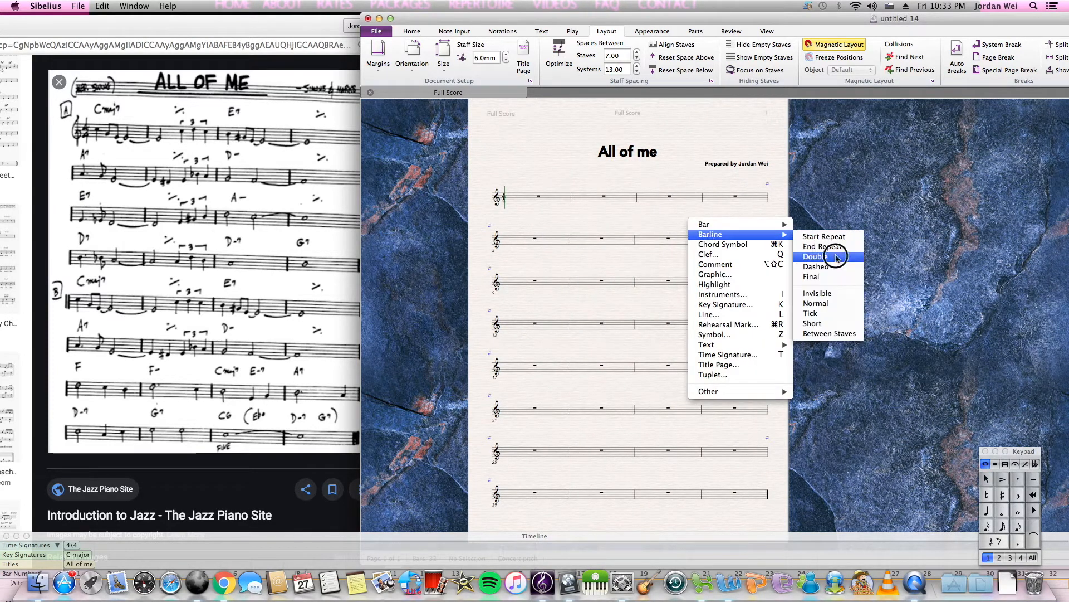
click(819, 244)
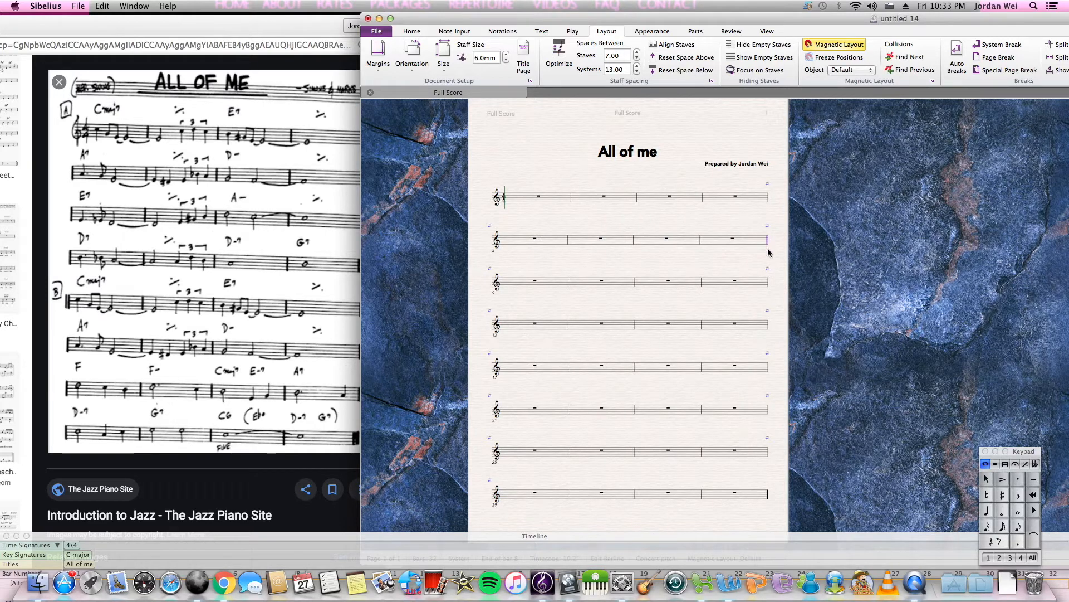
key(Escape)
click(767, 327)
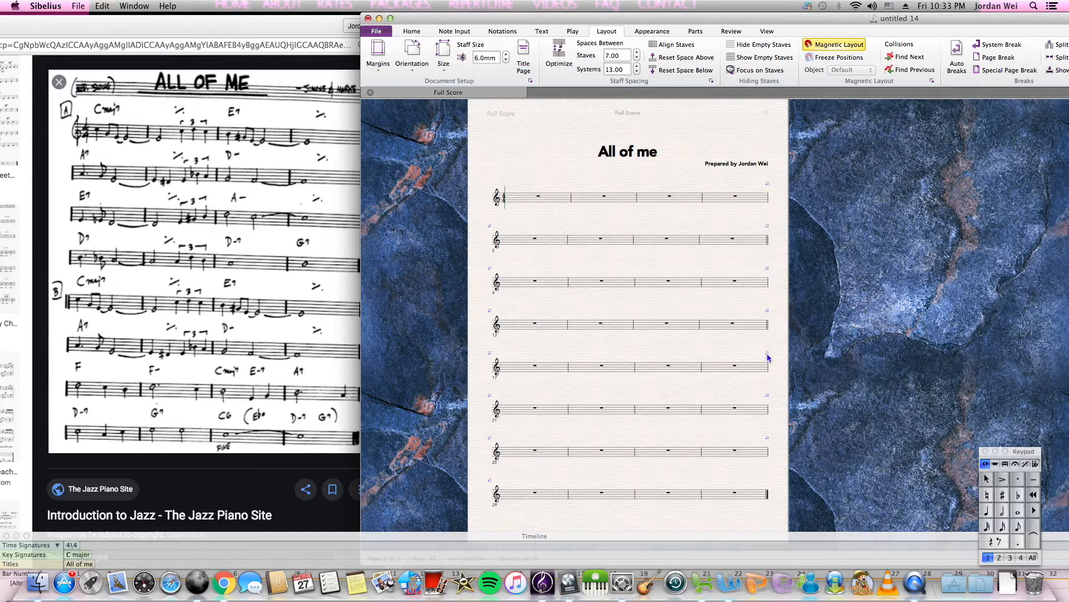
click(767, 408)
Step: Add rehearsal mark A at the start of bar 1
click(492, 170)
right_click(490, 167)
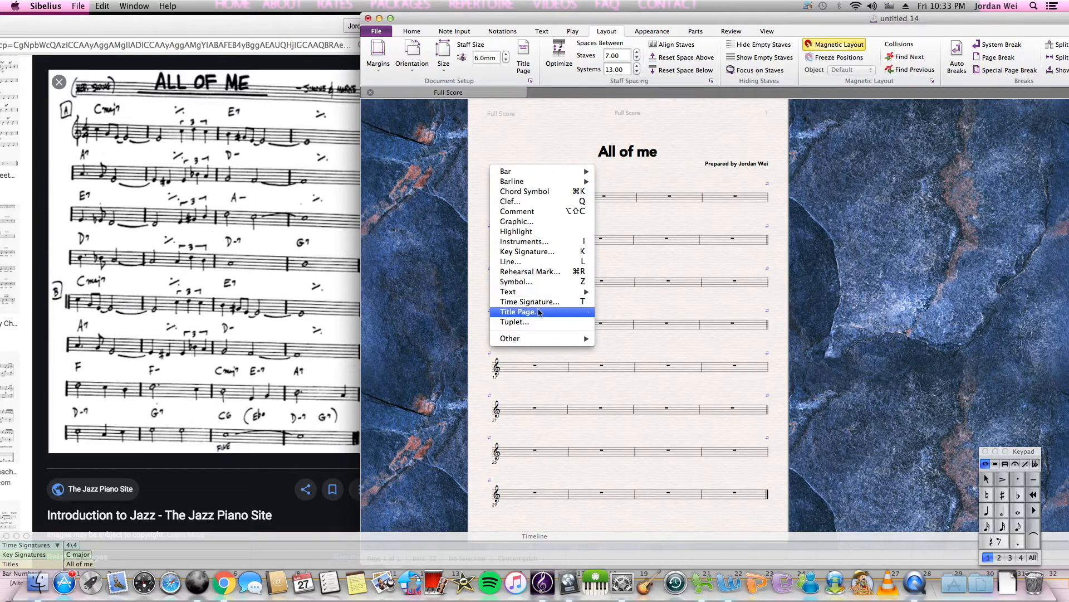
click(490, 139)
right_click(520, 184)
mouse_move(568, 309)
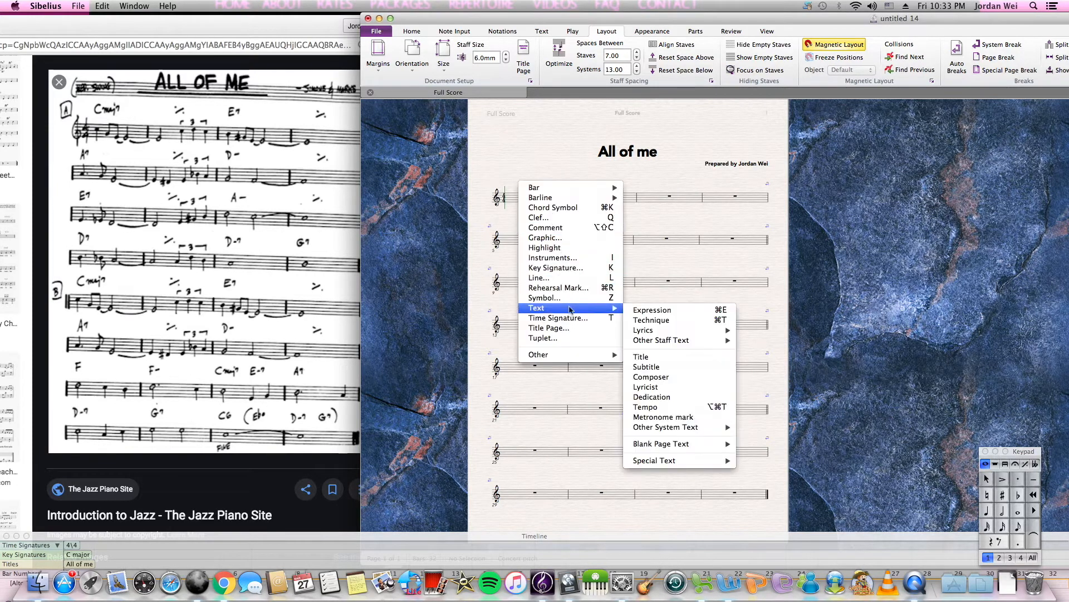
mouse_move(679, 466)
click(774, 404)
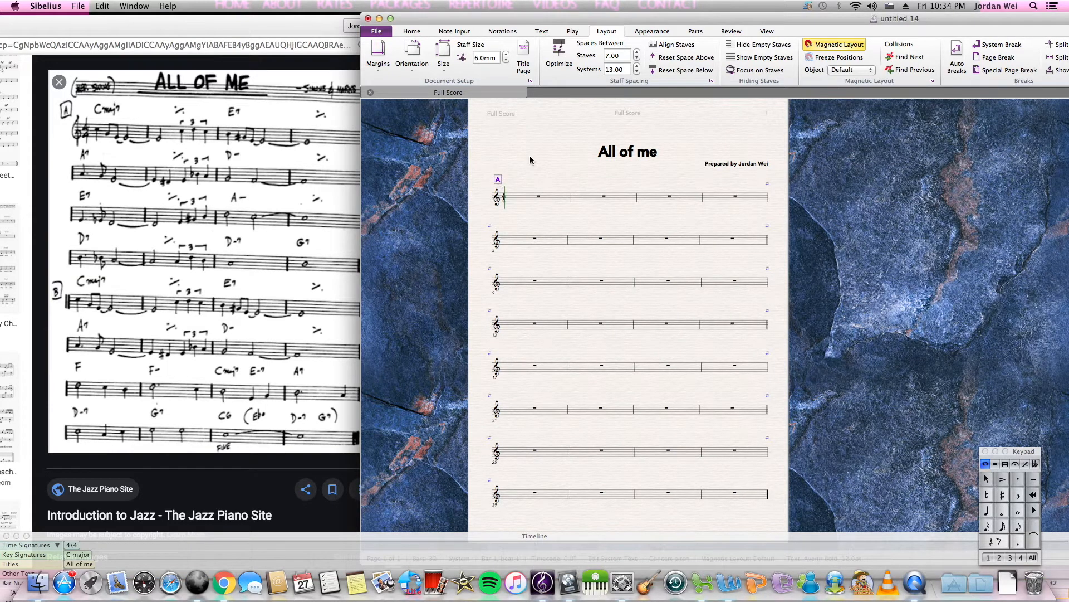
key(Escape)
Step: Try adding a second rehearsal mark at the start of the third system, and undo the addition
click(529, 290)
key(super+r)
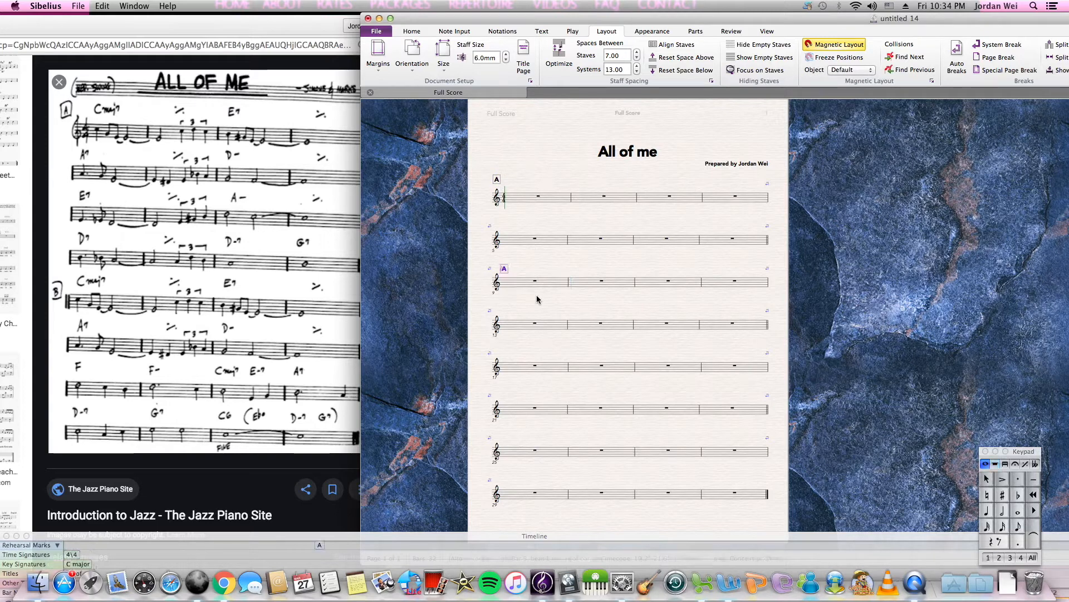
click(505, 269)
key(super+z)
key(Escape)
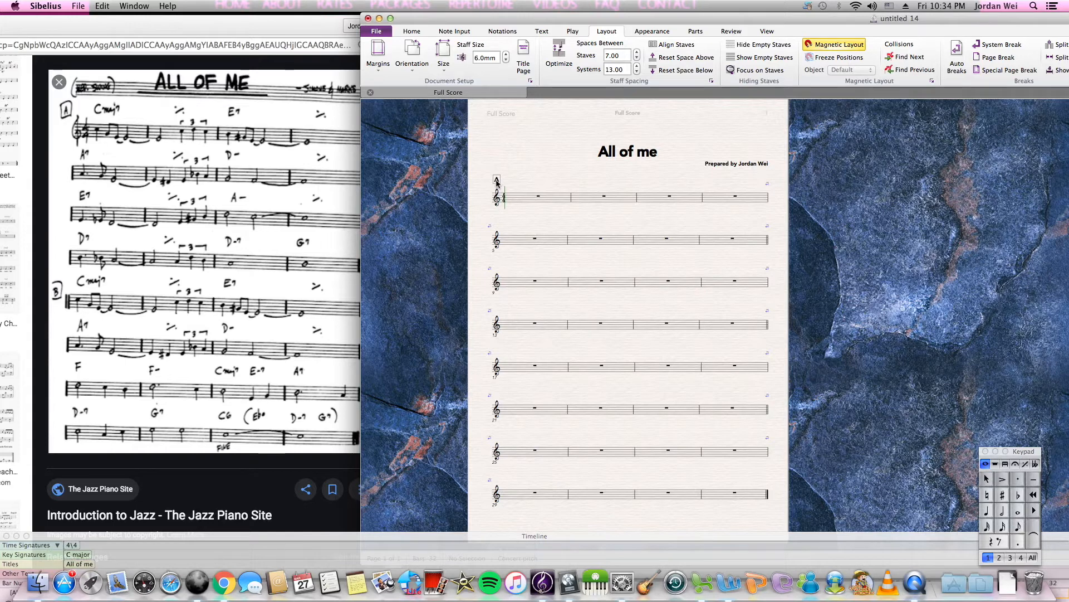
Step: Place a rehearsal mark at the start of the third system and label it A1
click(519, 287)
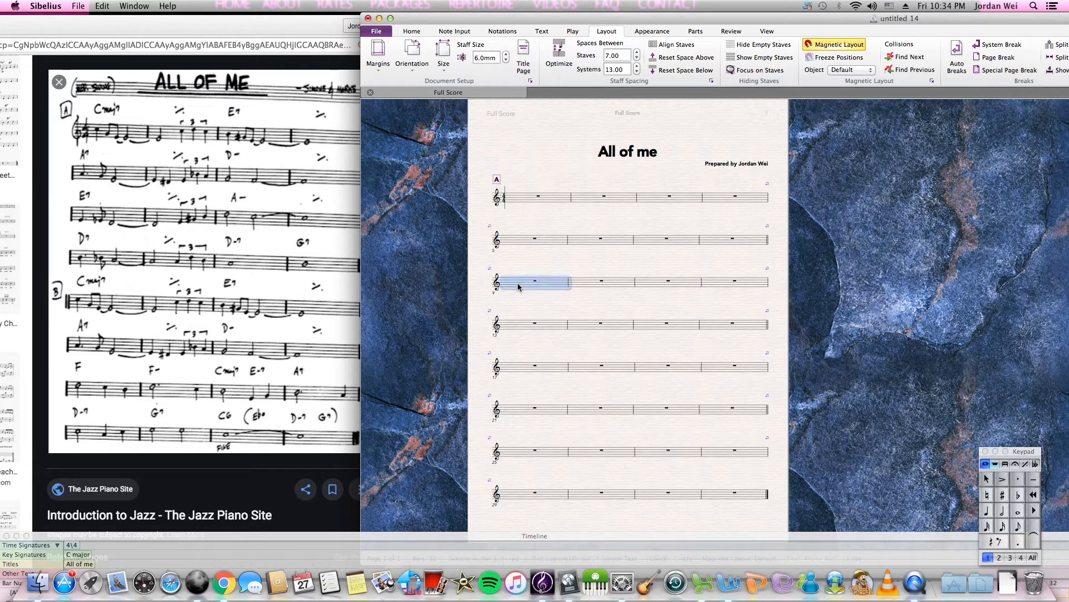
key(super+r)
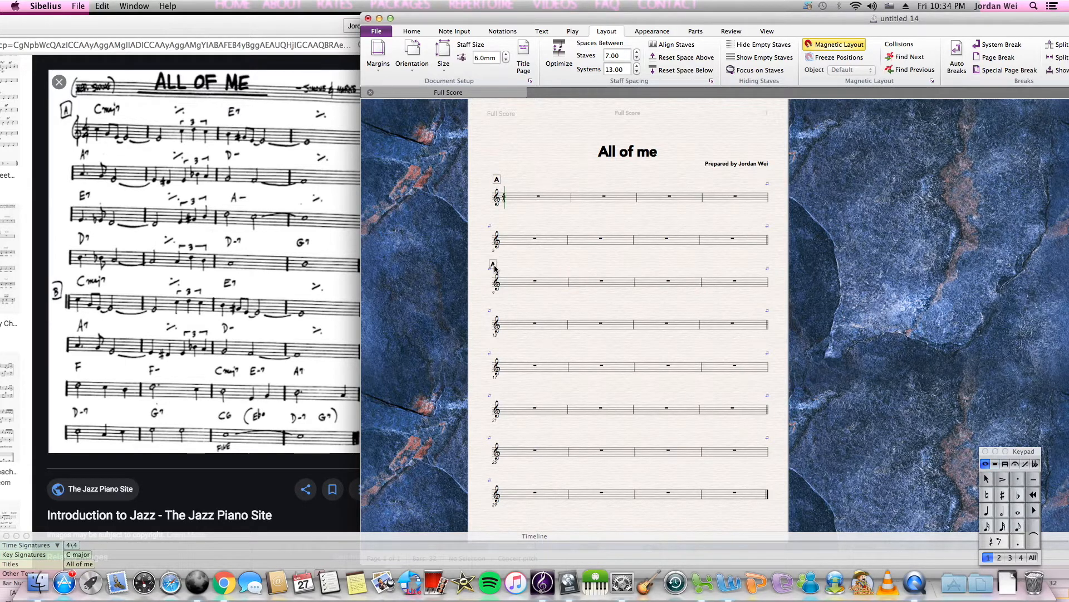
key(Return)
text(1)
Step: Place a rehearsal mark at the start of bar 17 and label it B
click(525, 366)
key(super+r)
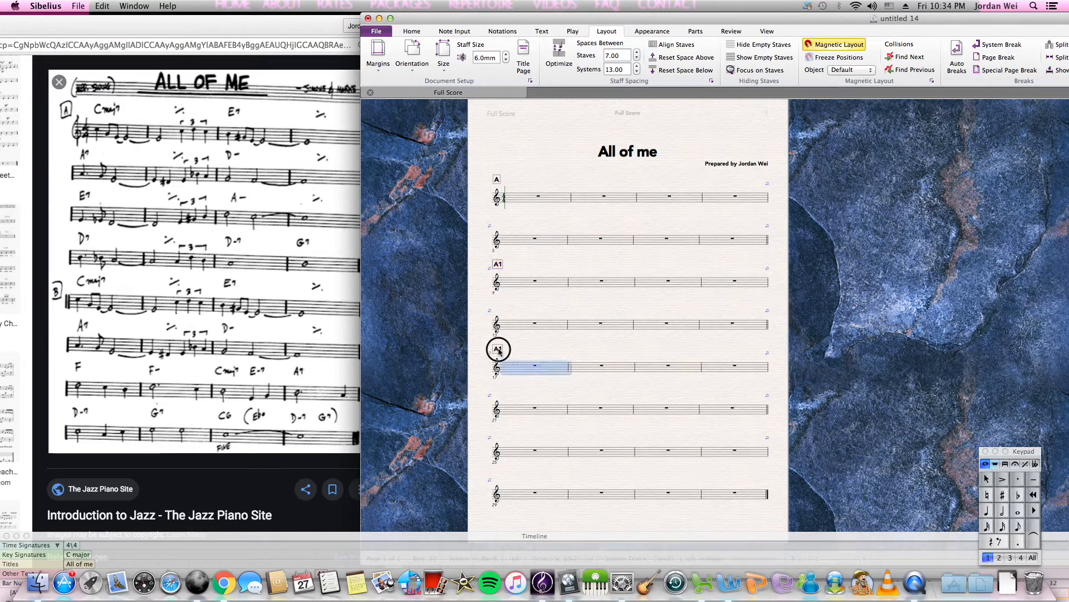
key(Return)
text(1)
key(BackSpace)
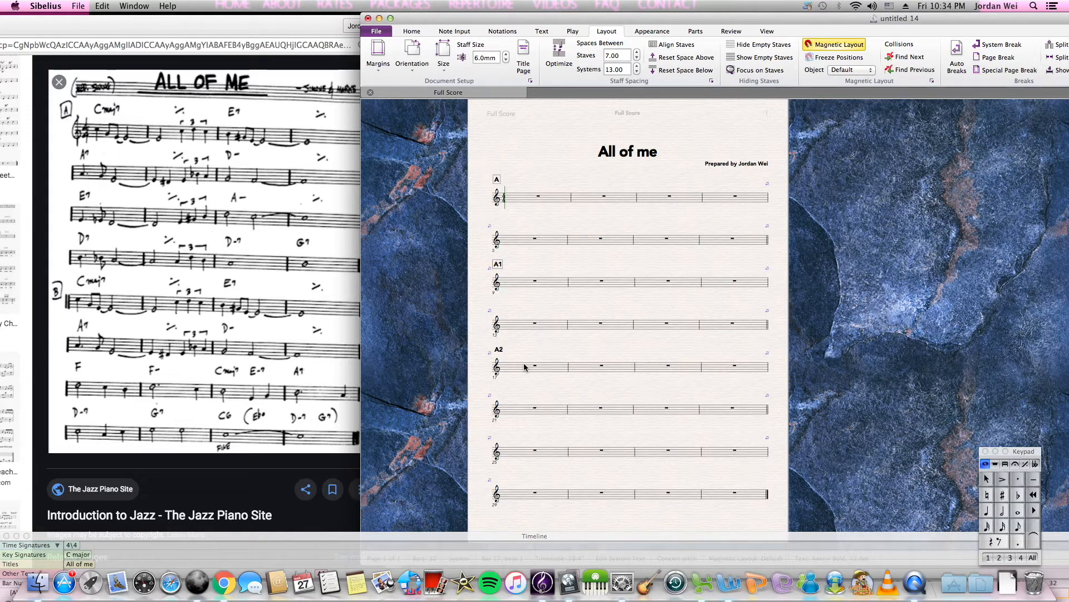
key(Escape)
Step: Copy the A1 rehearsal mark to the start of bar 25 and relabel the copy A2
click(501, 260)
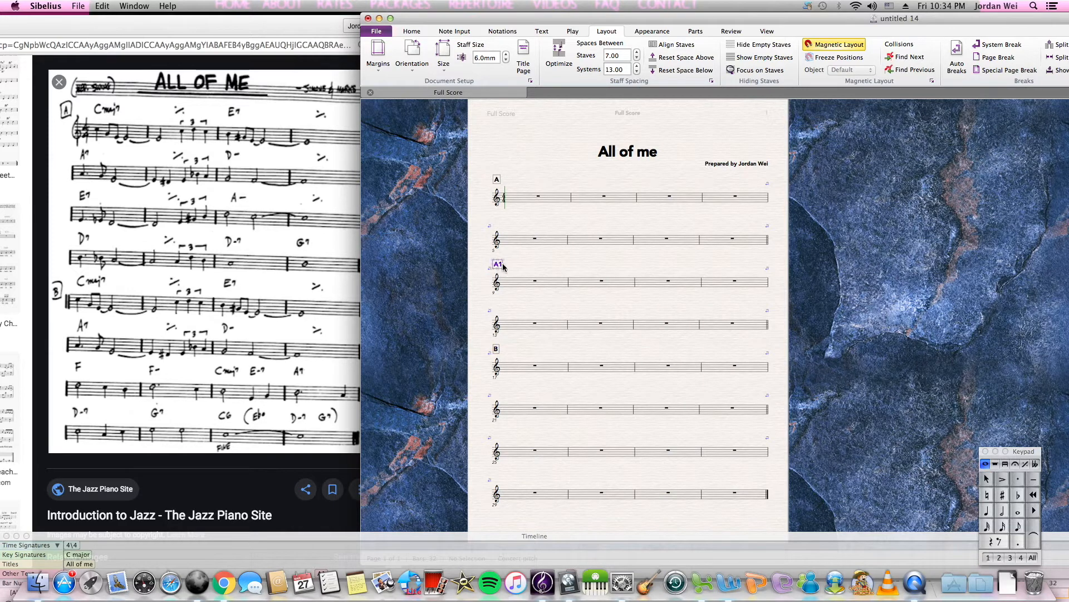
click(513, 452)
text(A1)
double_click(498, 434)
key(BackSpace)
text(2)
key(Escape)
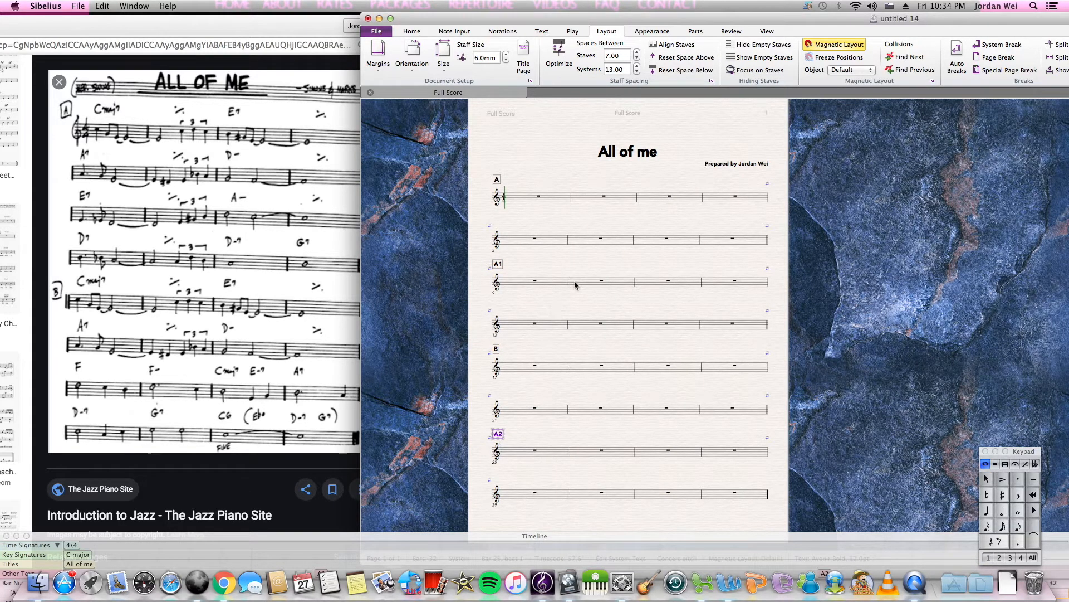
key(Escape)
Step: Try to enter a C major chord symbol above bar 1, following the reference chart, and remove it again
click(551, 206)
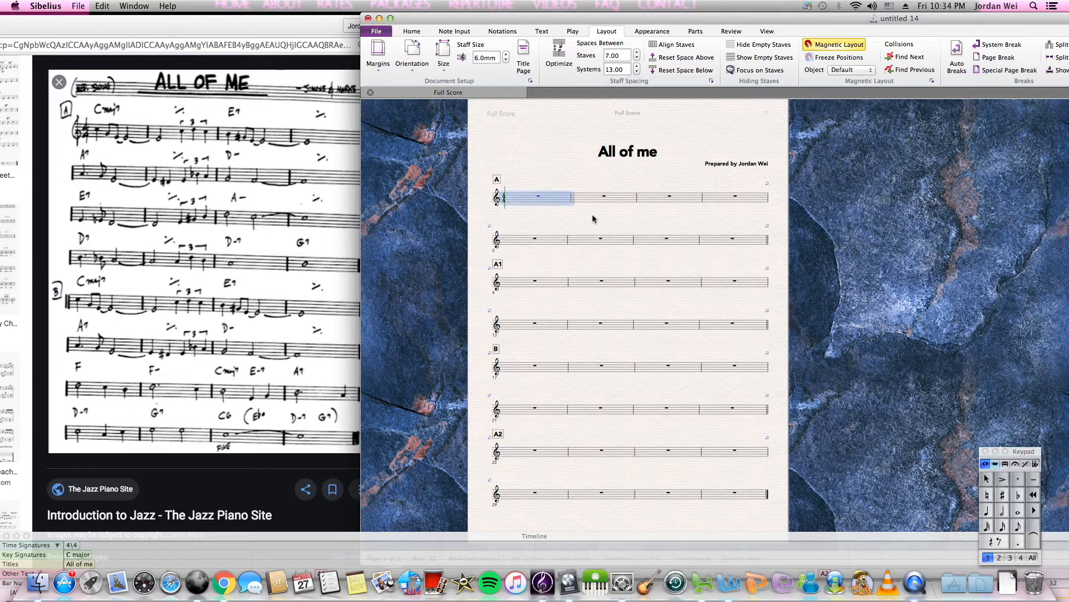
key(super+k)
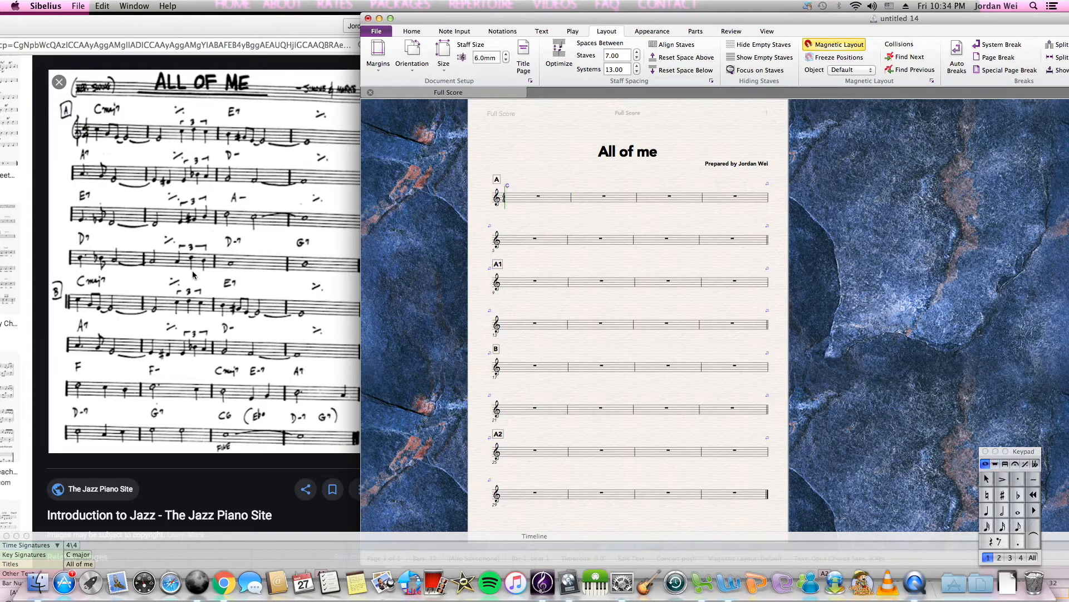
click(104, 107)
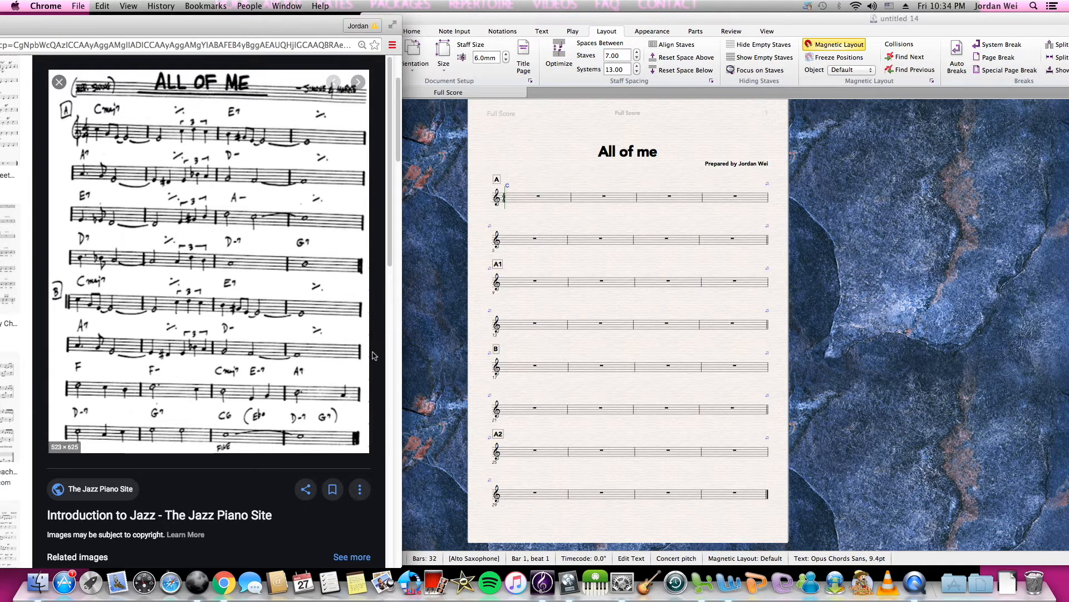
click(515, 188)
drag(515, 189, 496, 246)
key(super+equal)
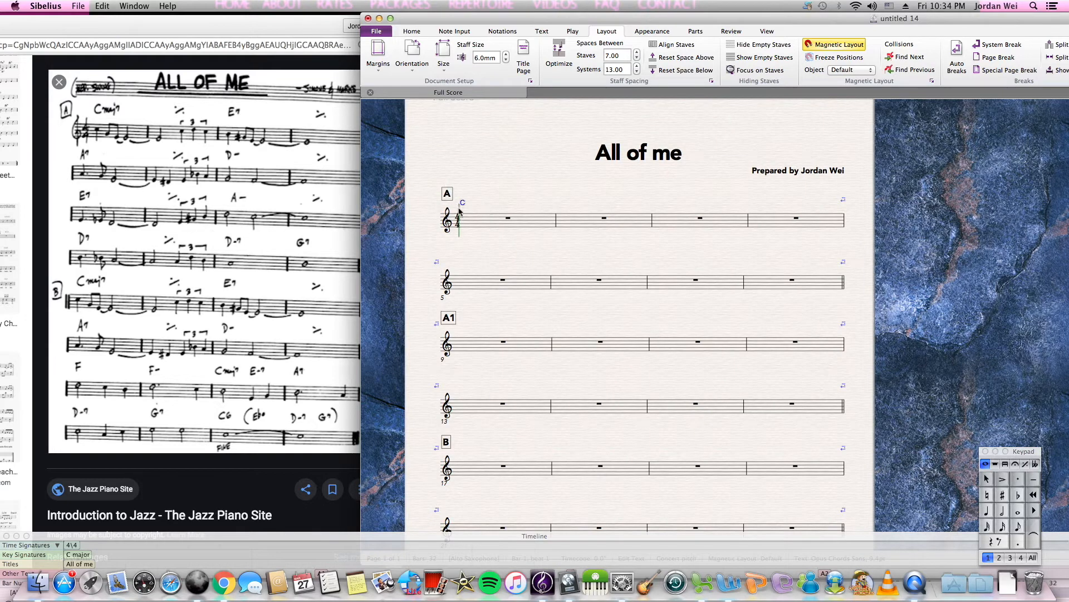
text(-)
key(BackSpace)
text(^)
key(Escape)
key(Escape)
click(533, 219)
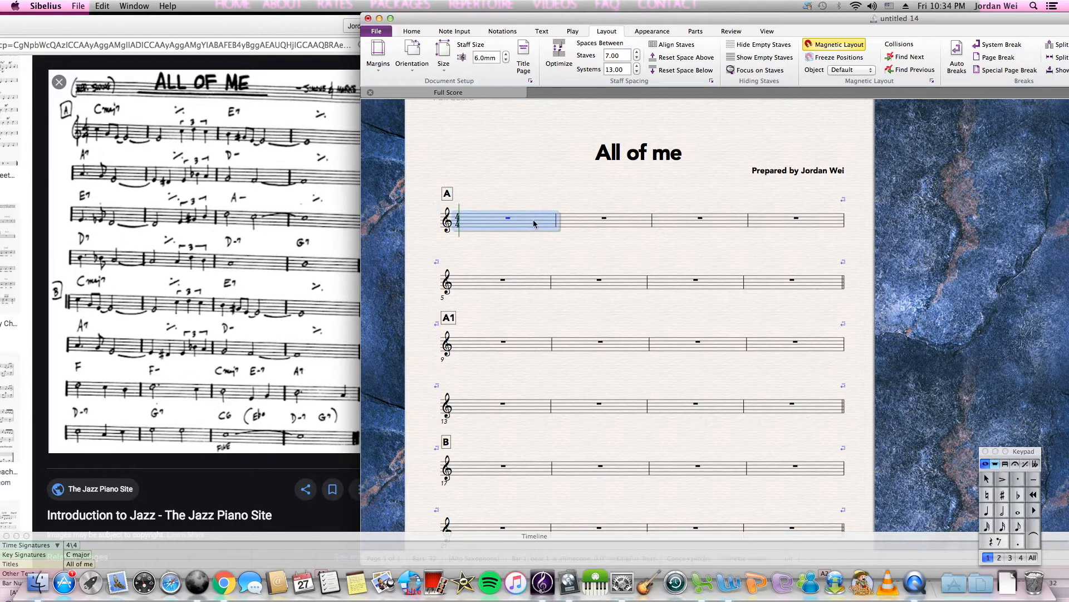
Step: Enter the chord symbol C with a major-seventh triangle above bar 1, and look through the available chord suffixes
key(Escape)
text(C^)
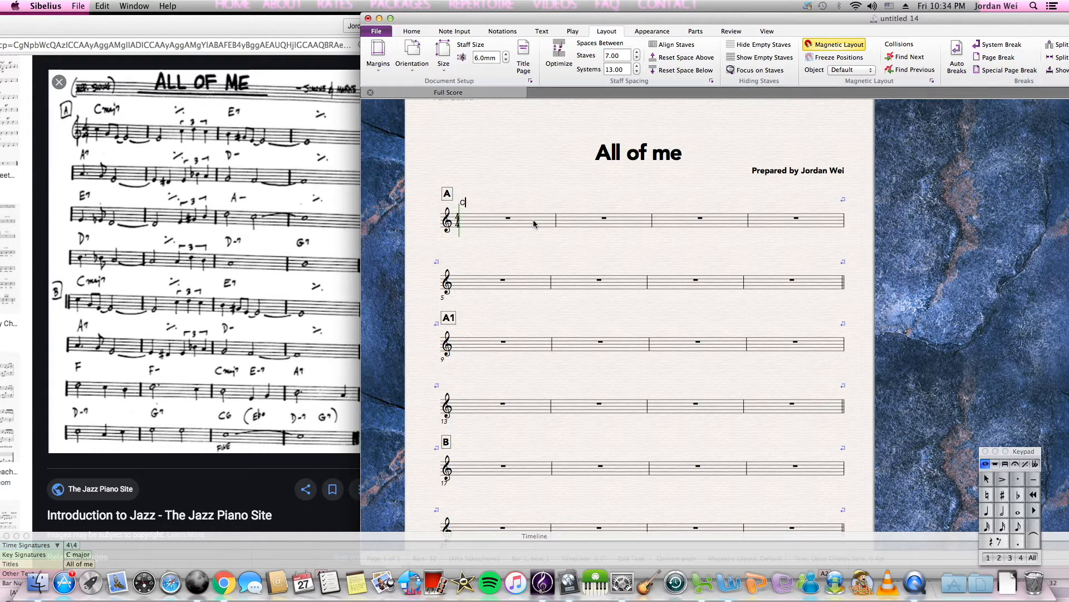
right_click(467, 201)
scroll(512, 401, down, 15)
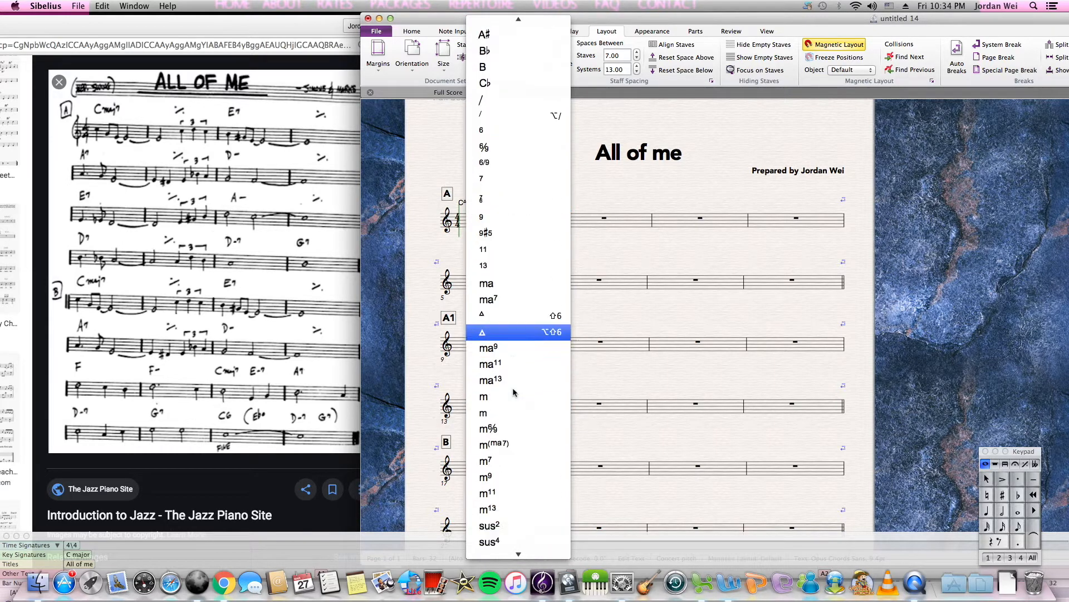
scroll(512, 413, down, 10)
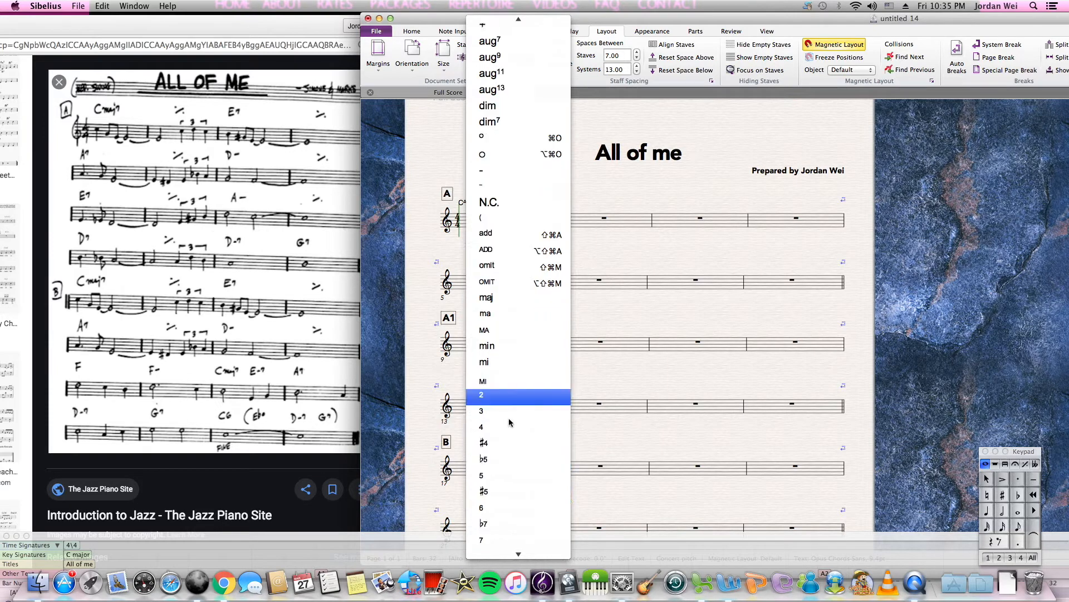
key(Escape)
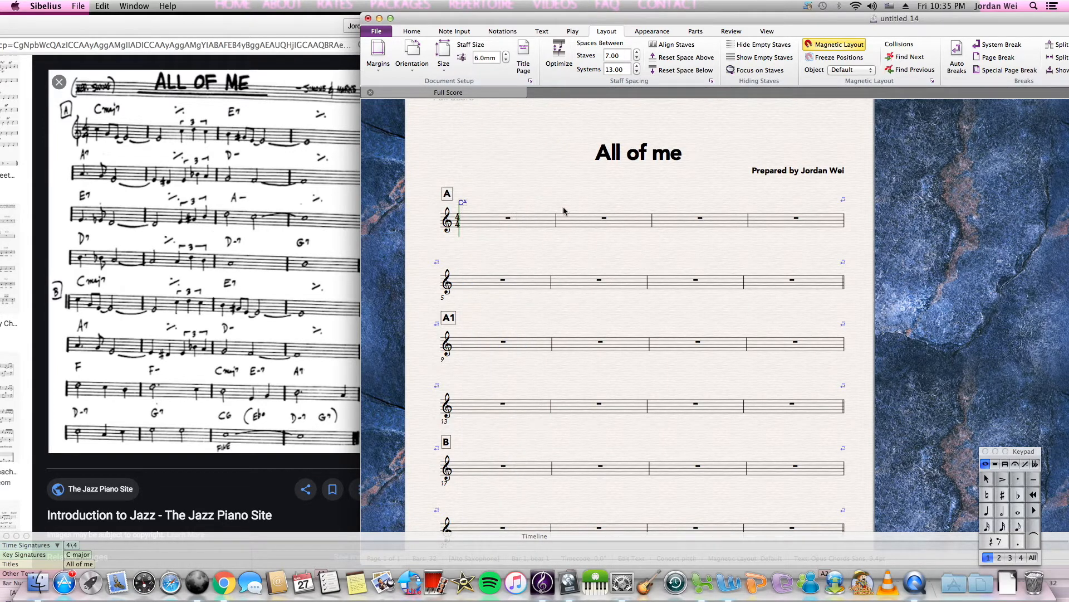
Step: Enter the chord symbols E7 above bar 3 and A7 above bar 5
click(686, 233)
key(super+k)
text(E7)
click(536, 288)
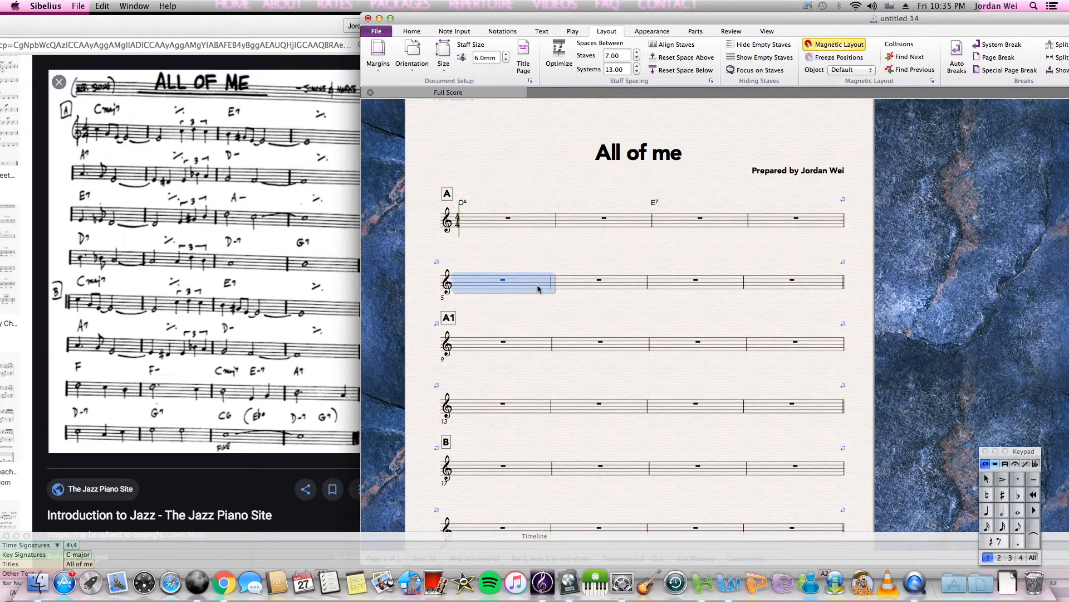
key(super+k)
text(A7)
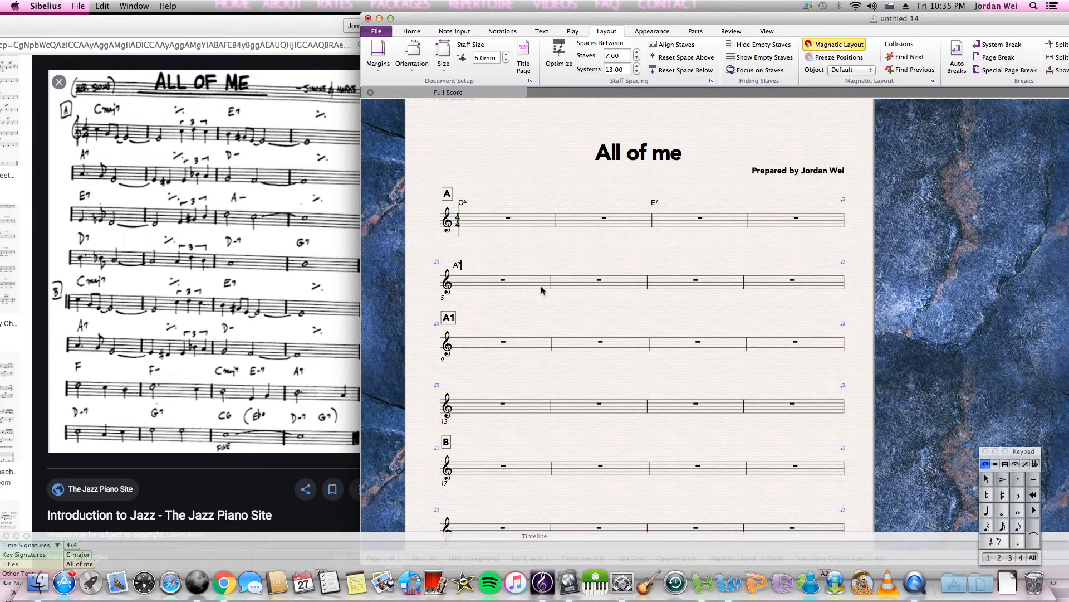
Step: Enter the chord symbol D- above bar 7
key(space)
key(space)
key(space)
text(Dm)
key(BackSpace)
text(-)
Step: Enter the chord symbol E7 above bar 9
click(489, 345)
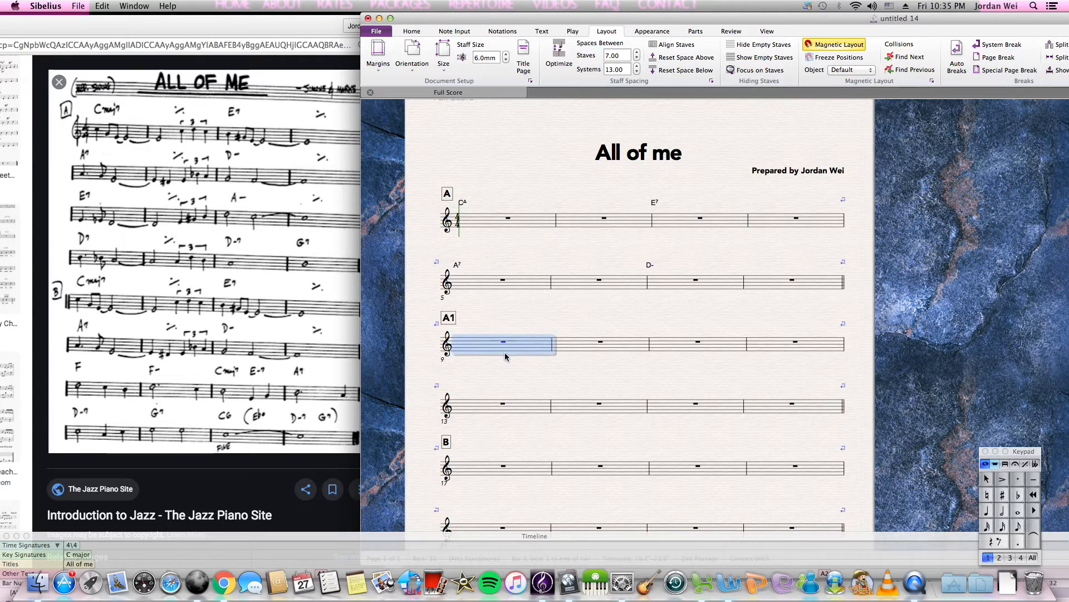
key(ctrl+k)
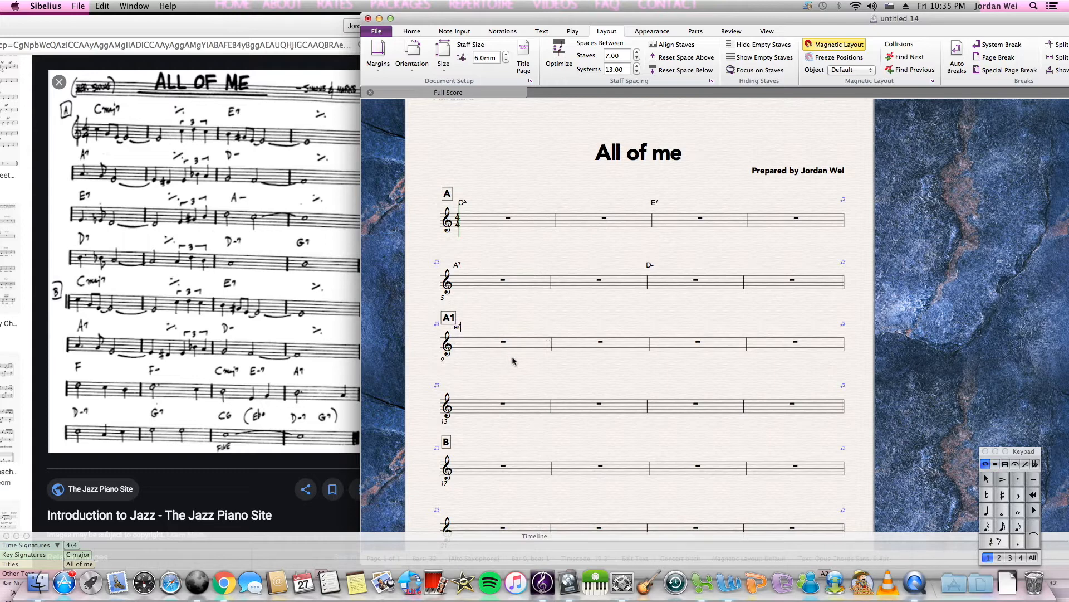
text(E7)
key(Escape)
Step: Delete the A1 and A2 rehearsal marks
click(449, 318)
key(Delete)
drag(468, 390, 490, 390)
scroll(491, 390, down, 3)
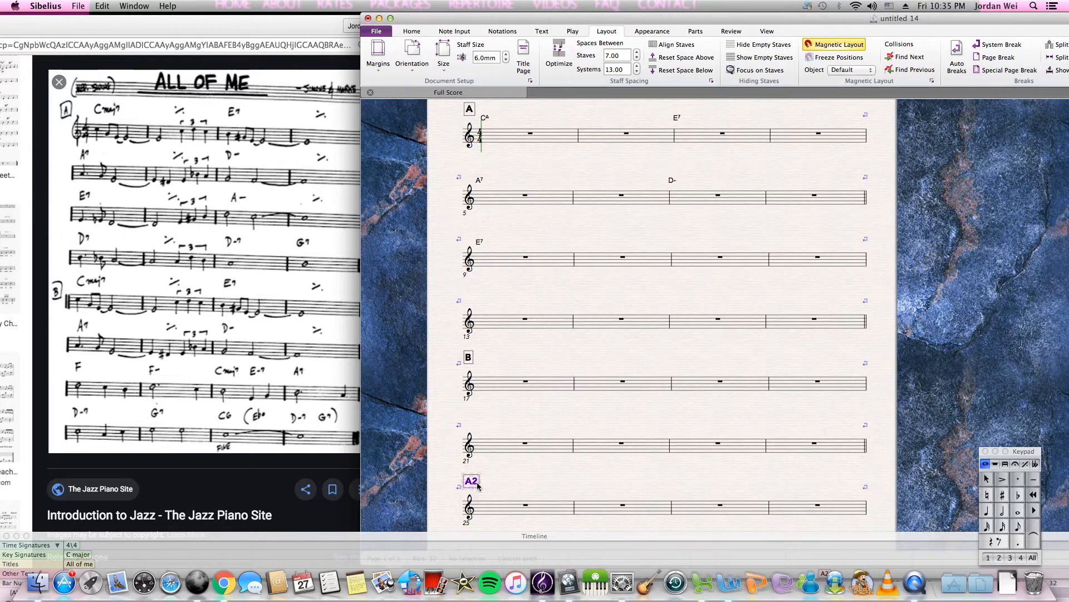
Step: Enter the chord symbol Am7 above bar 11
drag(575, 236, 540, 241)
click(682, 262)
key(super+k)
text(Am)
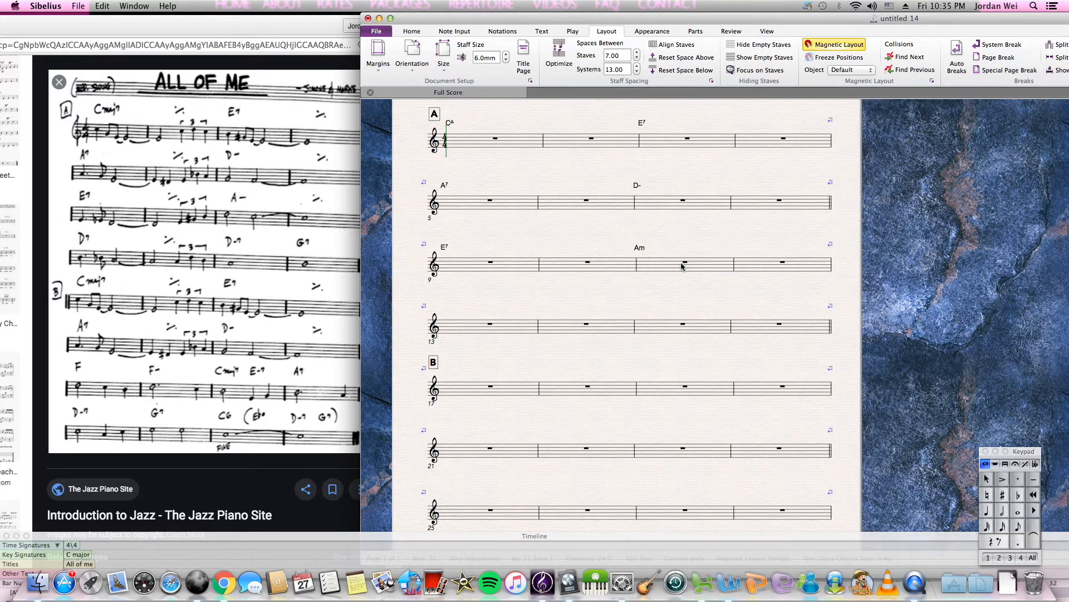
text(7)
Step: Change the chord symbol above bar 7 to Dm7 and the one above bar 1 to Cmaj7
click(637, 187)
double_click(635, 189)
key(BackSpace)
text(m7)
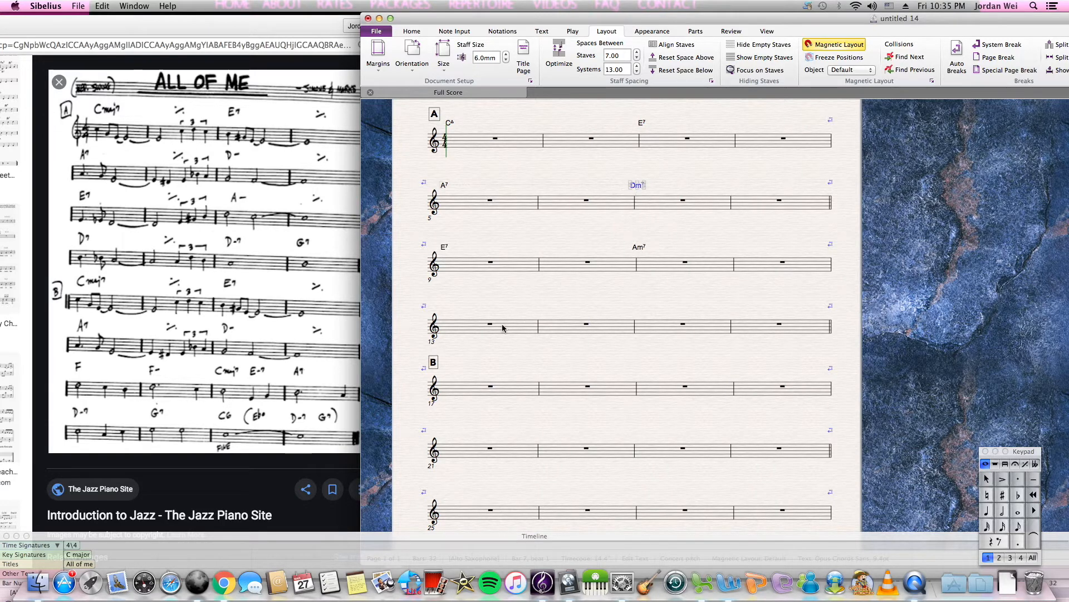
double_click(453, 123)
key(BackSpace)
text(maj7)
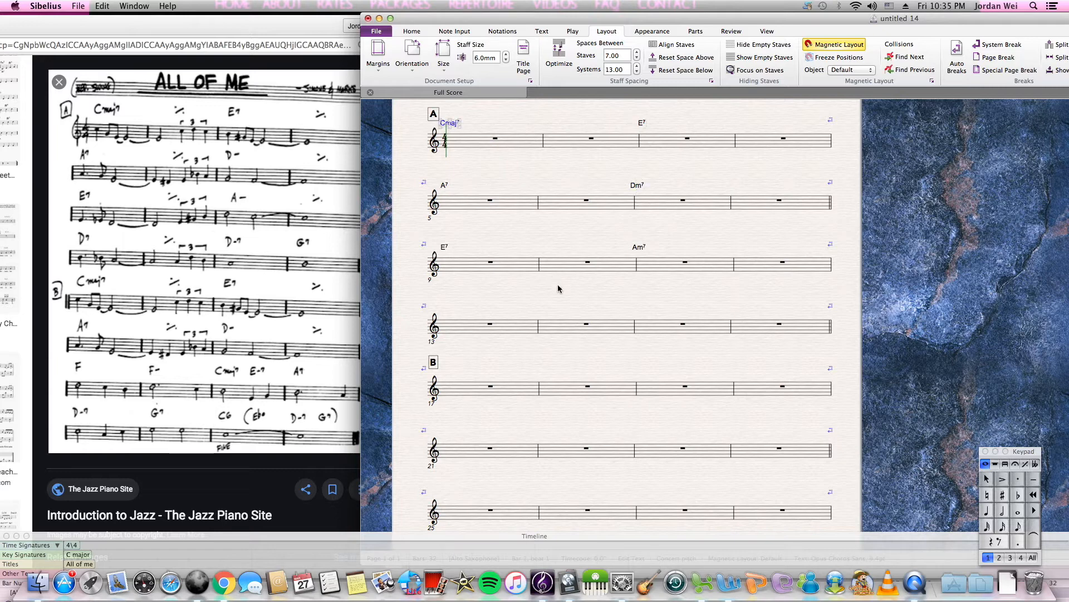
key(Escape)
Step: Enter the chord symbol D7 above bar 13
click(446, 184)
click(493, 334)
key(ctrl+k)
text(d7)
key(BackSpace)
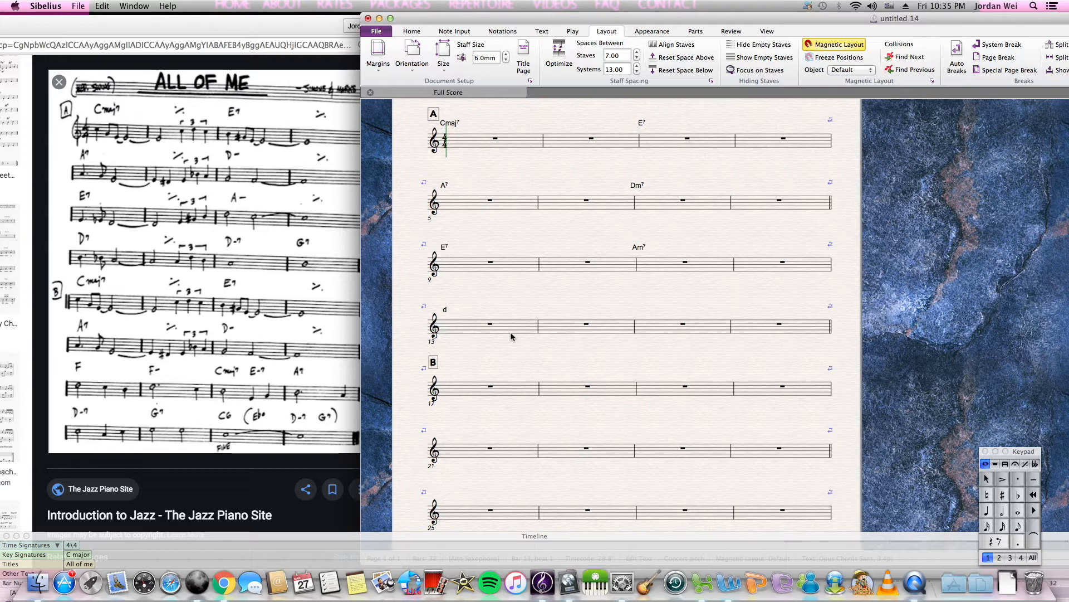
text(7)
Step: Enter the chord symbols Dm7 above bar 15 and G7 above bar 16
click(659, 332)
key(ctrl+k)
text(Dm7)
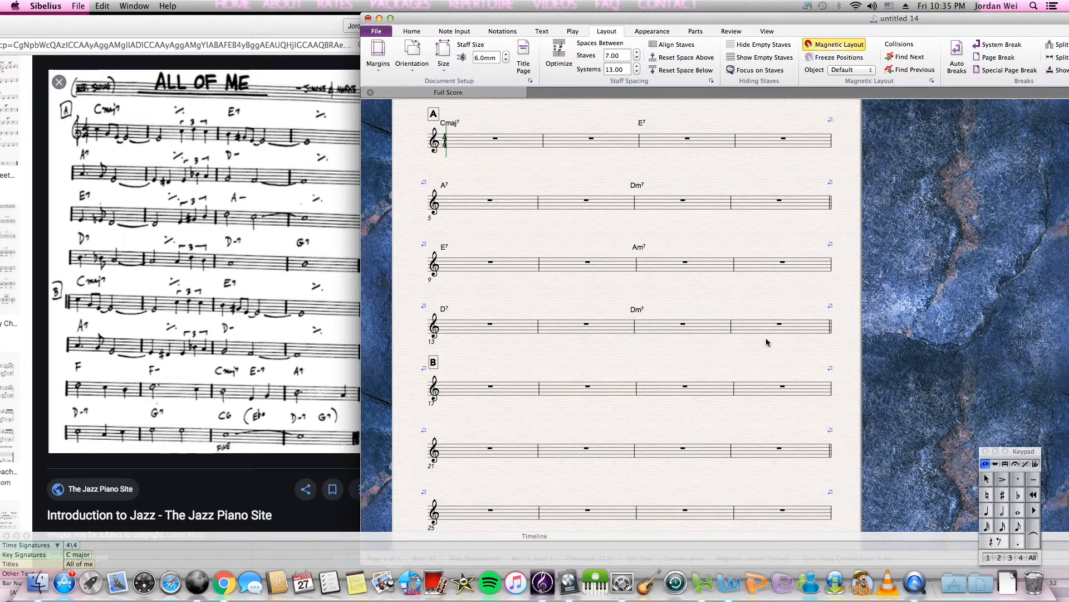
key(Tab)
text(G7)
Step: Enter the chord symbol G7 above bar 16
click(758, 327)
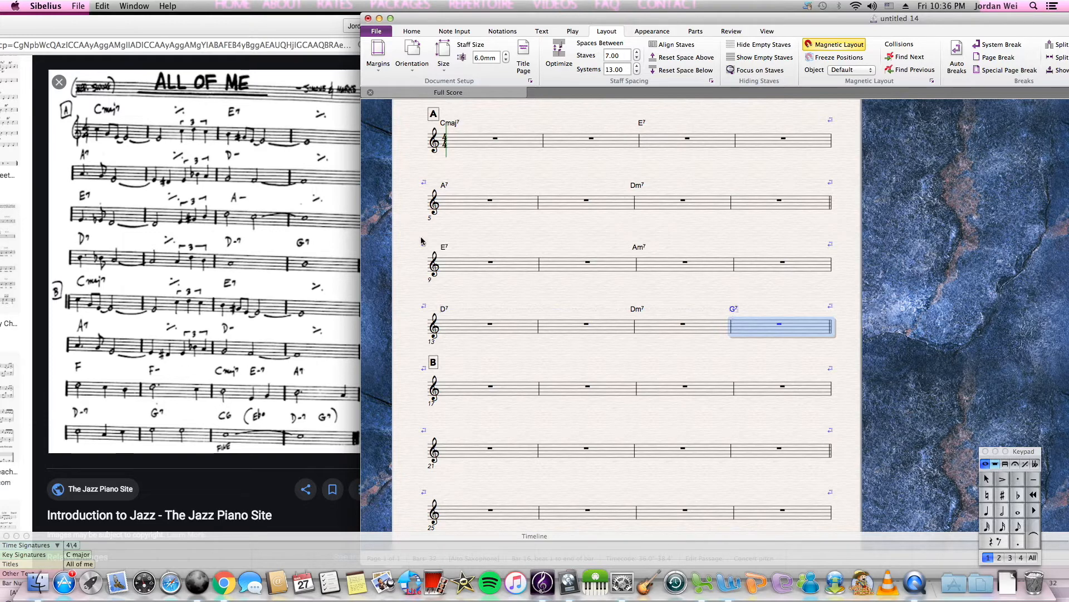
Step: Try to repeat the passage from bar 1 to bar 16 into section B, and undo it
shift+click(467, 142)
click(502, 164)
click(482, 142)
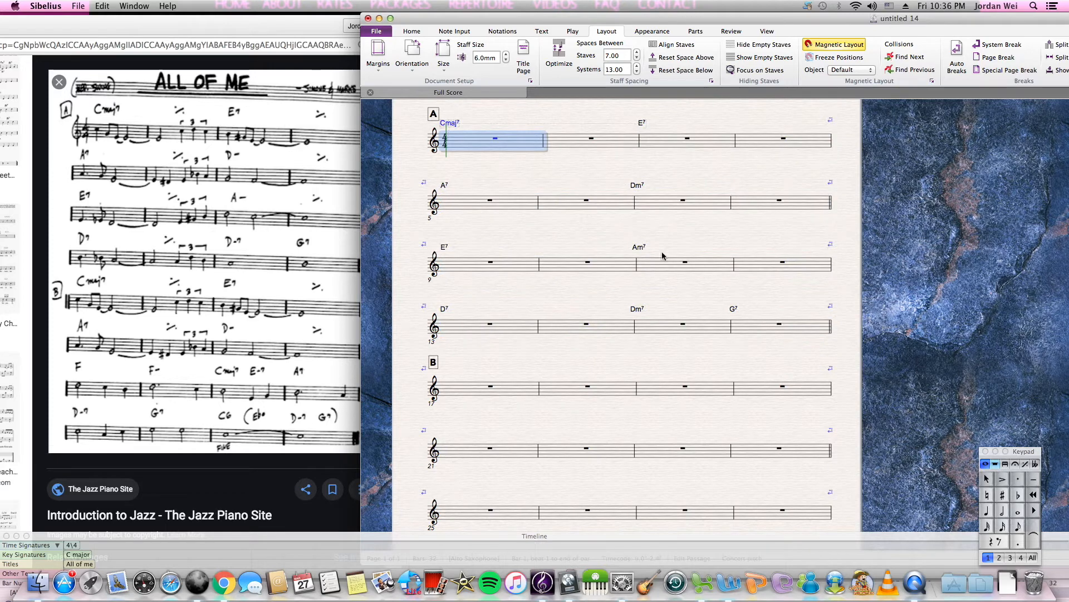
shift+click(765, 344)
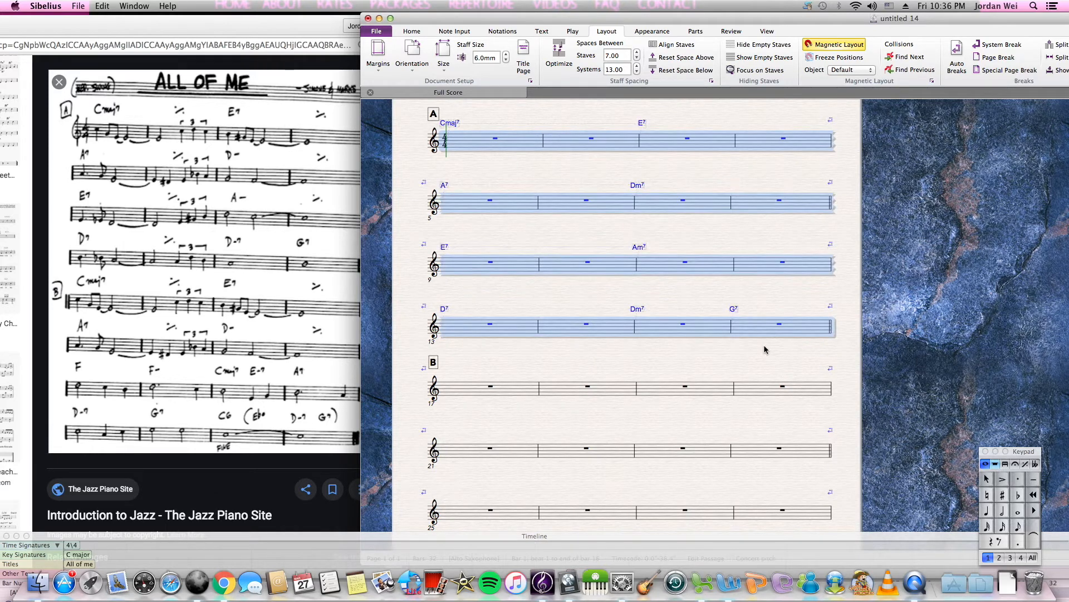
key(r)
scroll(634, 391, up, 3)
key(super+z)
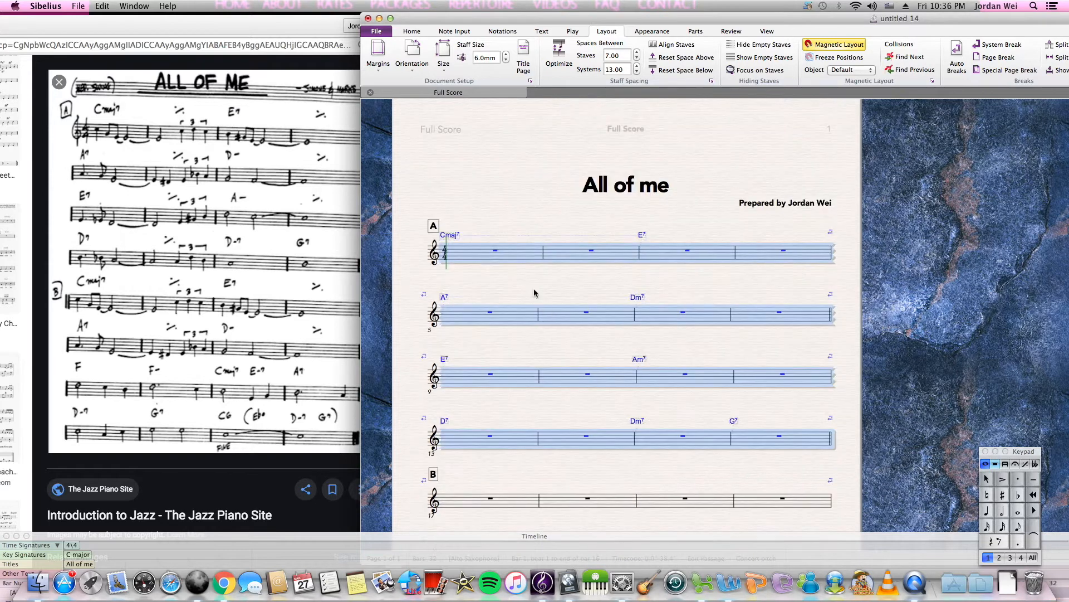
scroll(235, 189, down, 1)
scroll(180, 217, up, 1)
click(476, 282)
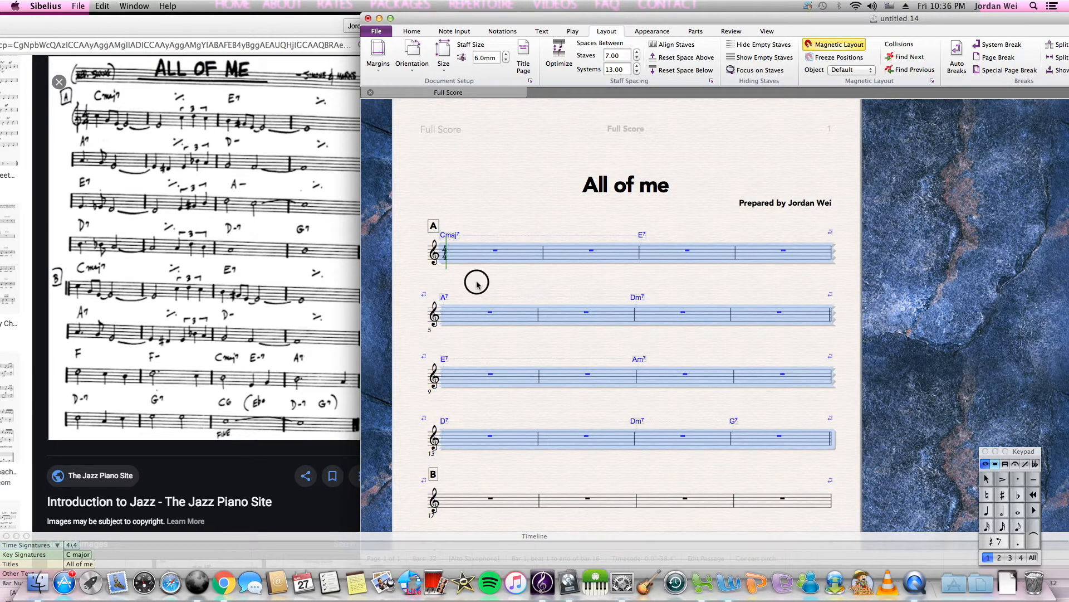
Step: Split the whole-bar rest in bar 1, trying a half rest and settling on a quarter rest on beat 1
click(496, 251)
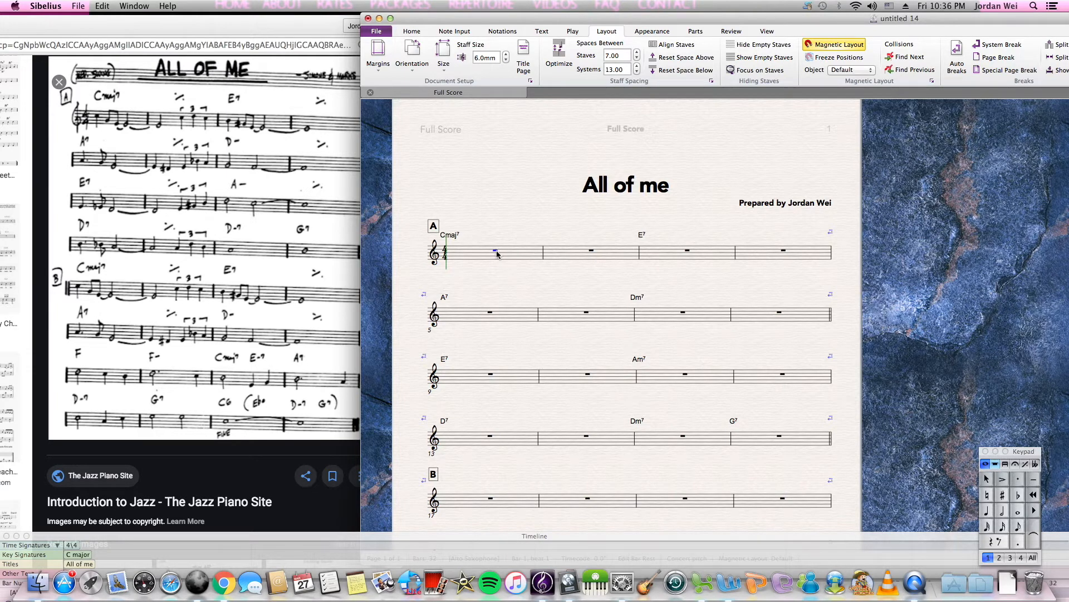
click(501, 257)
click(502, 268)
click(496, 252)
key(4)
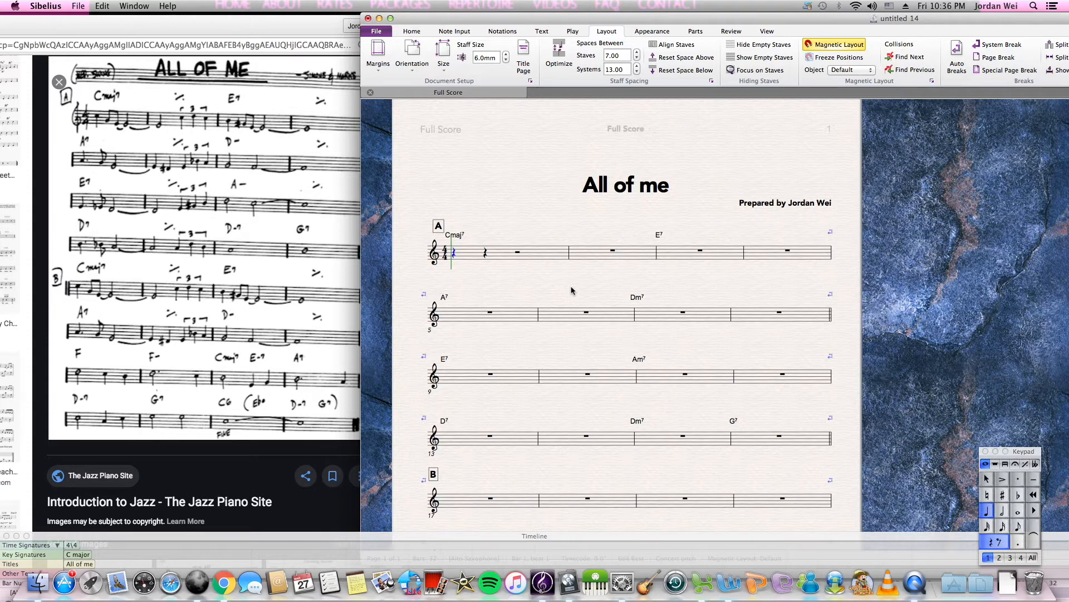
click(1001, 511)
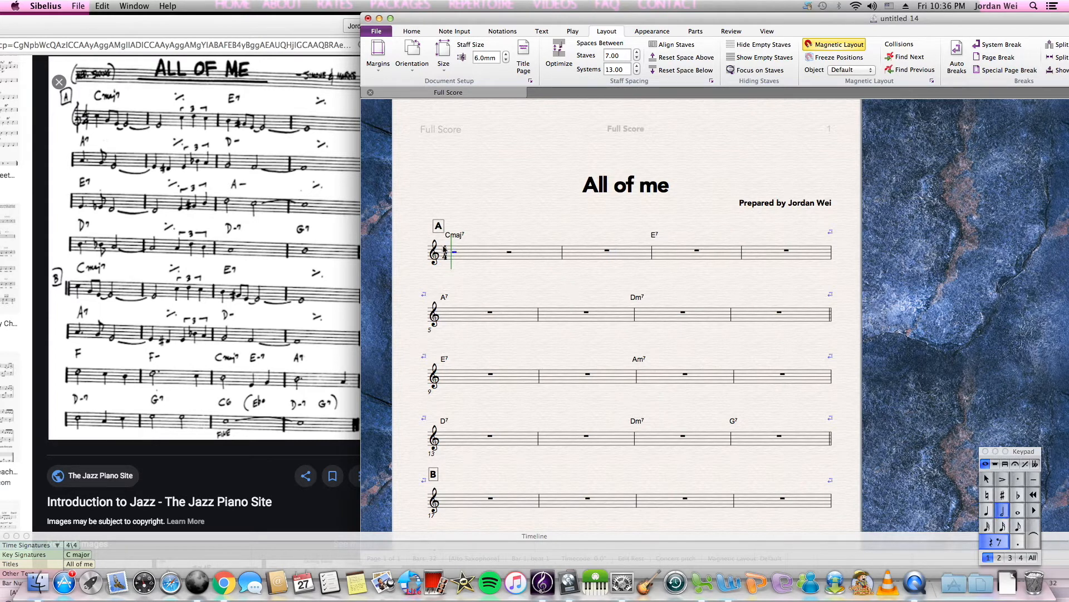
key(4)
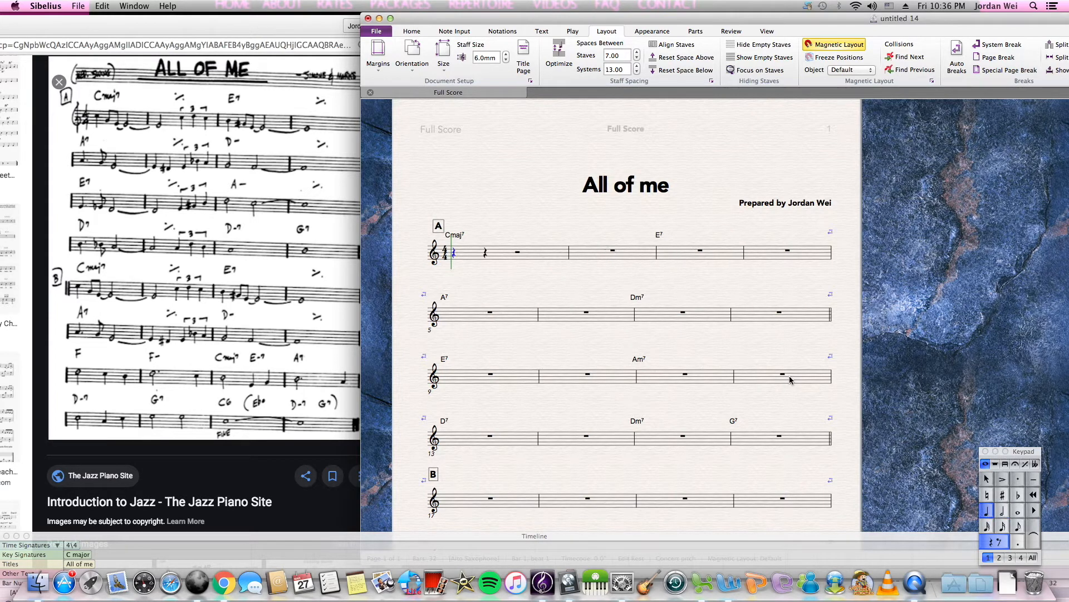
Step: Enter a quarter-note C on beat 1 of bar 1
key(Right)
key(Left)
key(Left)
key(Right)
key(Right)
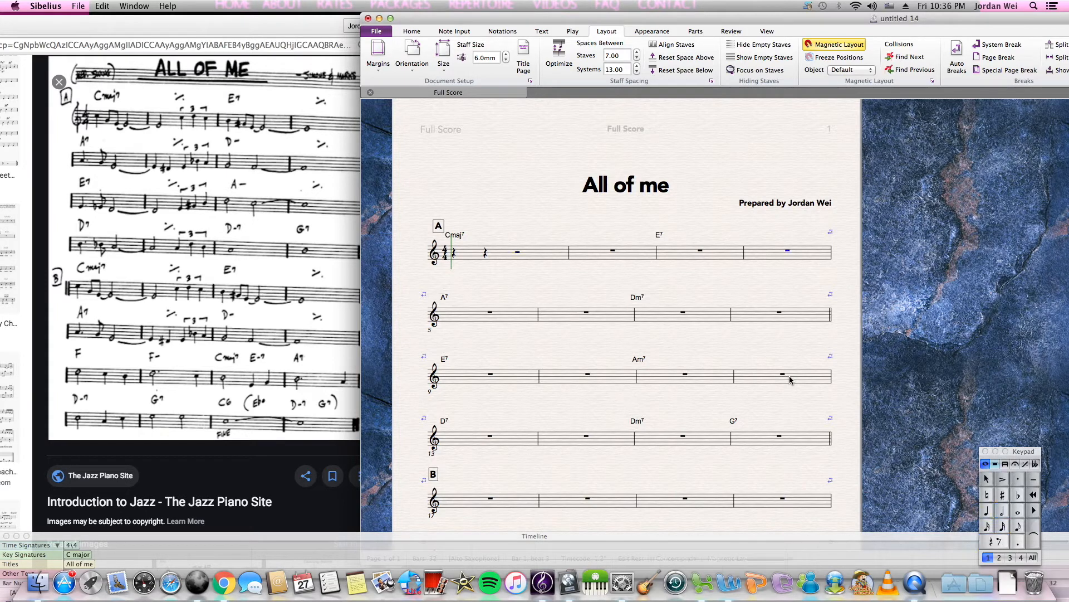
key(Left)
key(Left)
key(Left)
key(5)
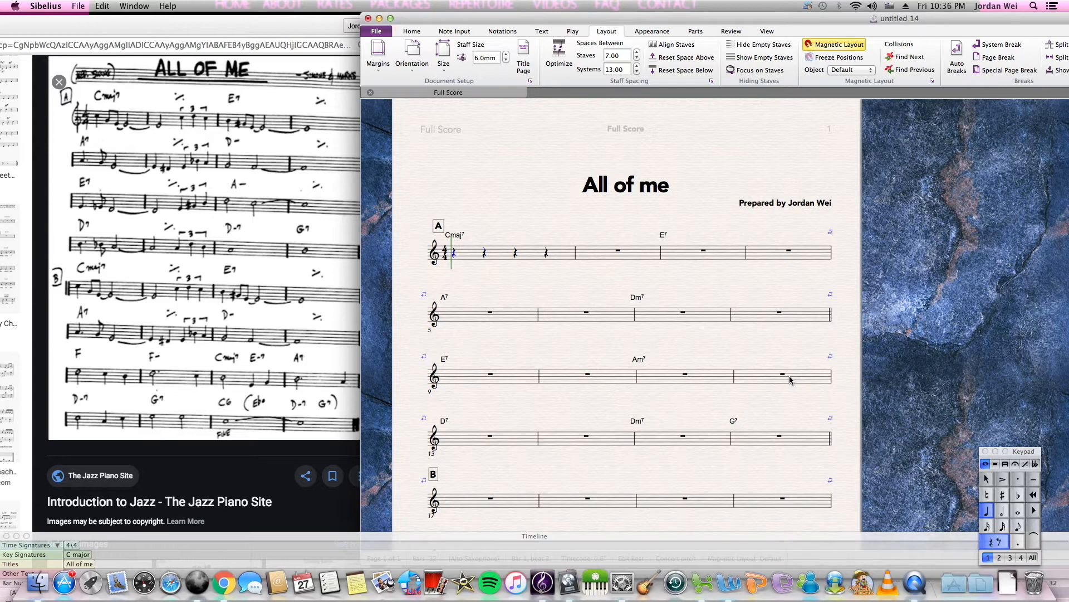
key(4)
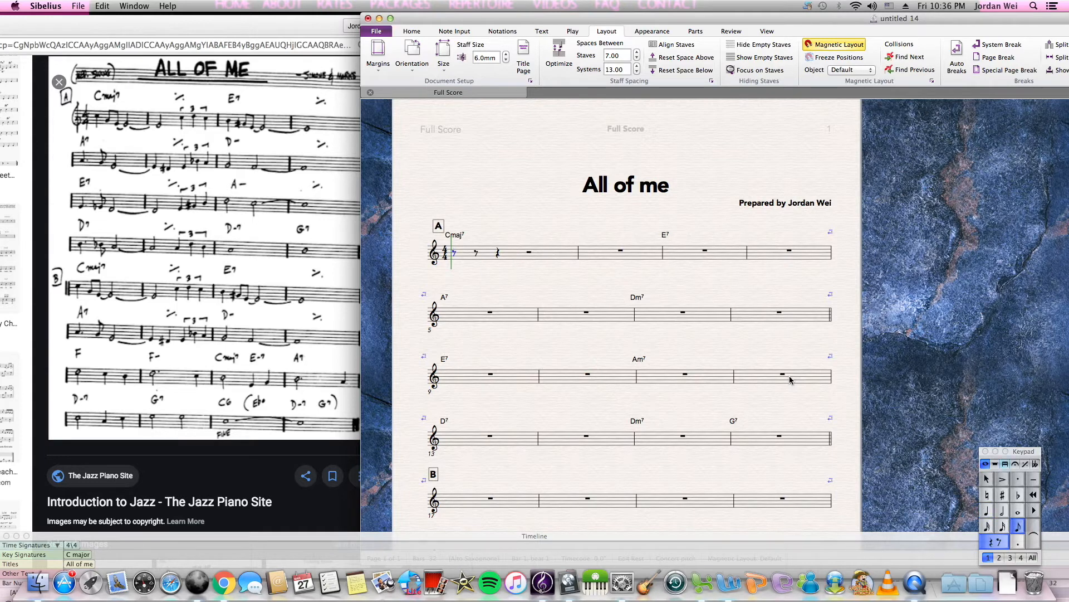
key(5)
key(b)
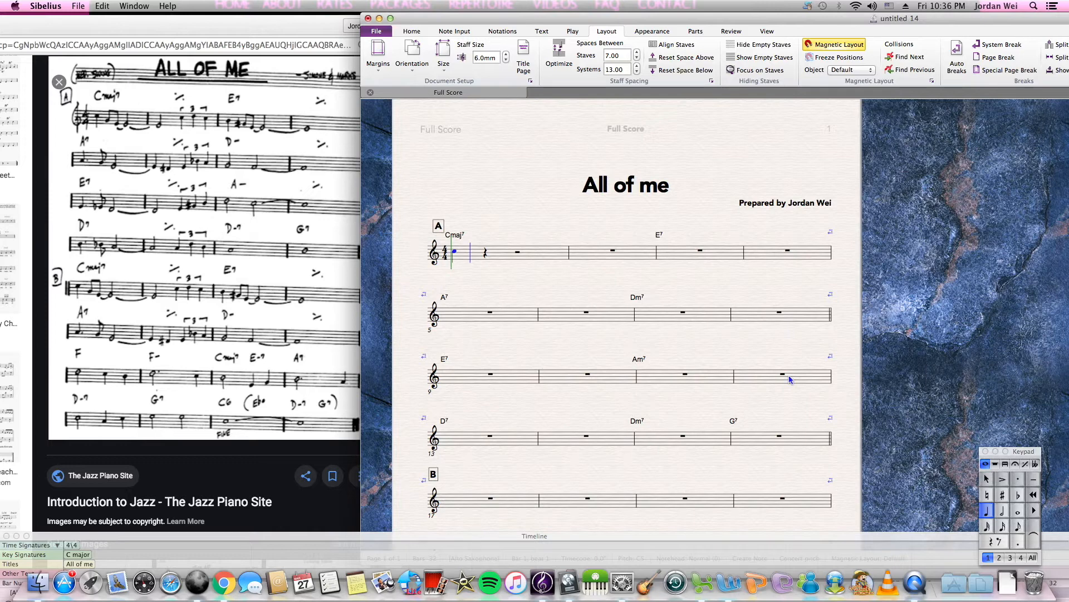
Step: Add eighth notes G and E on beat 2 of bar 1, tying the E to a half-note E
key(Right)
key(3)
key(Left)
key(Right)
key(g)
key(e)
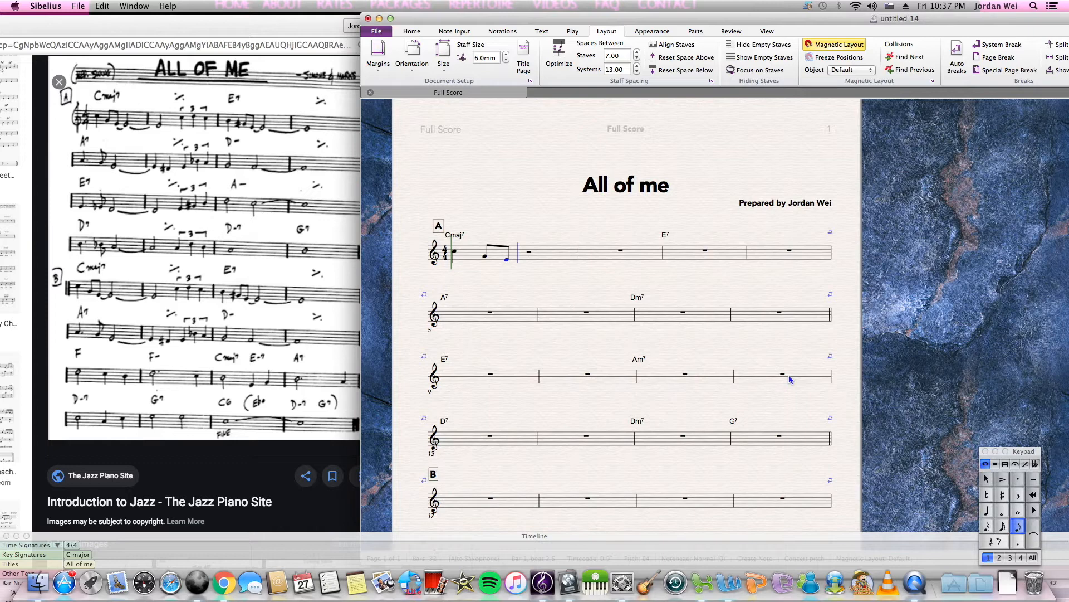
key(KP_Enter)
key(KP_5)
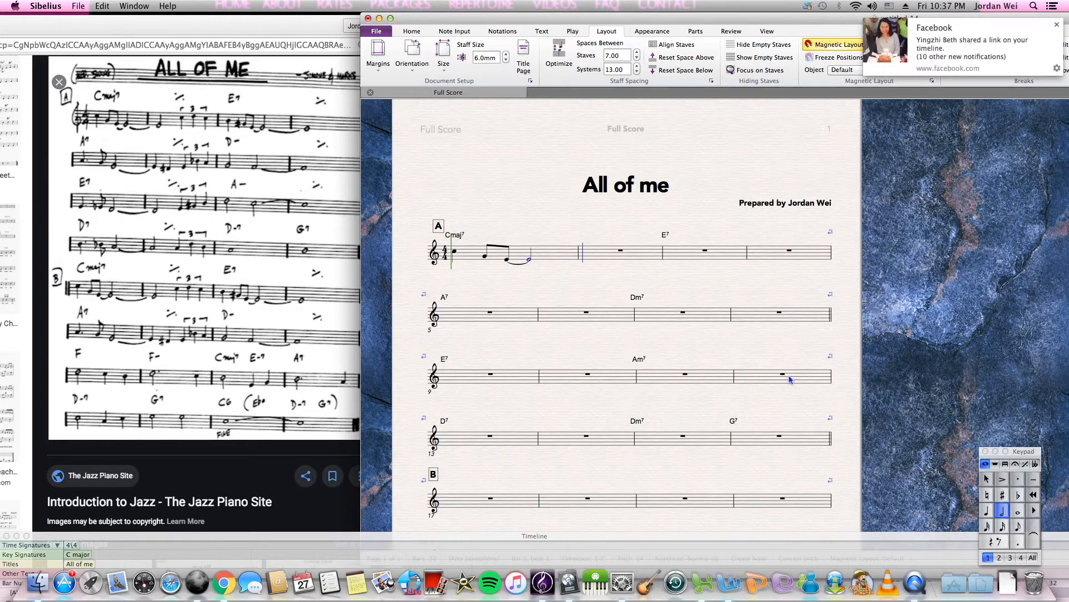
Step: Tie the half-note E of bar 1 over the barline to a half-note E in bar 2
key(Escape)
key(Left)
key(Right)
key(e)
key(Left)
key(KP_Enter)
key(Right)
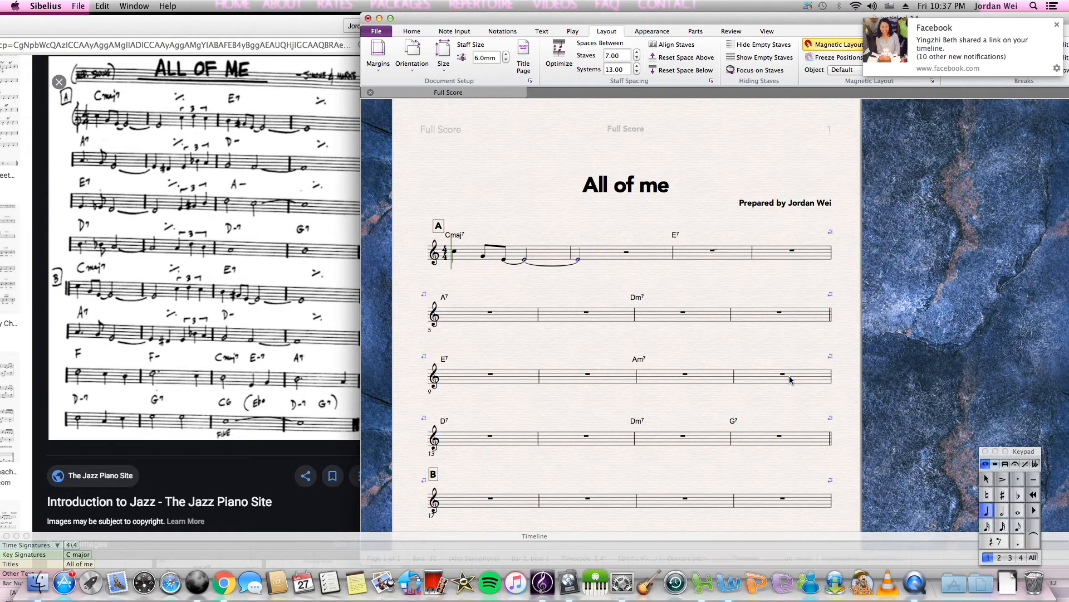
Step: Enter a quarter-note C on beat 3 of bar 2
key(KP_6)
key(KP_5)
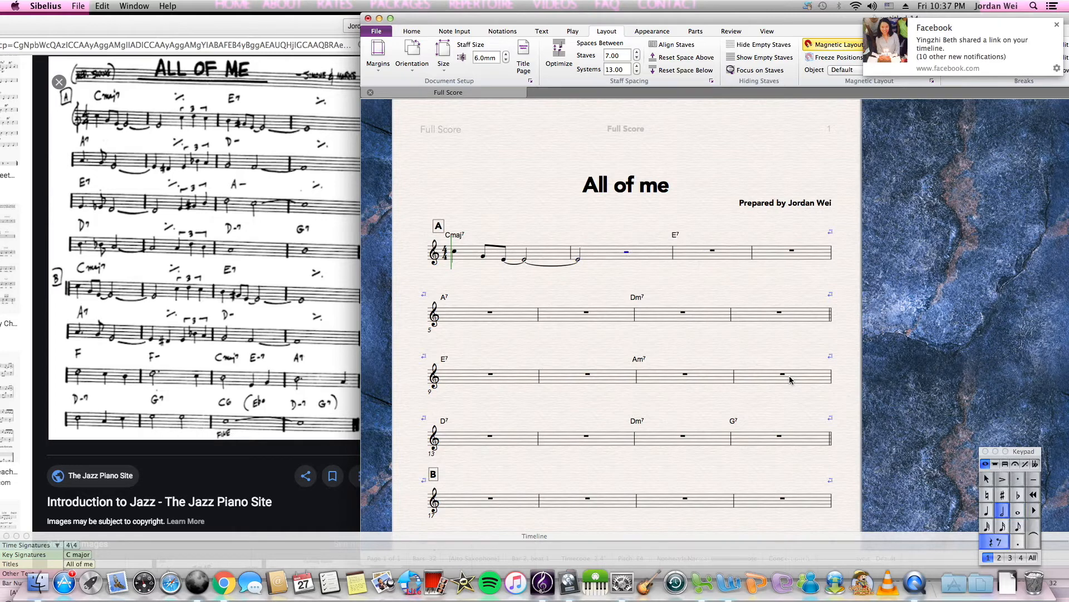
key(KP_4)
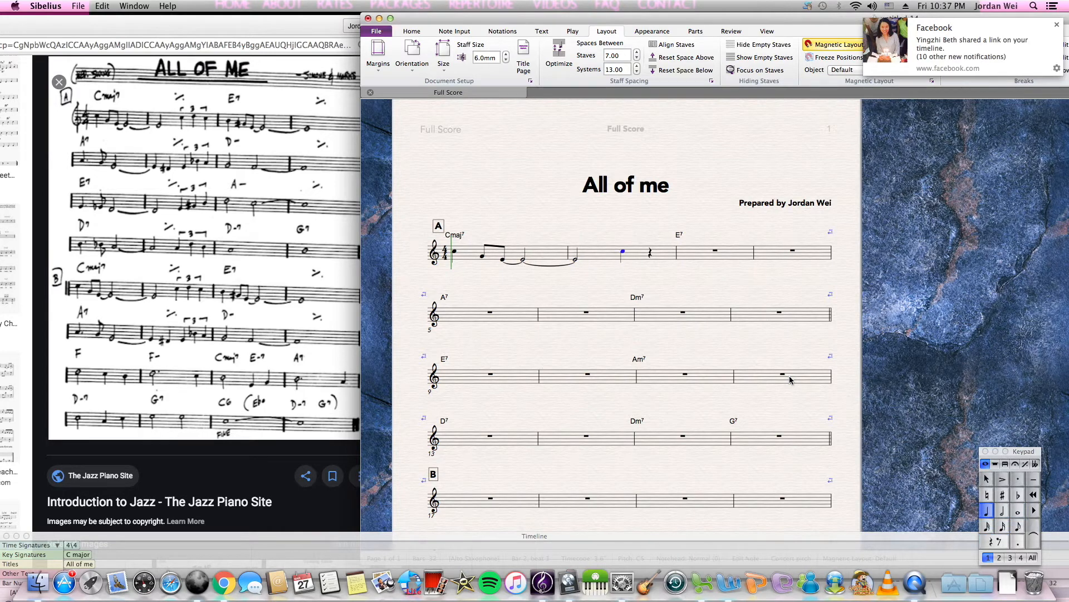
Step: Try triplet and quintuplet groupings on the C in bar 2 with quarter and eighth values, undoing each one
key(super+3)
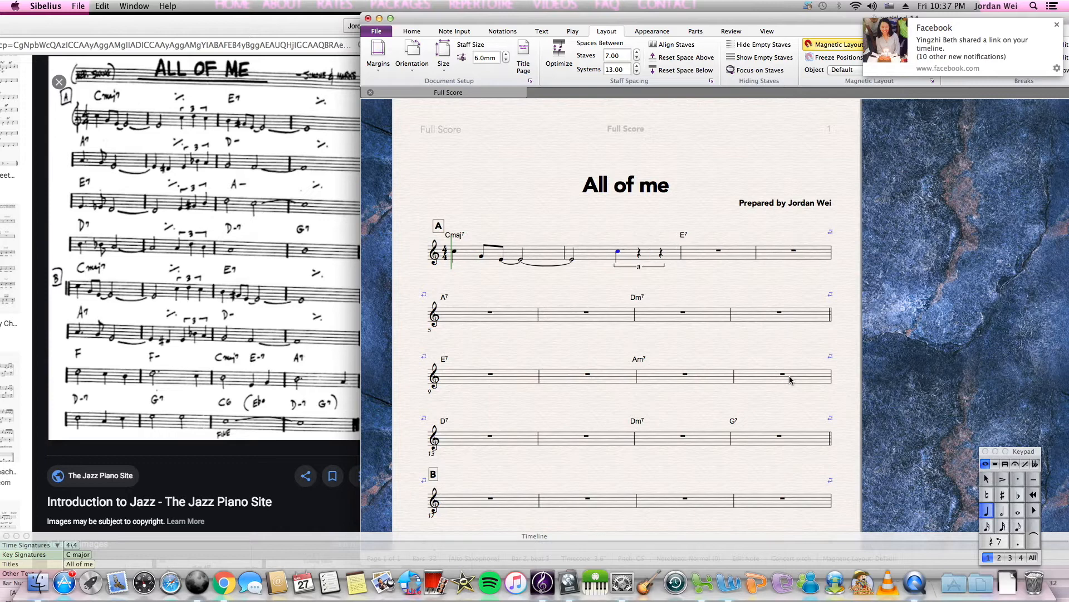
key(super+z)
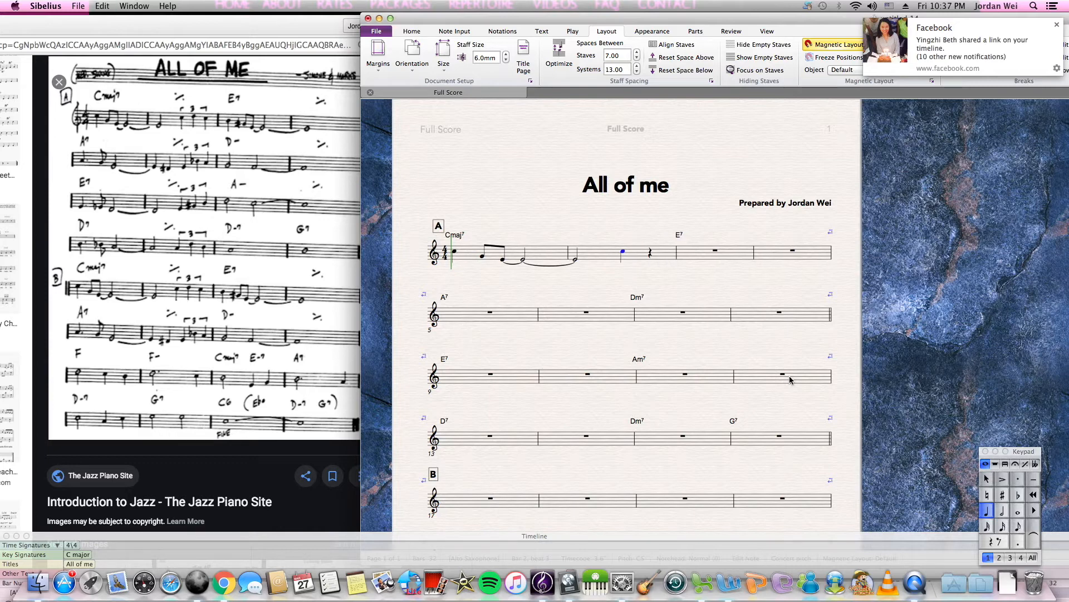
key(super+4)
key(Return)
key(3)
key(super+z)
key(3)
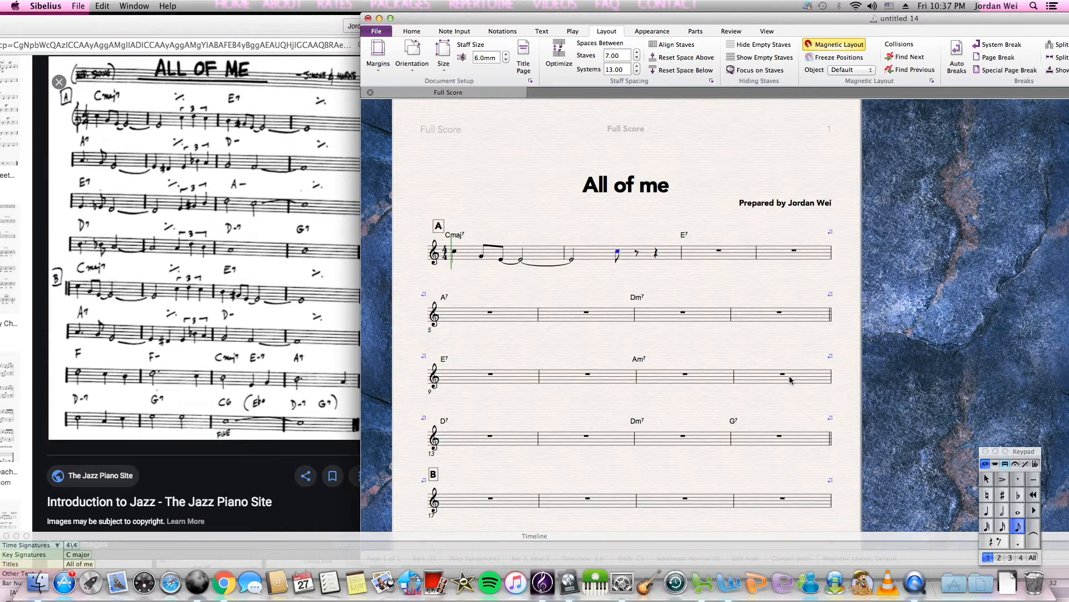
key(super+5)
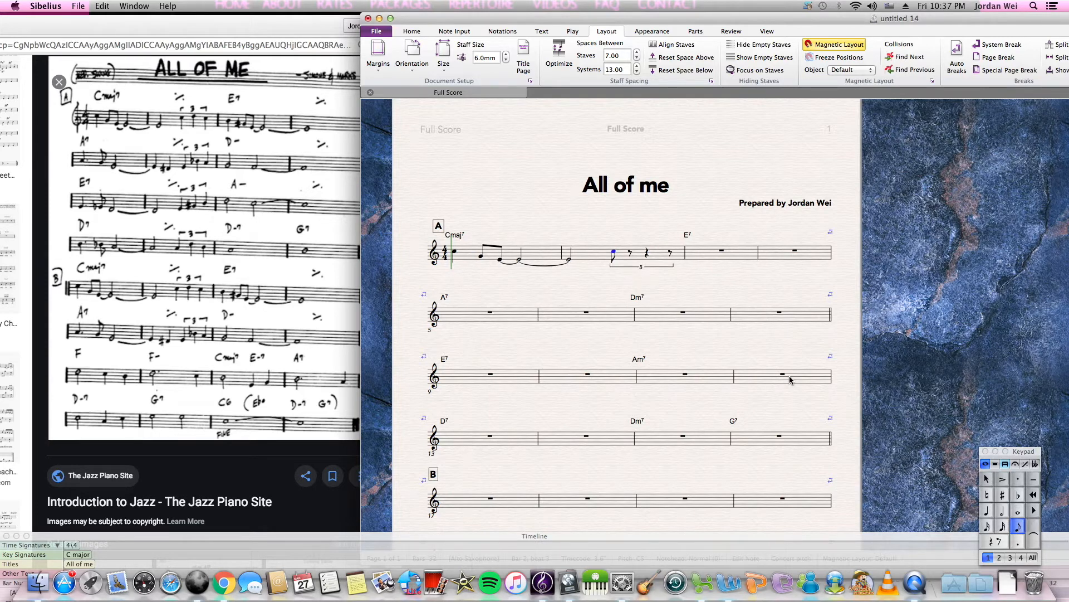
key(super+z)
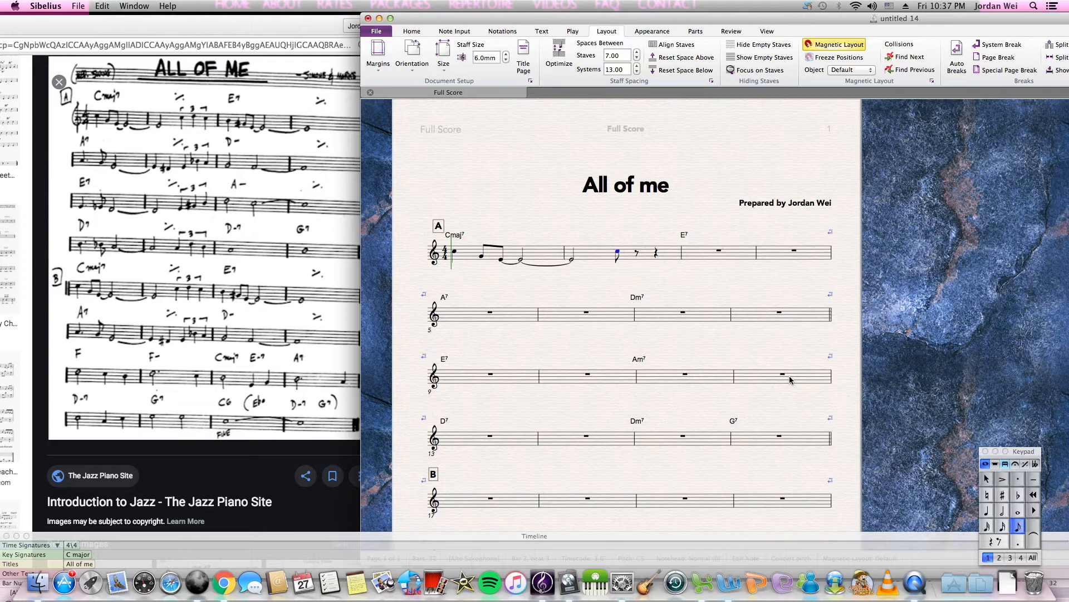
key(4)
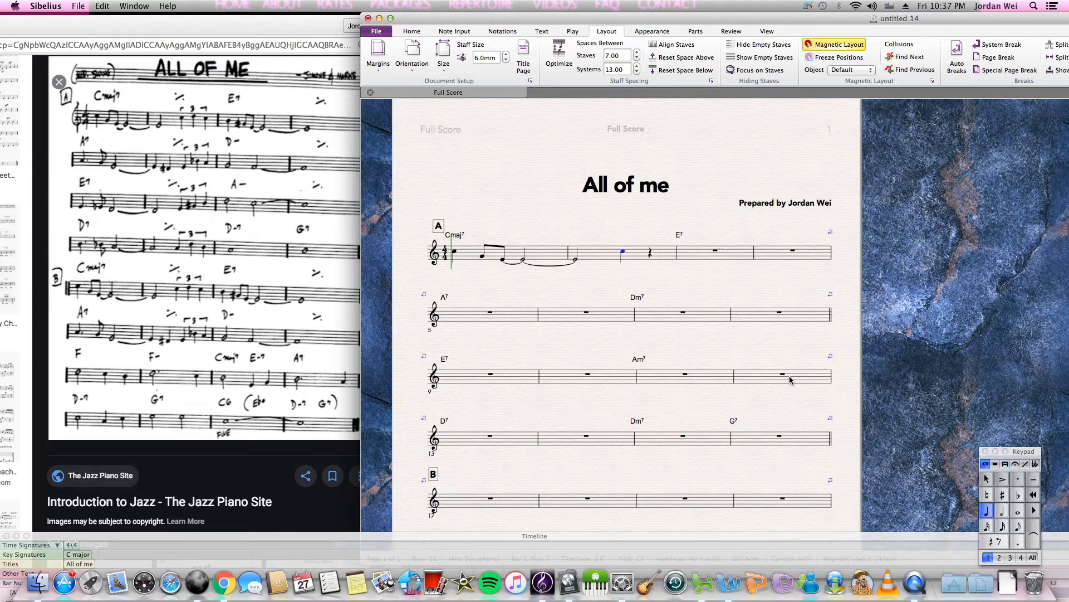
Step: Create a quarter-note triplet C, D, C on beat 3 of bar 2 and enter a quarter-note B in bar 3
key(super+3)
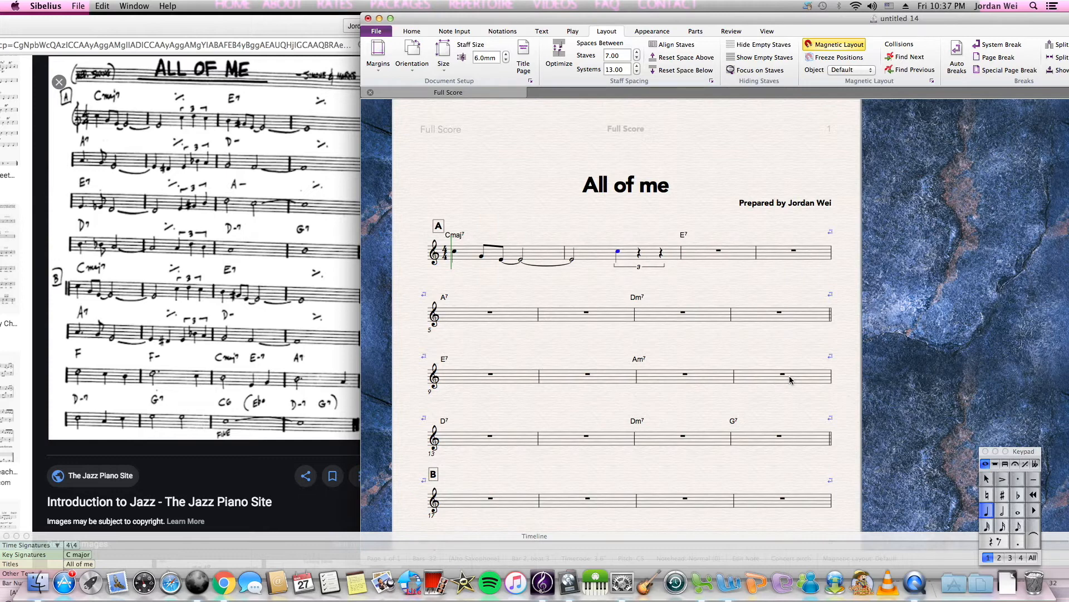
key(Right)
key(Escape)
key(b)
key(Escape)
key(Right)
key(Left)
Step: Complete bar 3 with eighth notes G-sharp and E, tying the E to a half-note E
key(3)
key(r)
key(KP_8)
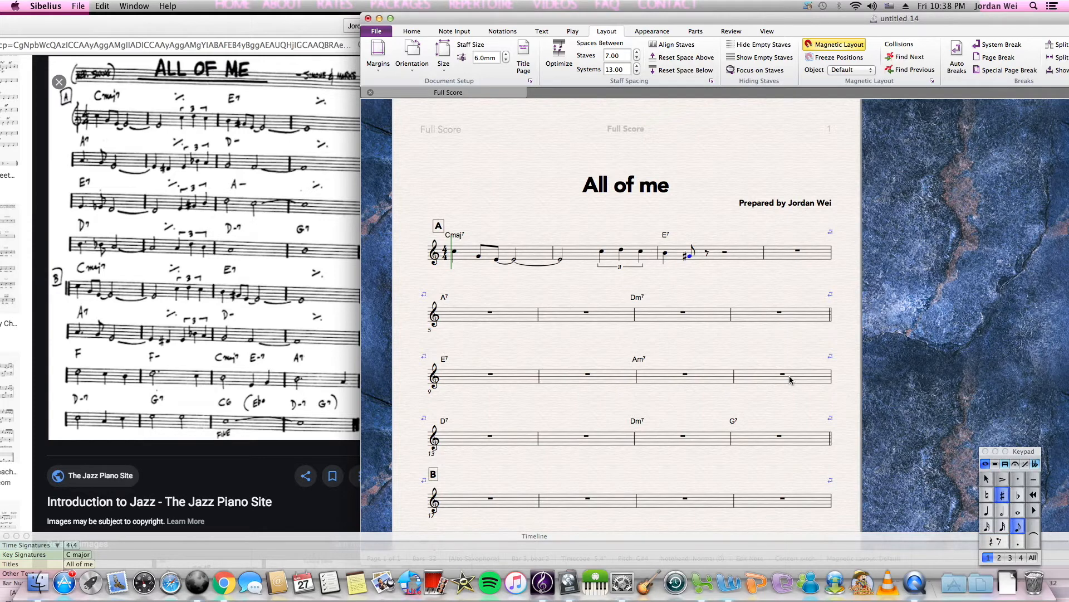
key(e)
key(KP_5)
key(KP_Enter)
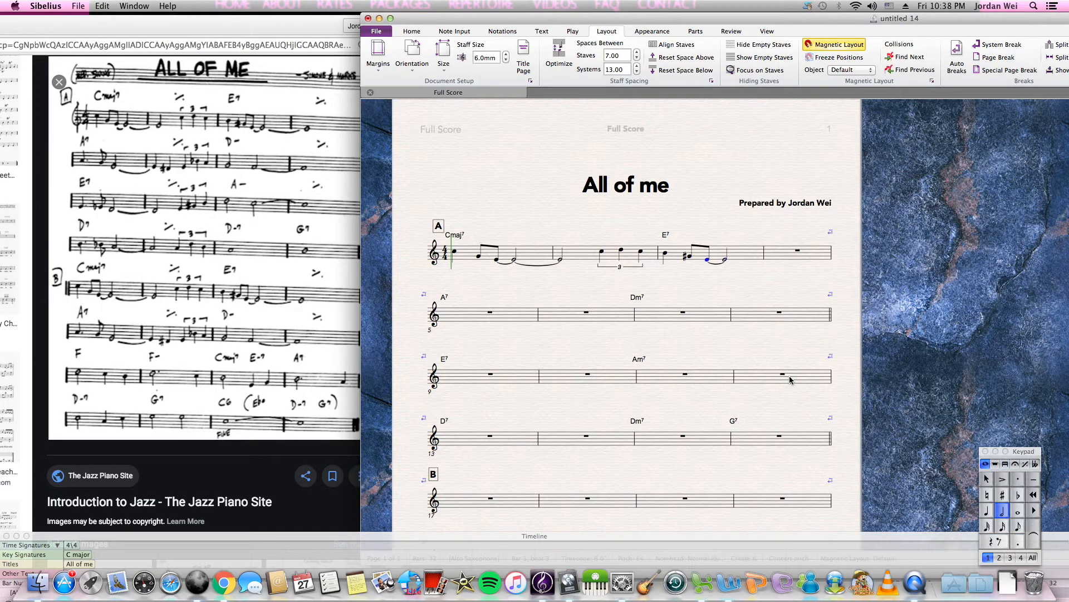
Step: Tie the half-note E of bar 3 to a whole-note E in bar 4
key(Right)
key(KP_6)
key(e)
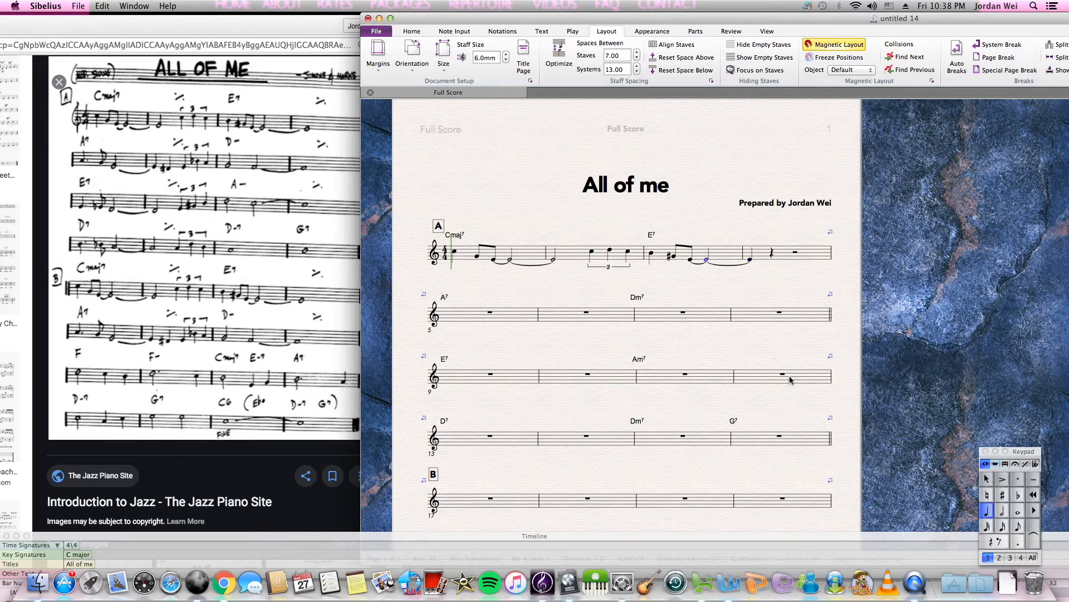
Step: Enter a dotted quarter-note A, an eighth-note G and a half-note E in bar 5, with a tie from the E into bar 6
key(KP_4)
key(a)
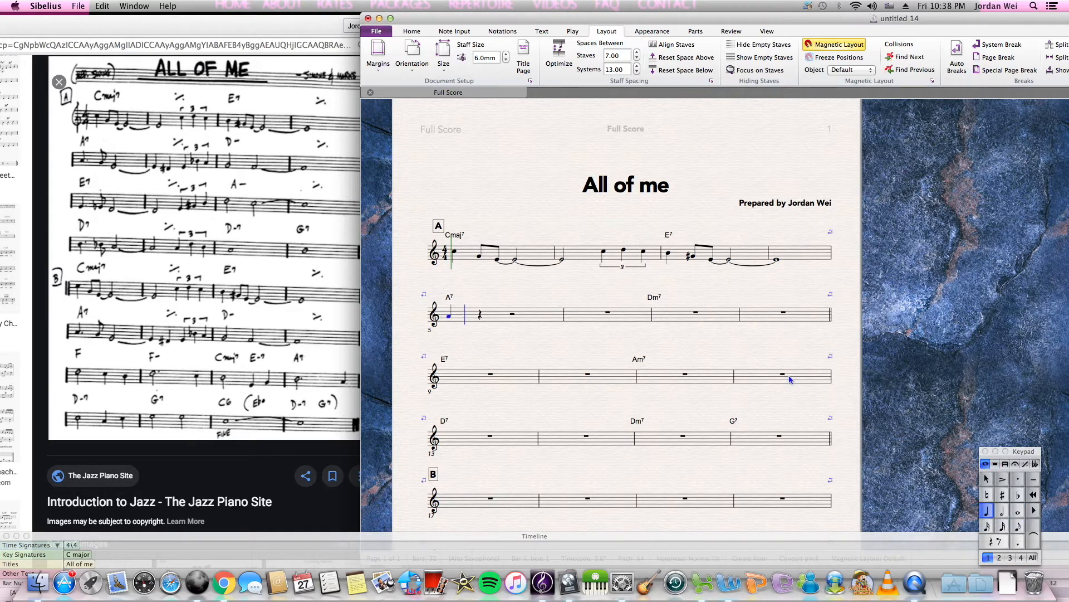
key(KP_Decimal)
key(KP_3)
key(g)
key(KP_5)
key(e)
key(KP_Enter)
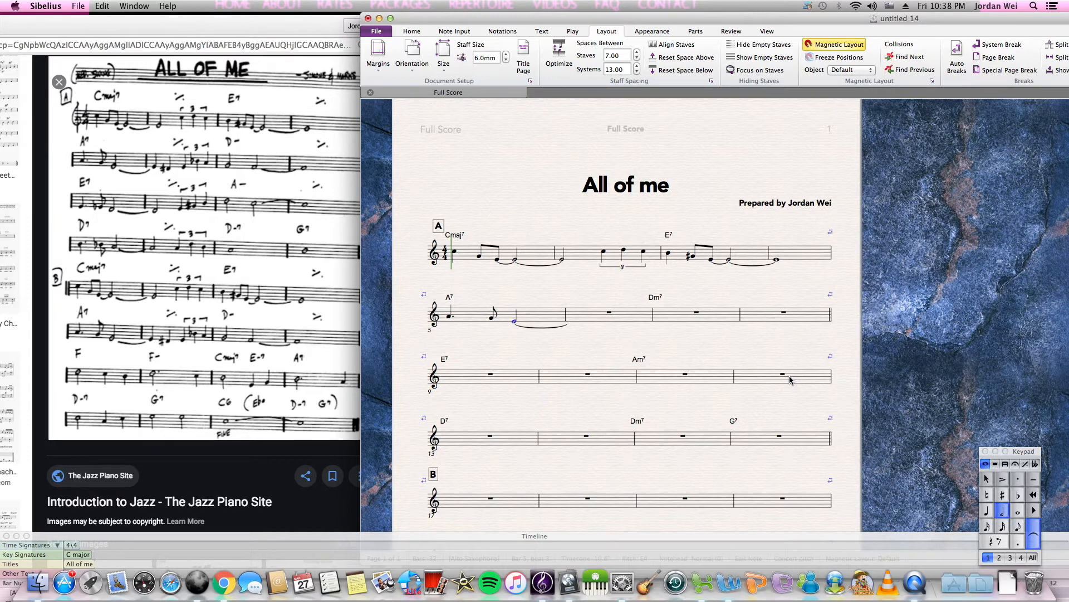
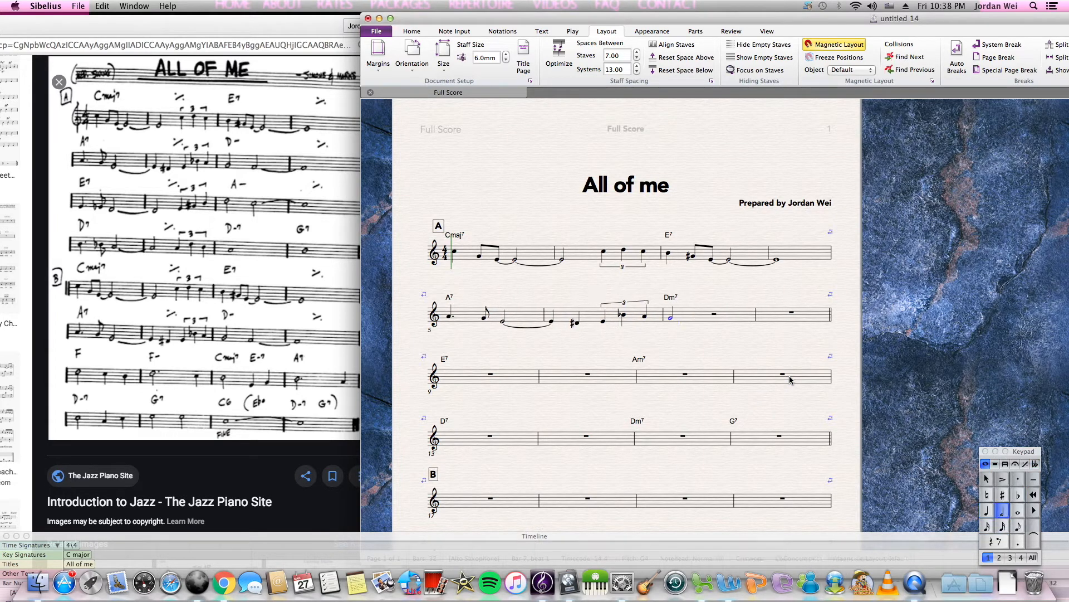
Step: Enter a half-note F in the second half of bar 7, tied to a whole-note F in bar 8
key(g)
key(KP_Enter)
key(KP_6)
key(g)
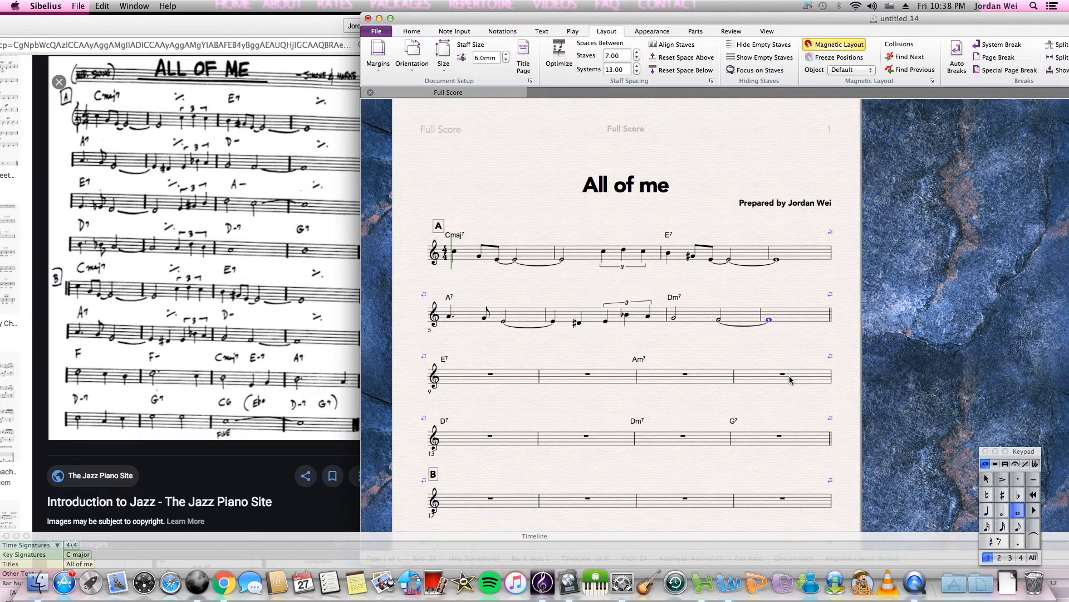
Step: Enter a dotted quarter-note E, an eighth-note E-flat and a half-note D in bar 9
key(Down)
key(Up)
key(KP_4)
key(e)
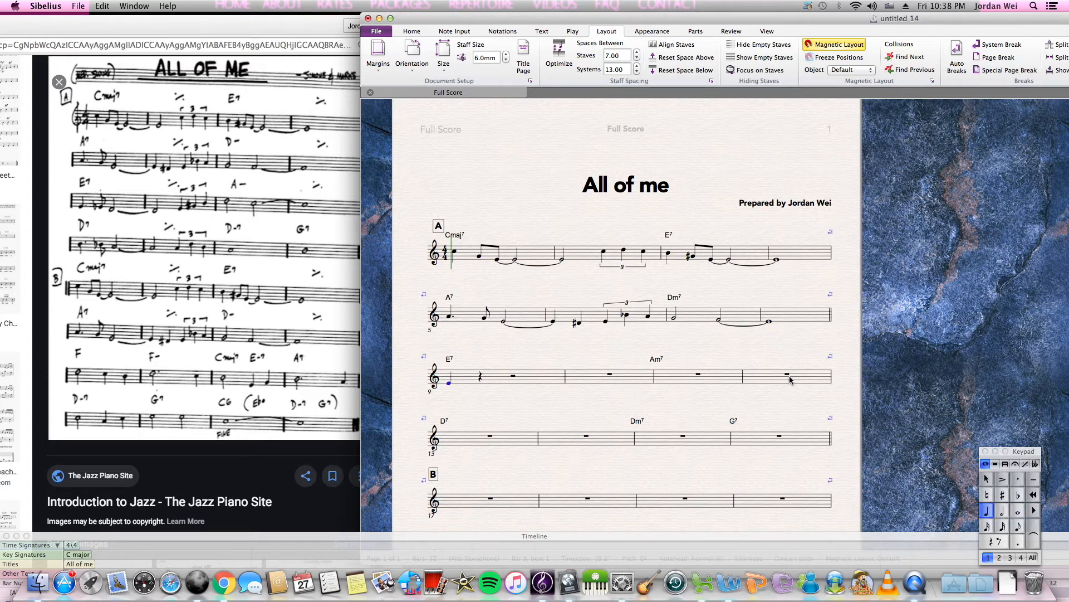
key(KP_Decimal)
key(Right)
key(e)
key(Escape)
key(KP_9)
key(Right)
key(d)
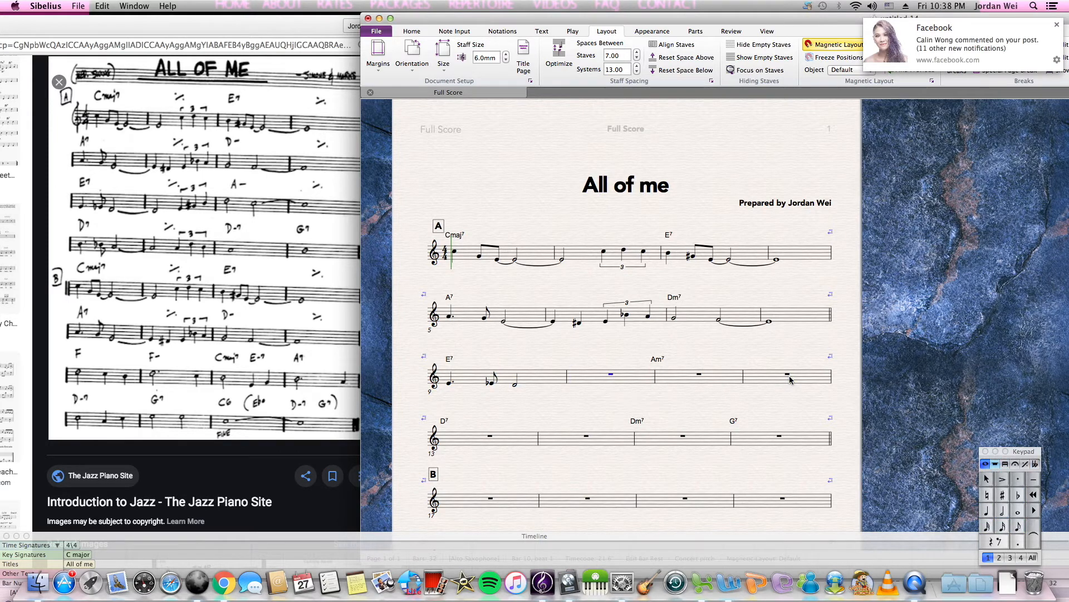
Step: Enter a half-note D in bar 10 tied from bar 9, followed by a quarter-note triplet of E, G-sharp and B
key(KP_4)
key(d)
key(KP_Enter)
key(KP_4)
key(e)
key(KP_7)
key(ctrl+3)
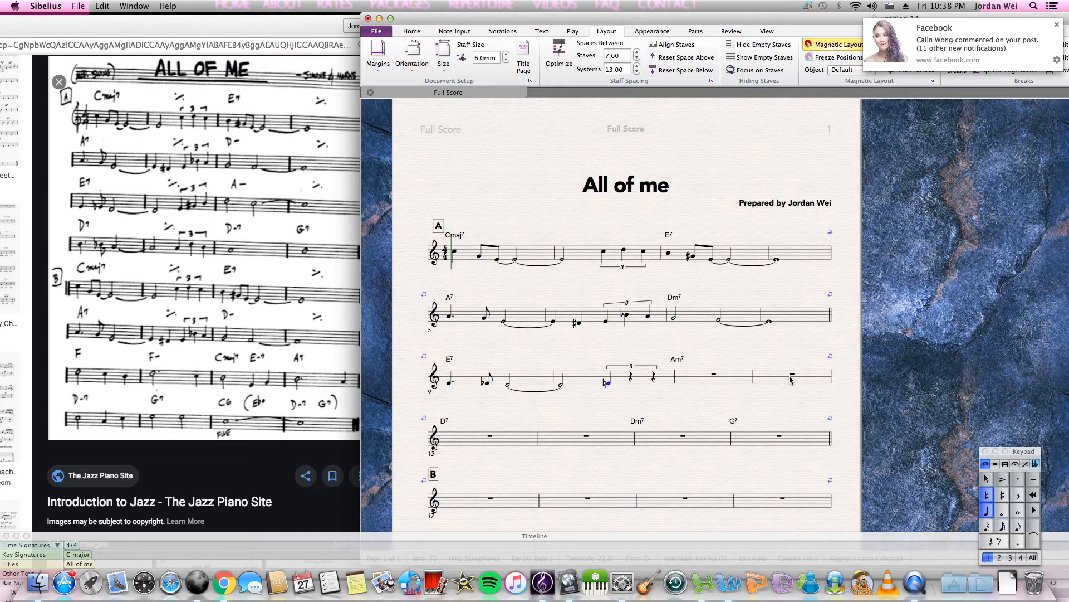
key(KP_7)
key(f)
key(KP_8)
key(Right)
key(b)
Step: Enter half-notes D and C in bar 11 and tie the C to a whole-note C in bar 12
key(c)
key(Up)
key(KP_5)
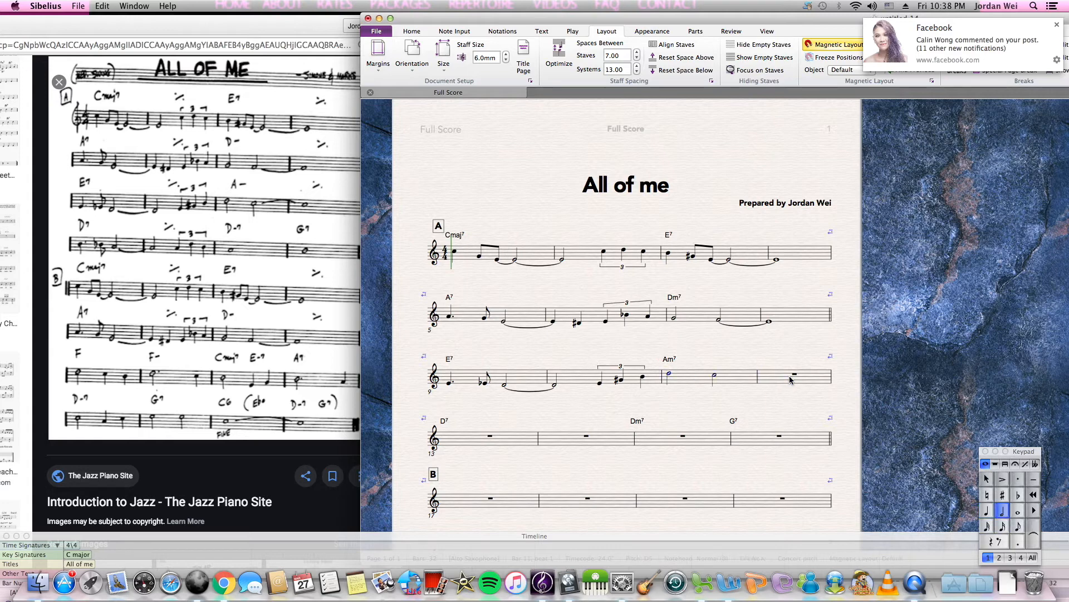
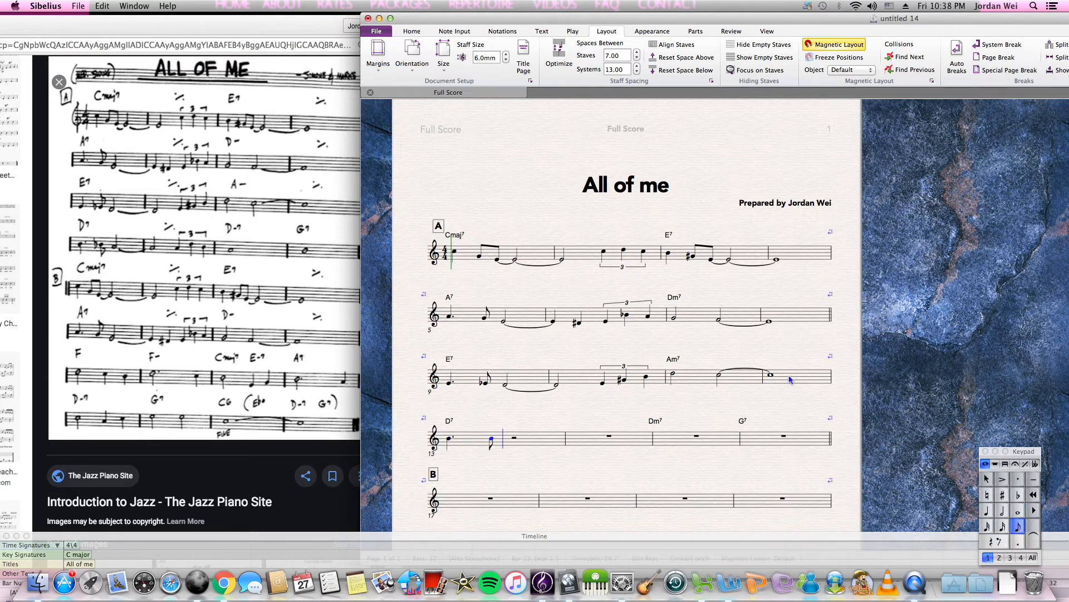
key(Escape)
Step: Copy the music of bars 9 and 10 onto bars 13 and 14
click(535, 384)
shift+click(583, 381)
click(545, 441)
click(538, 385)
shift+click(577, 381)
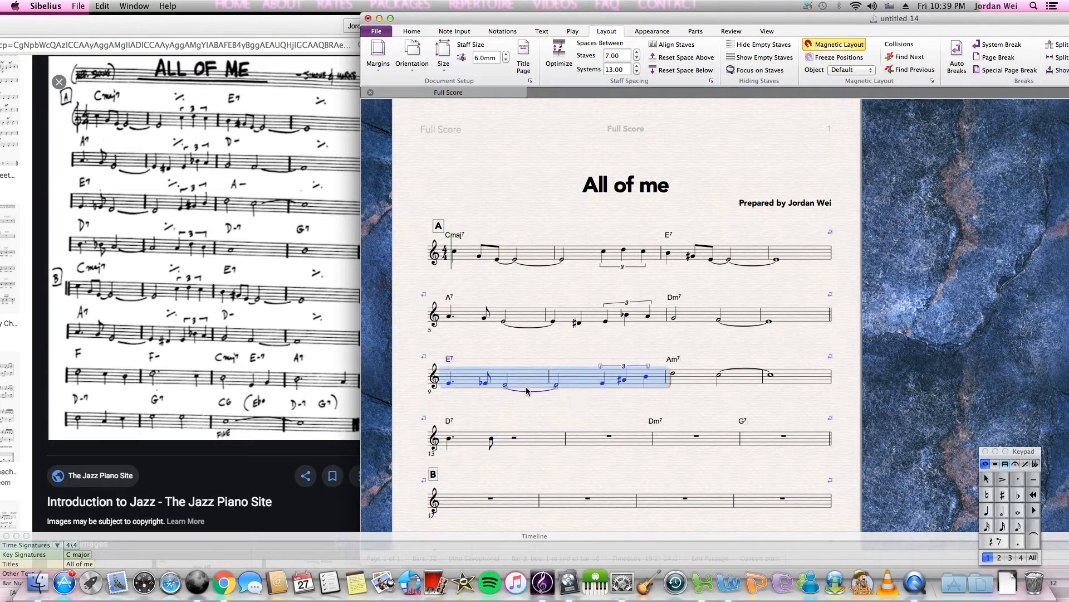
click(544, 441)
key(super+c)
key(super+v)
Step: Change the pasted chord symbol over bar 13 to D7
double_click(449, 422)
key(BackSpace)
key(BackSpace)
text(D7)
key(Escape)
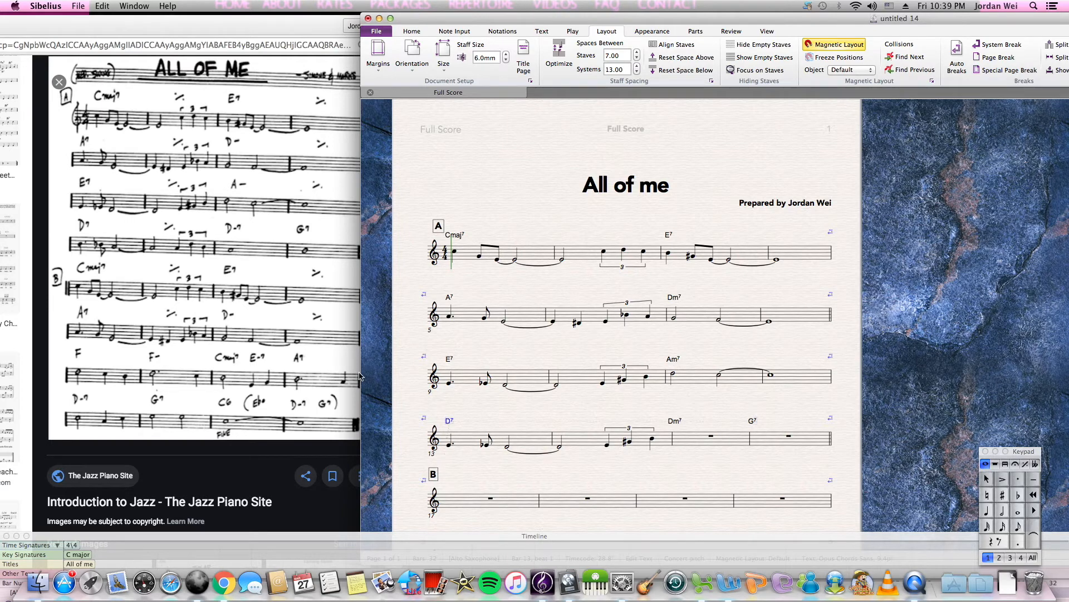
Step: Repitch the pasted notes in bars 13 and 14 to B, B-flat and a tied A, and the triplet to A, C and B natural
click(449, 444)
key(shift+Right)
key(shift+Right)
key(shift+Right)
key(Up)
key(Up)
key(Up)
key(Up)
key(Left)
key(Right)
key(Right)
key(Right)
key(Right)
key(Right)
key(Right)
key(Up)
key(Right)
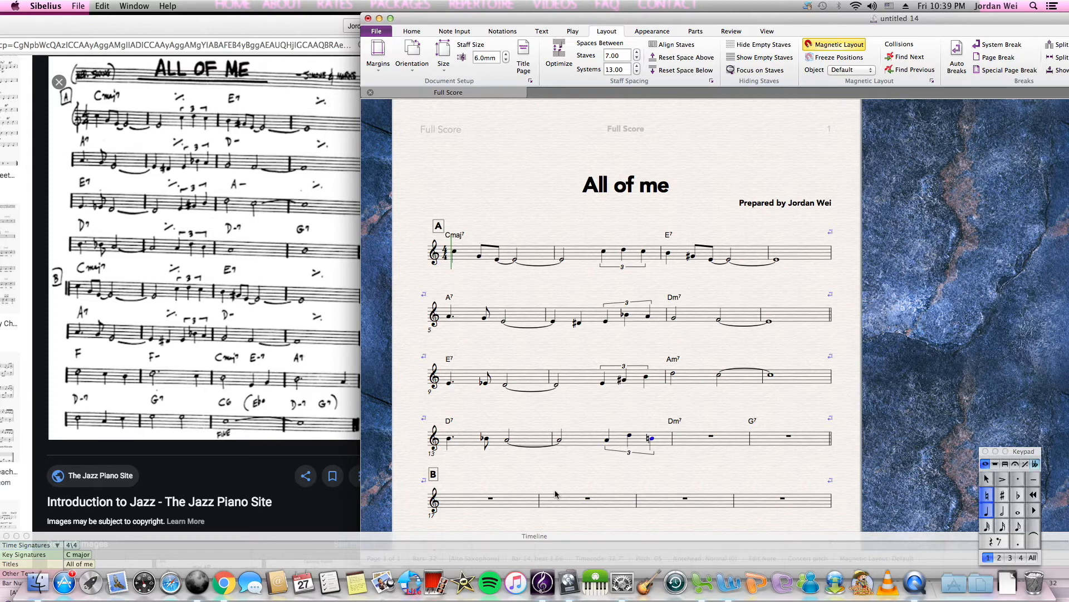
key(7)
Step: Enter a whole-note A in bar 15 and a whole-note B in bar 16
key(a)
key(Left)
key(Right)
key(6)
key(Right)
key(b)
key(Left)
key(Right)
key(6)
Step: Repeat the music and chord symbols of bars 1–16 into bars 17–32
scroll(234, 290, down, 2)
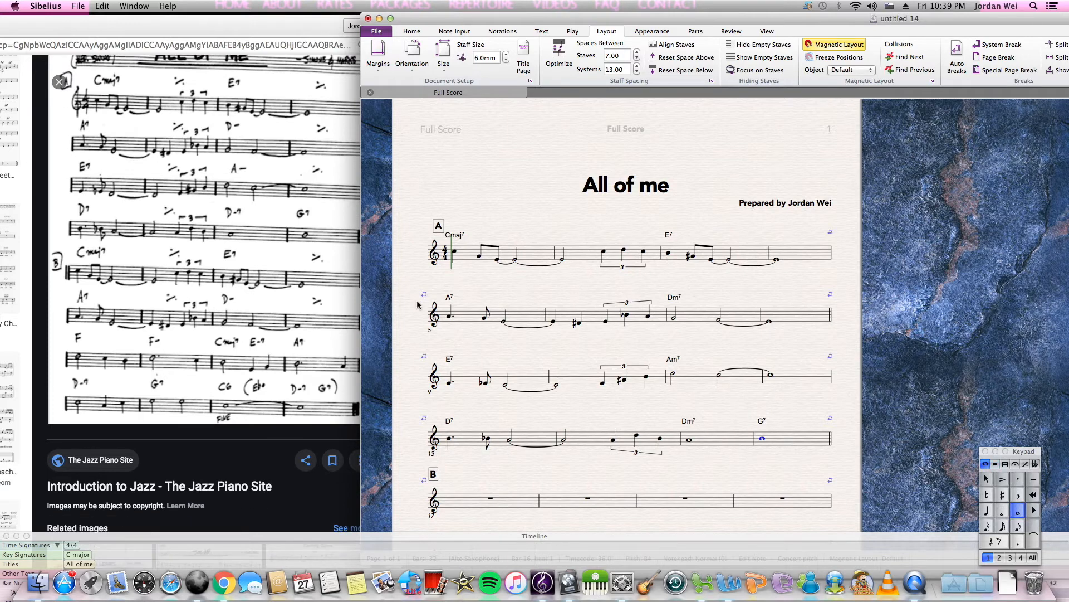
scroll(550, 251, down, 4)
click(527, 174)
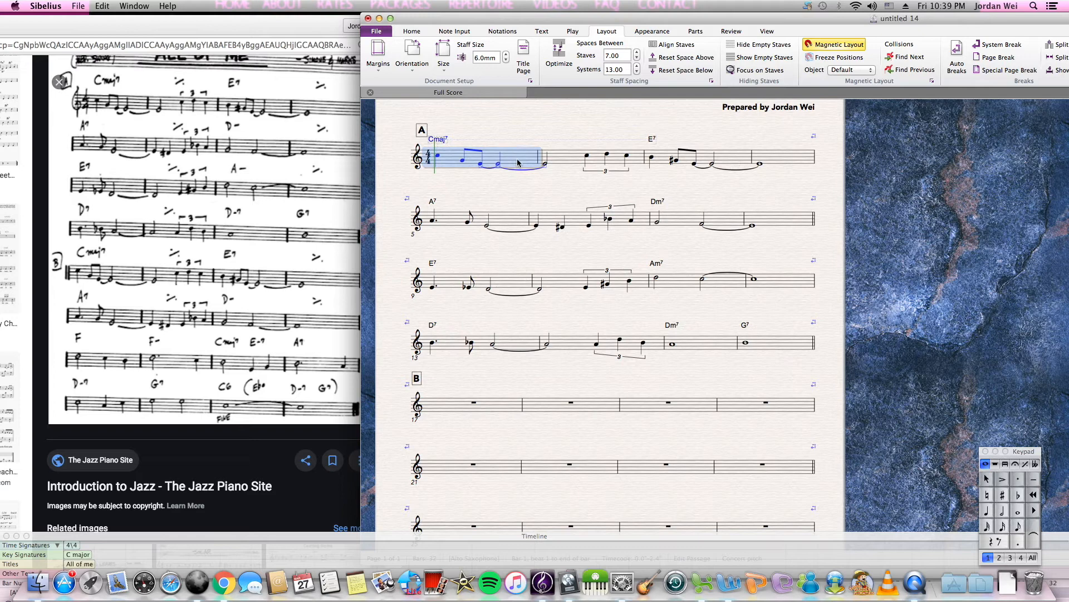
shift+click(784, 343)
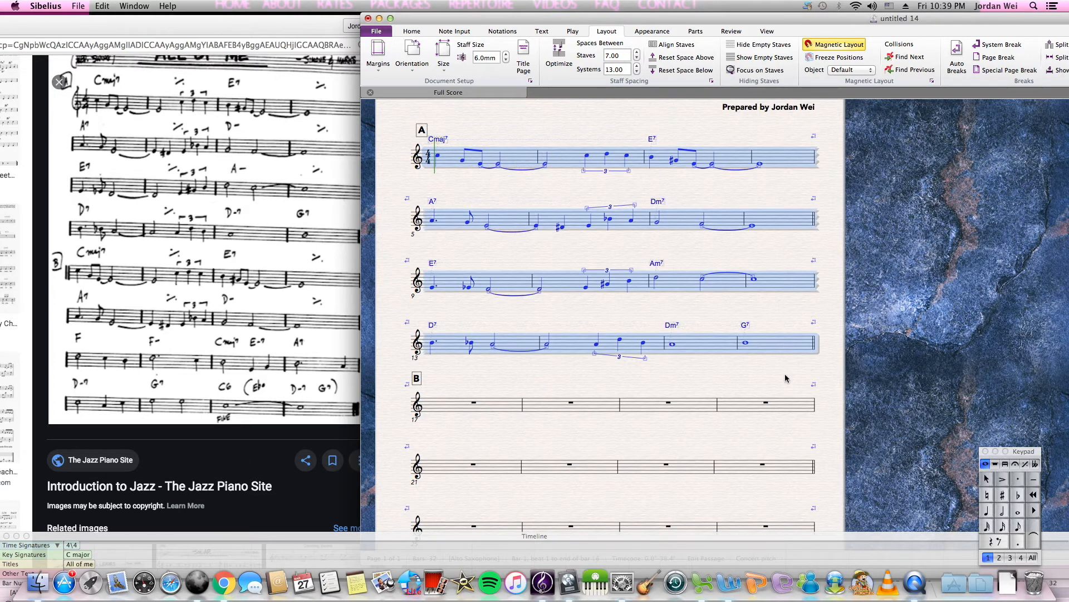
key(r)
scroll(762, 366, down, 3)
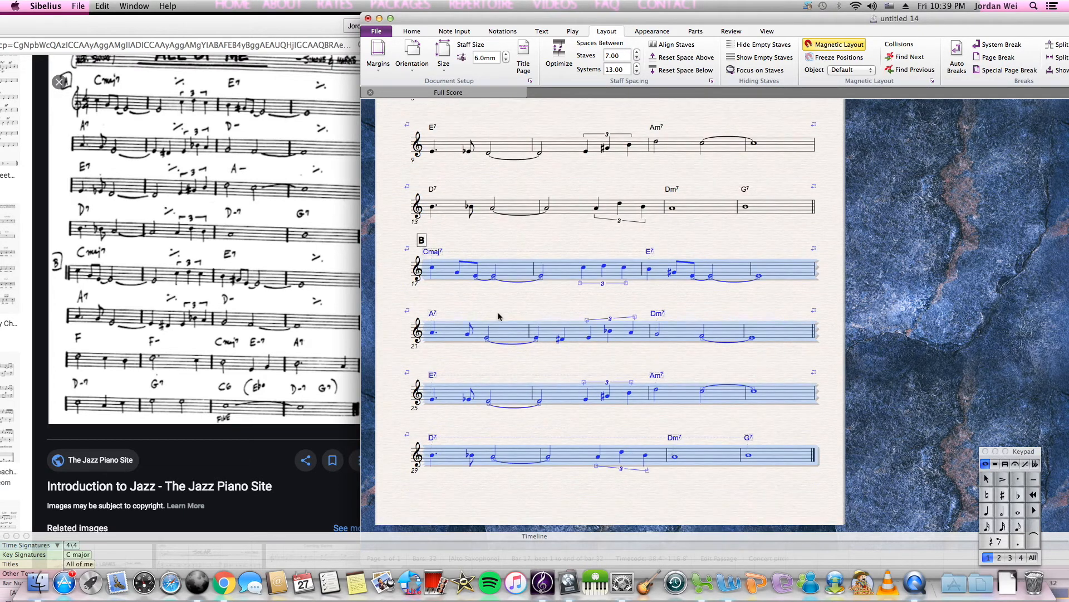
Step: Nudge rehearsal mark B slightly left, above the clef at the start of its system
click(422, 240)
key(Left)
key(Left)
key(Left)
key(Left)
key(Left)
key(Left)
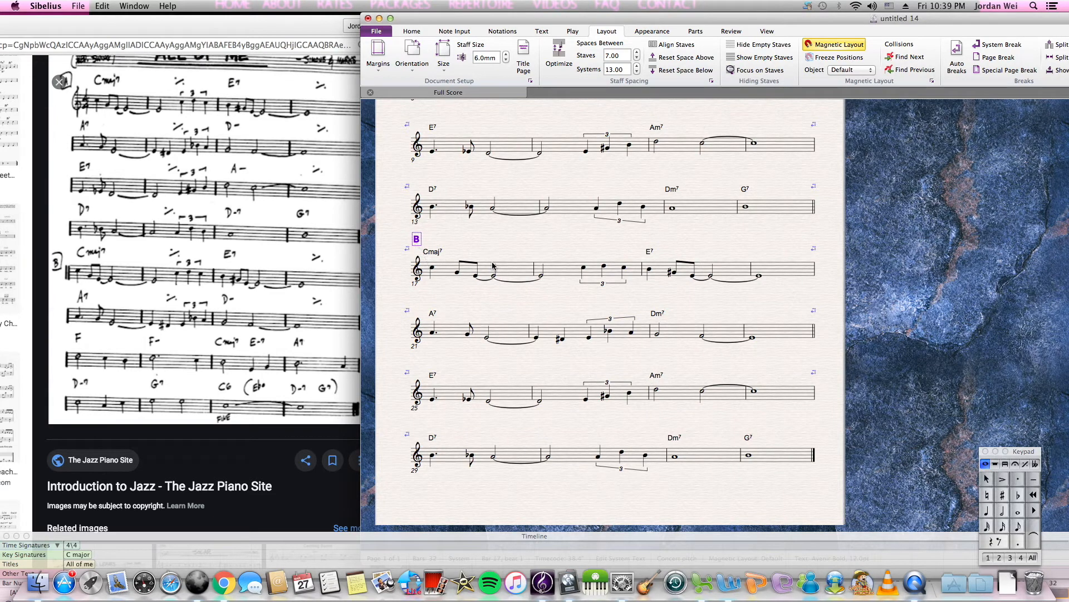
Step: Nudge rehearsal mark A slightly left, above the clef of the first system
scroll(454, 252, up, 3)
click(422, 162)
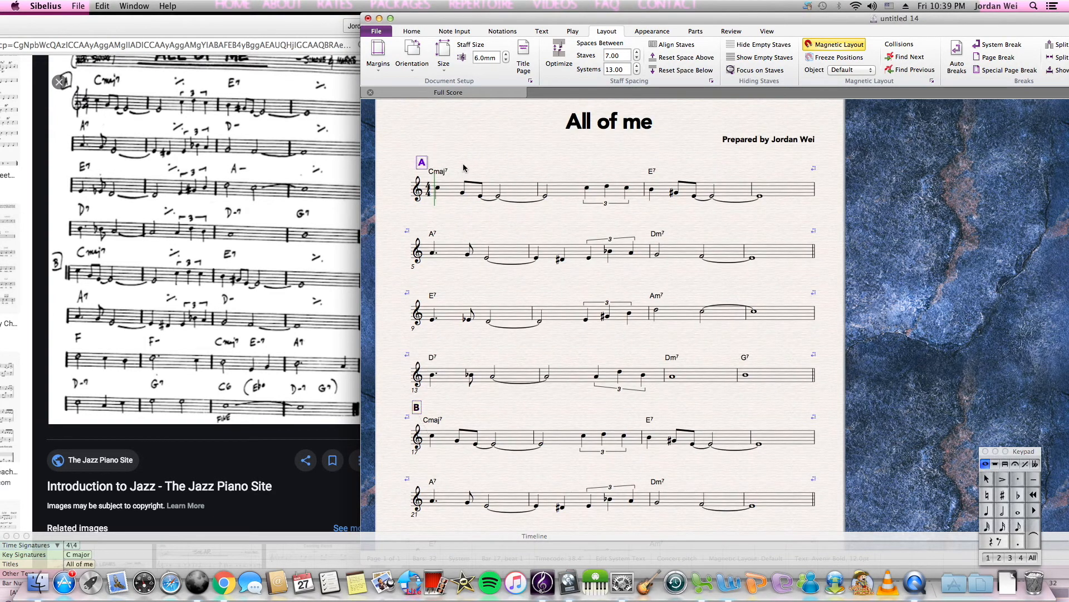
key(Left)
key(Left)
key(Left)
key(Left)
key(Left)
key(Left)
Step: Change the chord symbol over bar 25 to F and add Fm over the start of bar 26
scroll(472, 180, down, 2)
scroll(479, 368, down, 2)
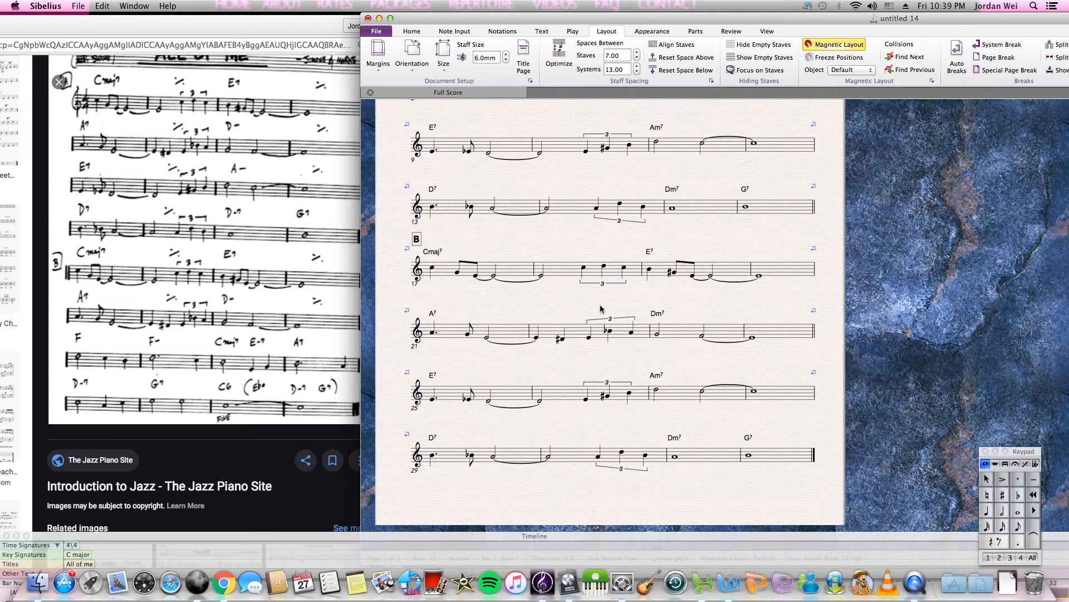
click(457, 400)
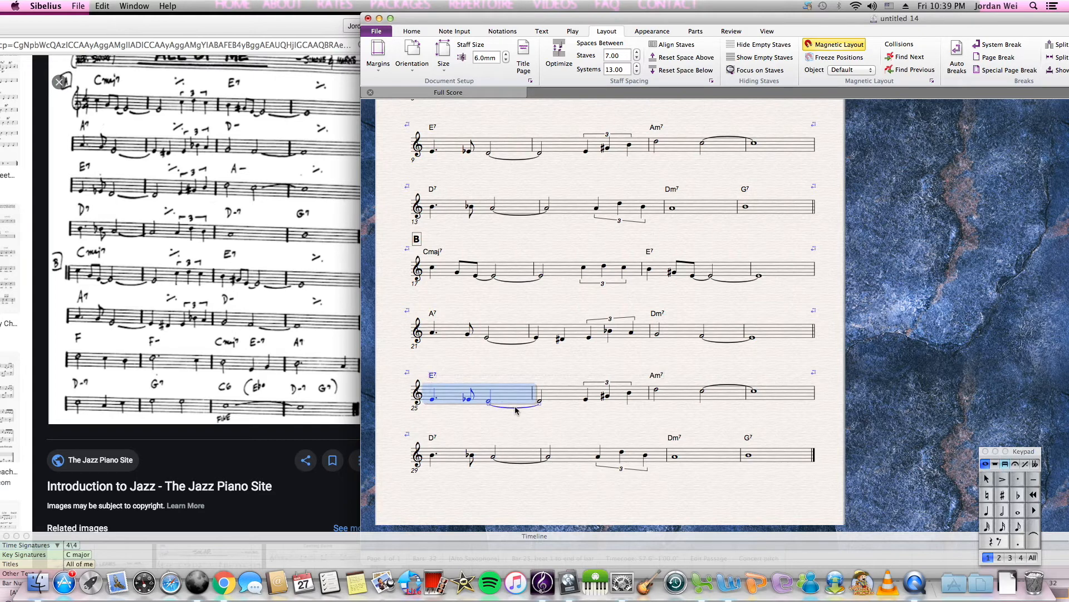
double_click(433, 374)
key(BackSpace)
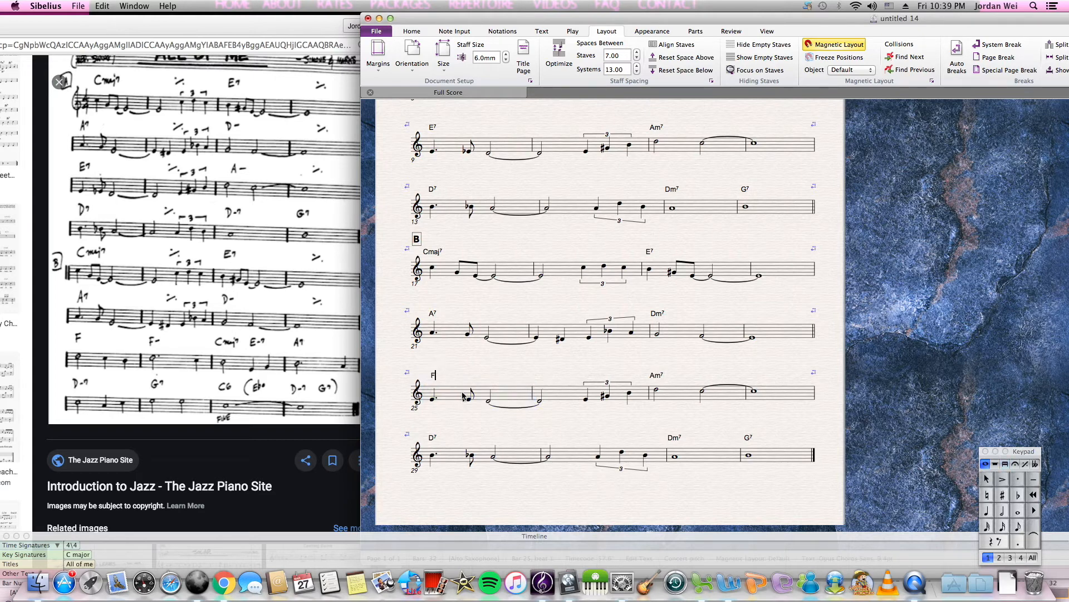
click(576, 394)
key(ctrl+k)
text(Fm)
Step: Replace the Am7 over bar 27 with Cmaj7 and Em7, and add A7 over bar 28
click(661, 376)
key(Delete)
key(5)
click(667, 392)
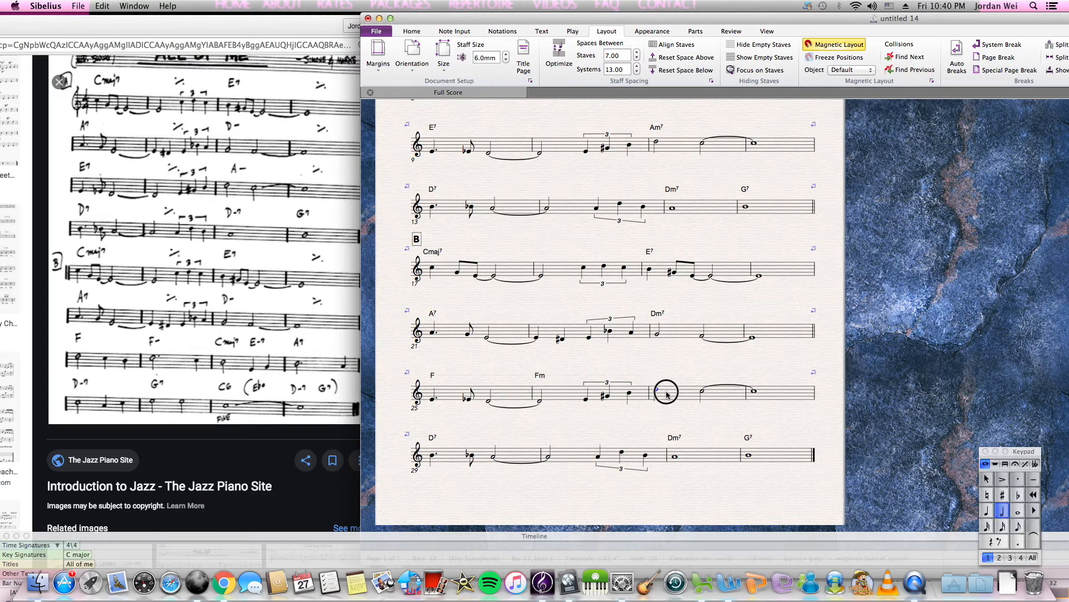
key(super+k)
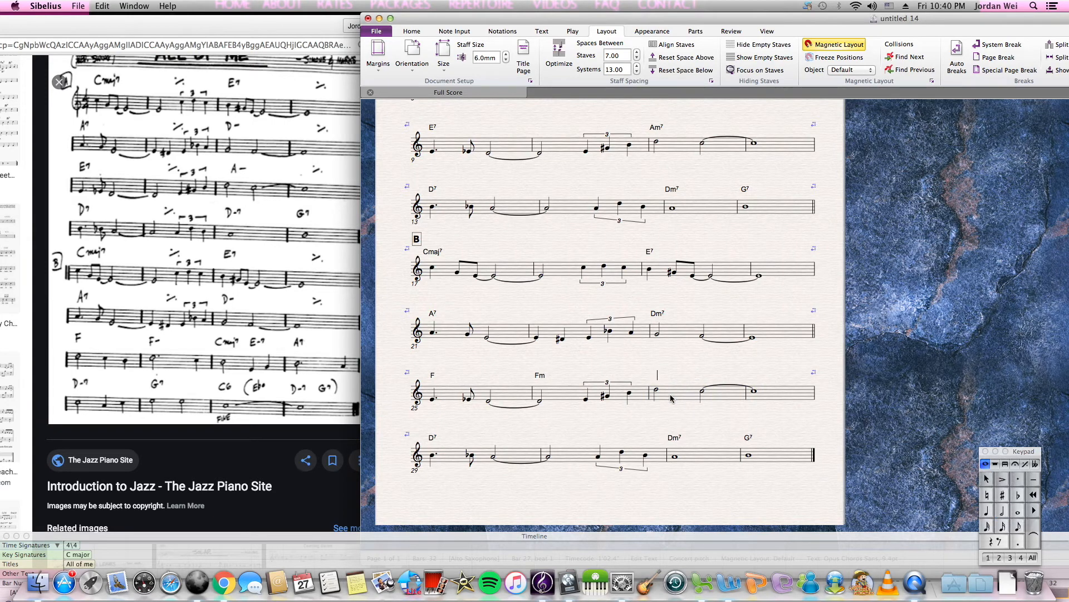
text(Cmaj7 Em7 A7)
Step: Change the opening of bar 25 to a single half-note D
click(433, 400)
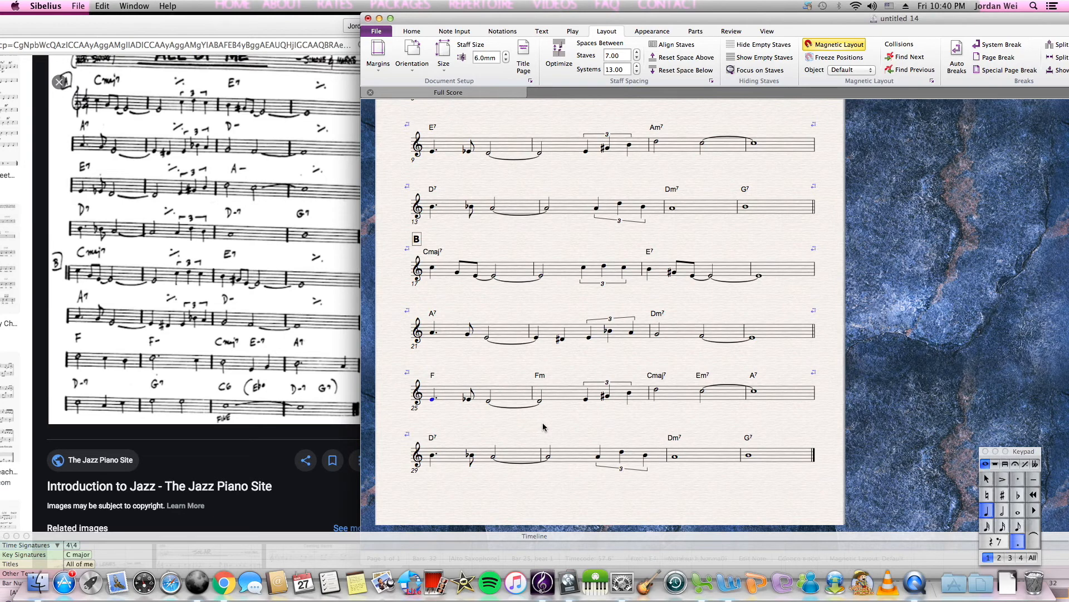
key(a)
key(Up)
key(Up)
key(Down)
key(Up)
key(Down)
key(Down)
key(Down)
key(Down)
key(Up)
key(Up)
key(Up)
key(Up)
key(Down)
key(Down)
key(Down)
key(Down)
key(Up)
key(Up)
key(Up)
key(Up)
key(5)
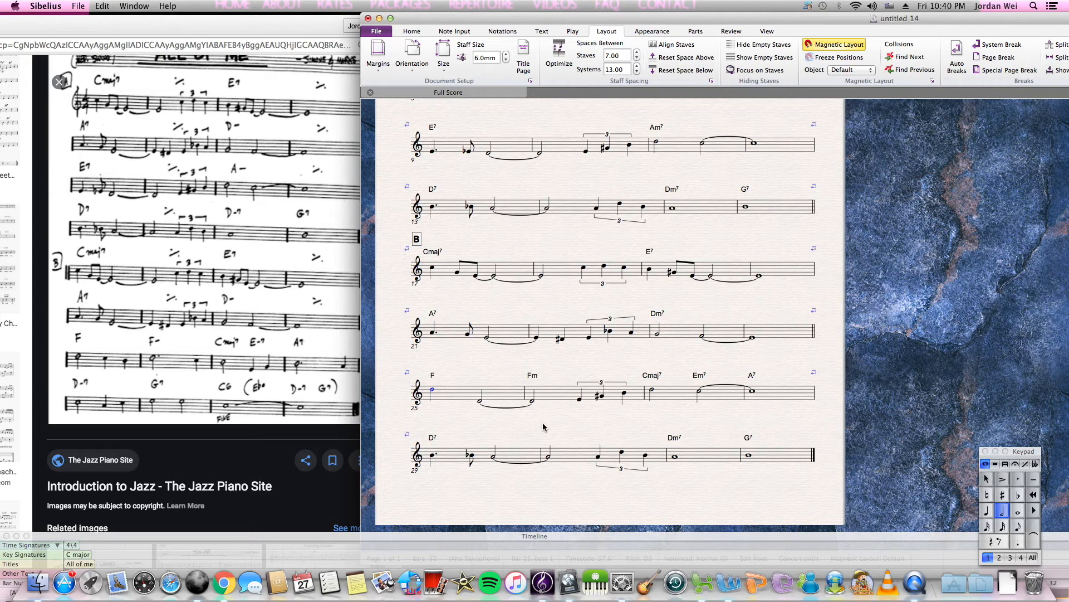
Step: Replace the tied half note at the end of bar 25 with quarter-notes C and B
key(Right)
key(Up)
key(Up)
key(Up)
key(Up)
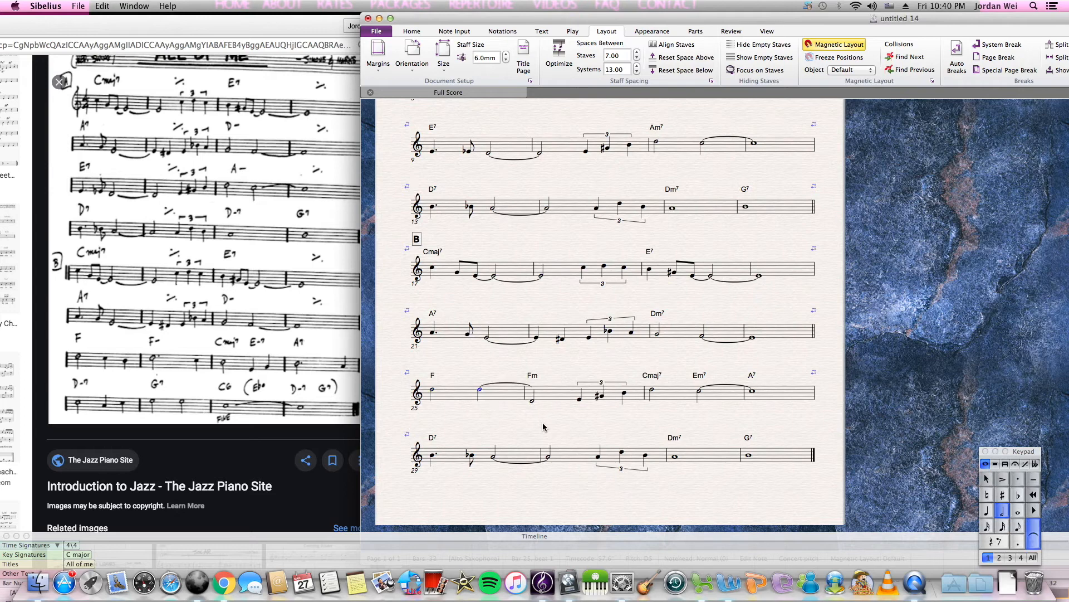
key(4)
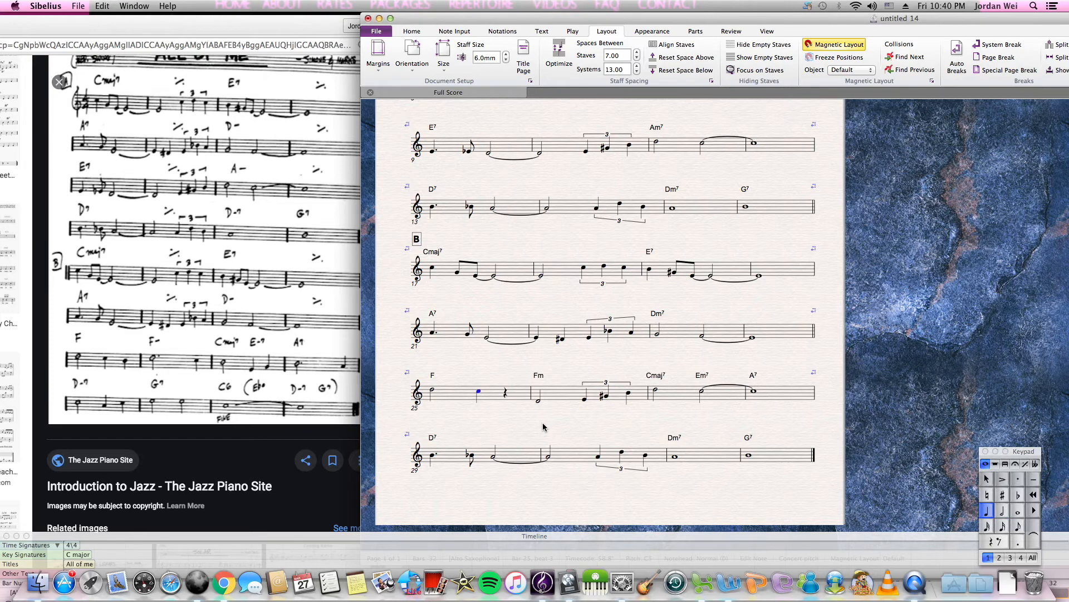
key(Right)
key(a)
Step: Change bar 26 to a dotted half-note D followed by a quarter-note C
key(Right)
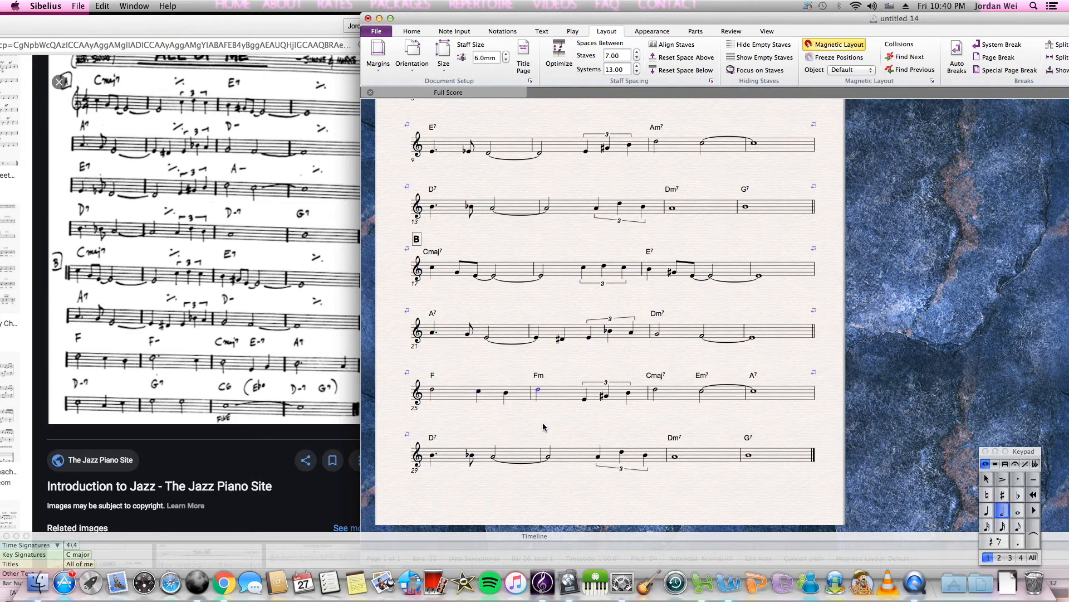
key(period)
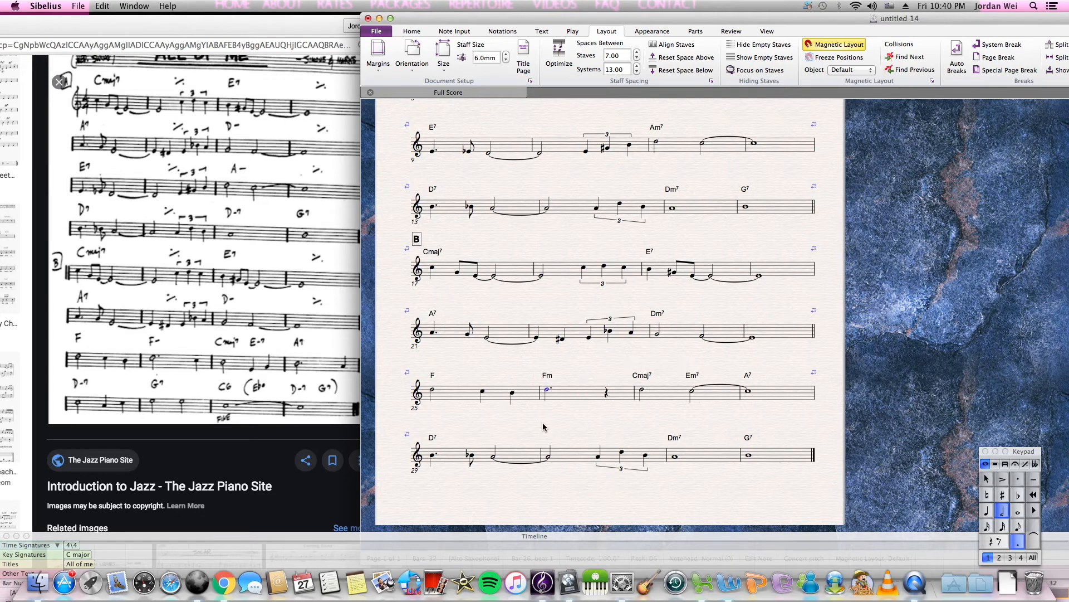
key(Right)
key(c)
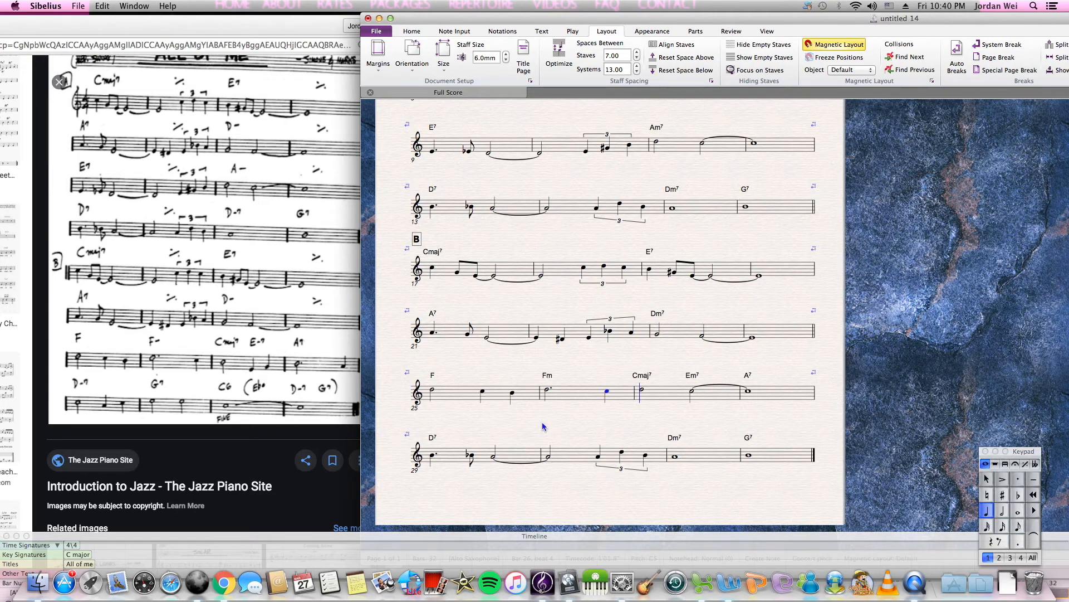
Step: Change bar 27 to a half-note B followed by quarter-notes E and G
key(Right)
key(b)
key(Right)
key(4)
key(super+Down)
key(Right)
key(g)
key(Right)
Step: Change bar 28 to a dotted half-note B followed by a quarter-note A
key(a)
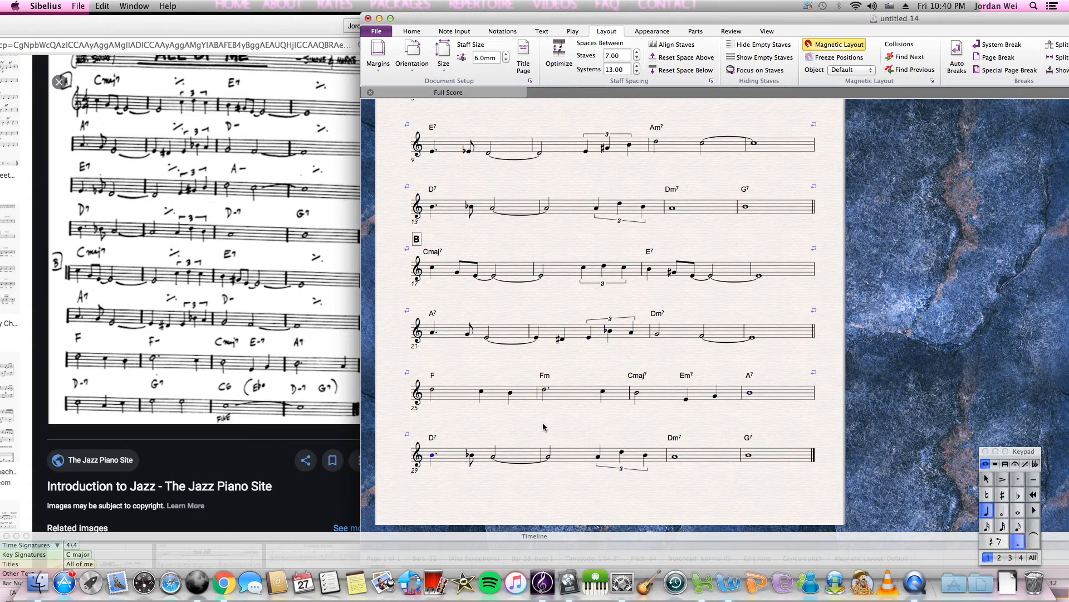
key(5)
key(period)
key(Right)
key(a)
key(Escape)
Step: Change the chord symbol over bar 29 to Dm7 and add a G7 chord over bar 30
click(433, 438)
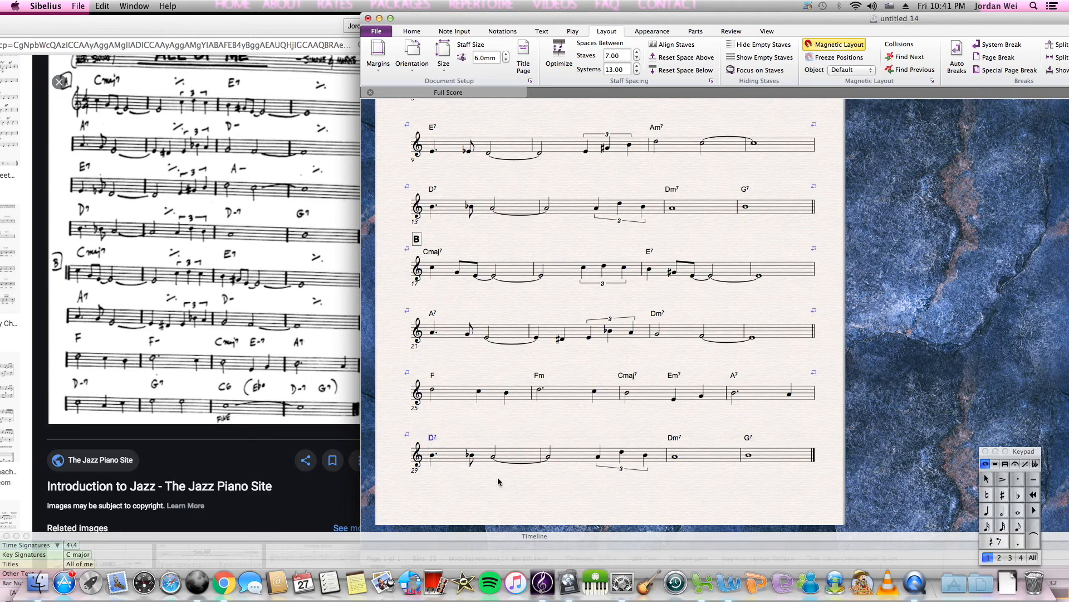
key(Return)
key(Left)
text(m)
key(Escape)
key(Escape)
click(435, 439)
double_click(440, 439)
text(7)
key(BackSpace)
text(7)
key(space)
key(space)
text(G7)
Step: Replace the chord symbols over bars 31 and 32 with C6, E♭°, Dm7 and G7
click(675, 437)
click(707, 460)
key(ctrl+k)
text(C6)
key(space)
text(Ebo)
key(space)
key(space)
text(Dm7 G7)
Step: Change bar 29 to a half-note C followed by quarter-notes A and C
click(433, 457)
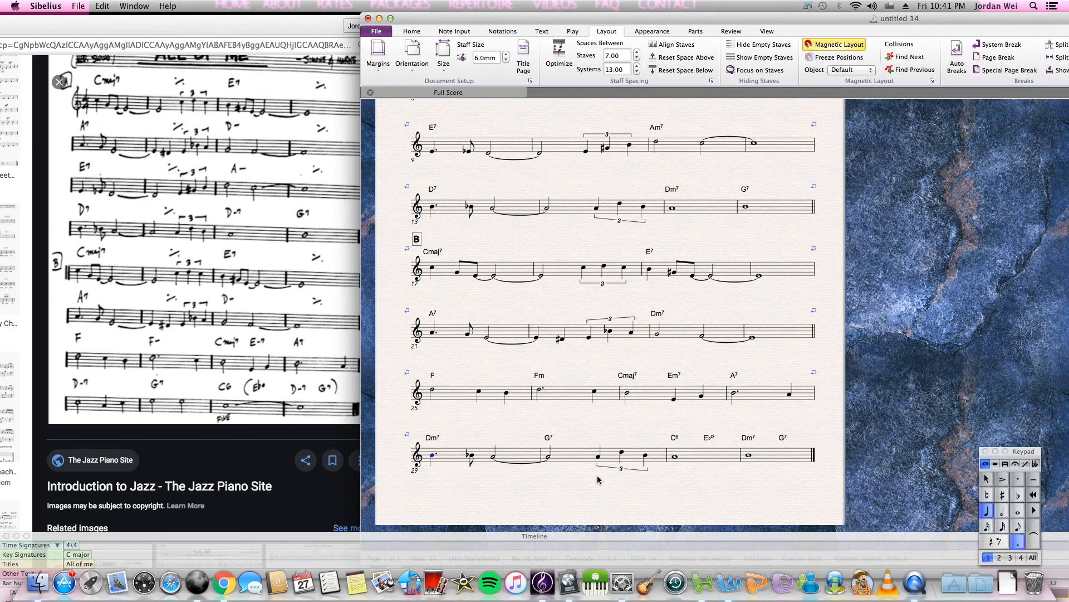
key(period)
key(5)
key(n)
key(a)
key(Escape)
key(4)
key(n)
key(c)
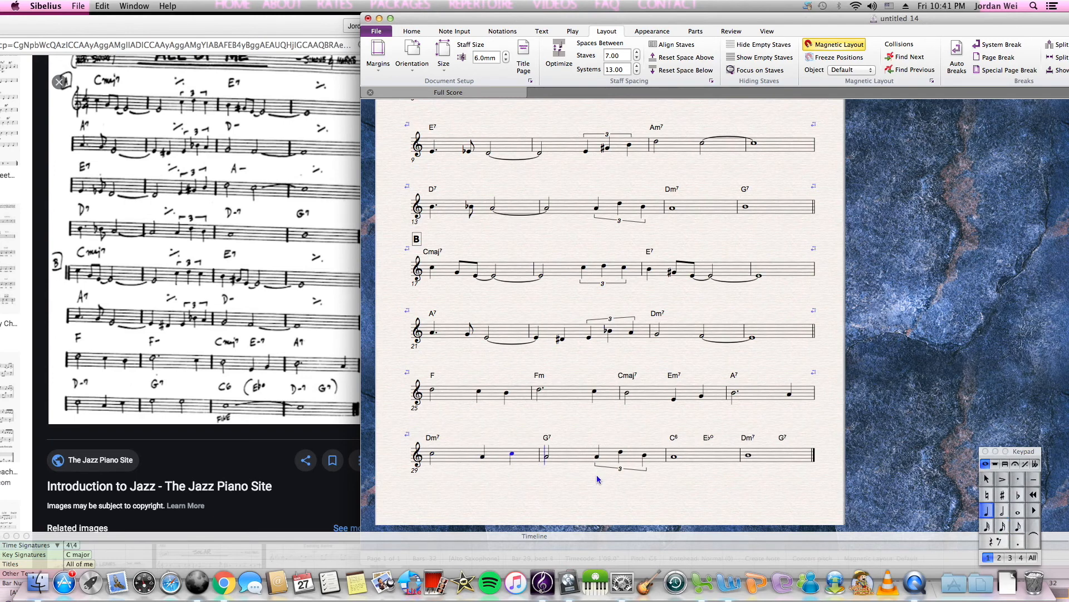
Step: Enter two half-notes E in bar 30
key(5)
key(d)
key(d)
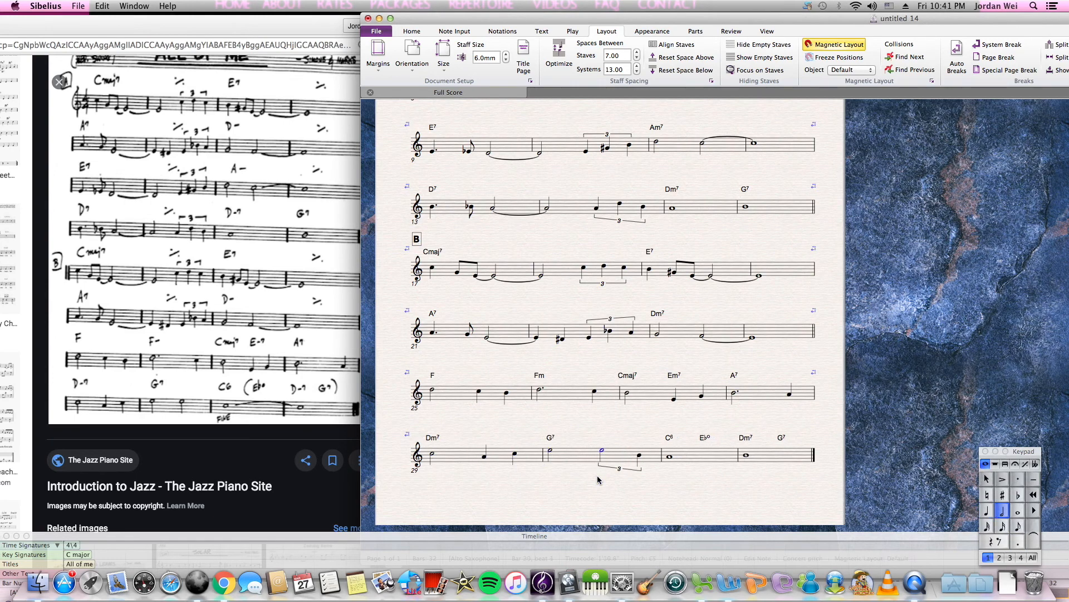
Step: Remove the leftover triplet from bar 30 and fill the second half of the bar with a half-note E
key(shift+Right)
key(shift+Right)
key(Delete)
key(super+z)
key(Left)
key(Right)
key(Left)
key(Delete)
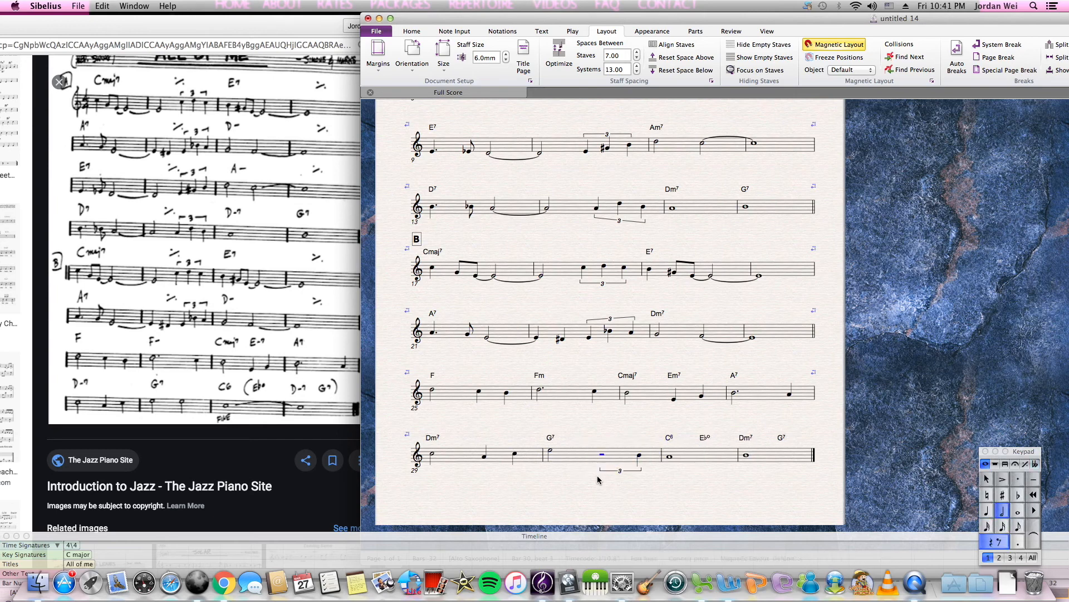
key(Right)
click(629, 470)
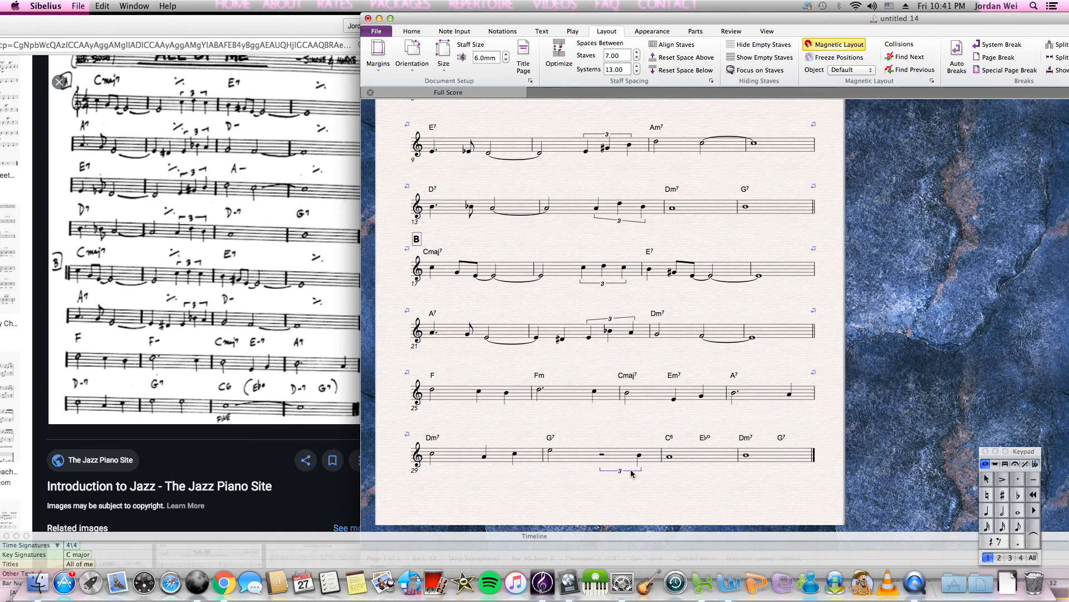
key(Delete)
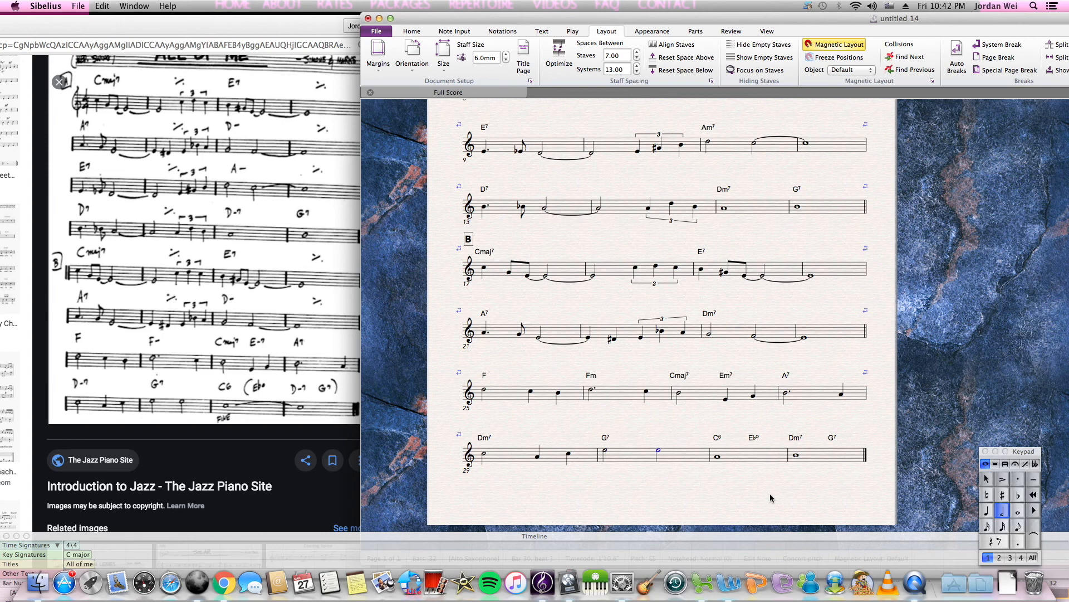
Step: Change the whole notes in bars 31 and 32 to C and tie them together
key(Right)
key(Return)
key(Right)
key(Left)
key(Return)
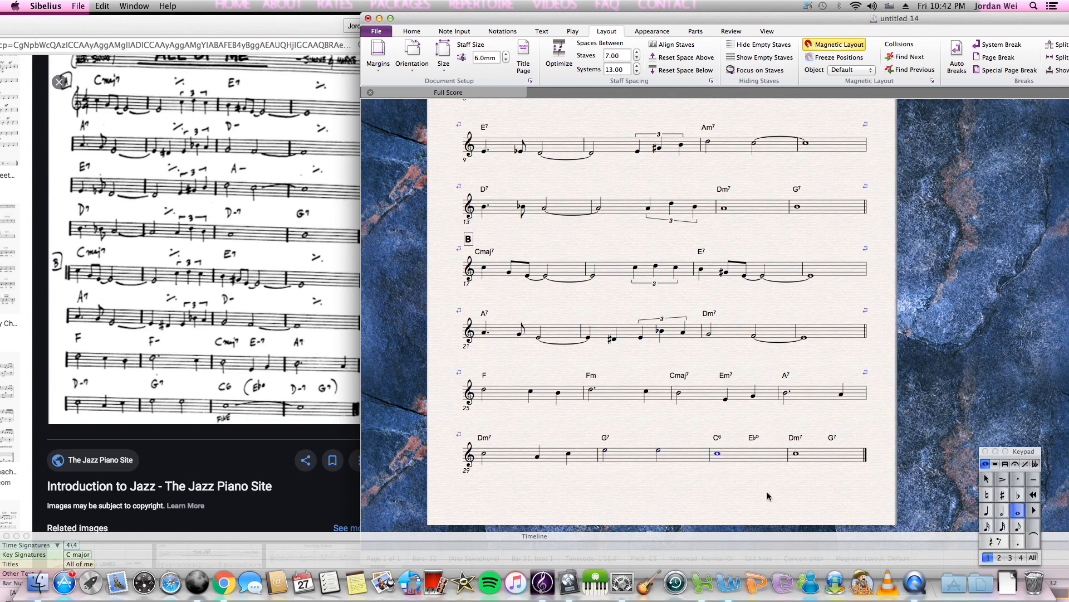
mouse_move(43, 72)
mouse_down()
mouse_move(174, 72)
mouse_move(156, 72)
mouse_up()
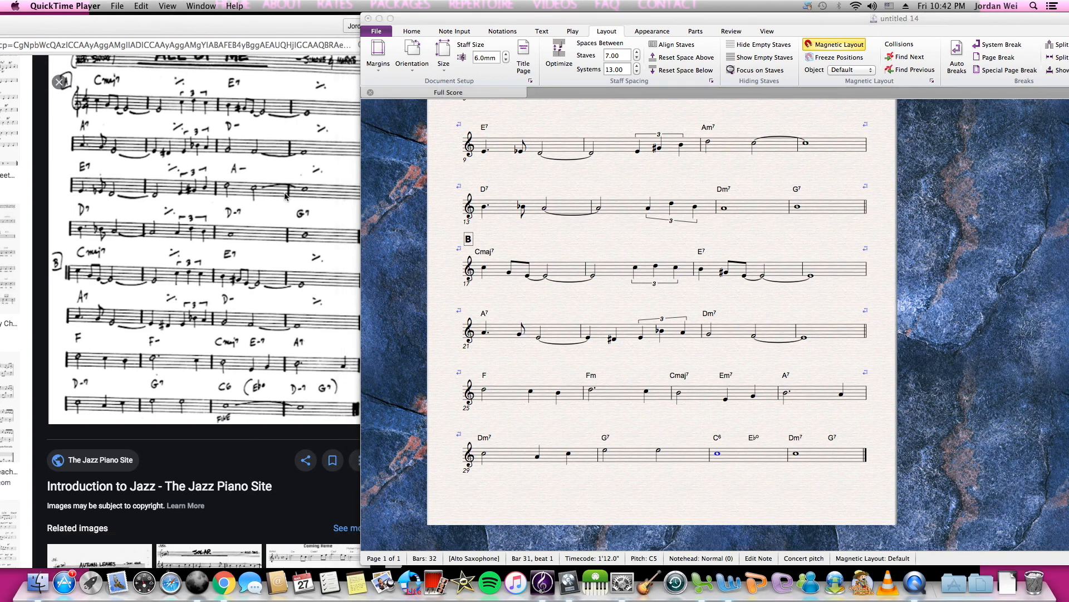
click(637, 427)
click(758, 473)
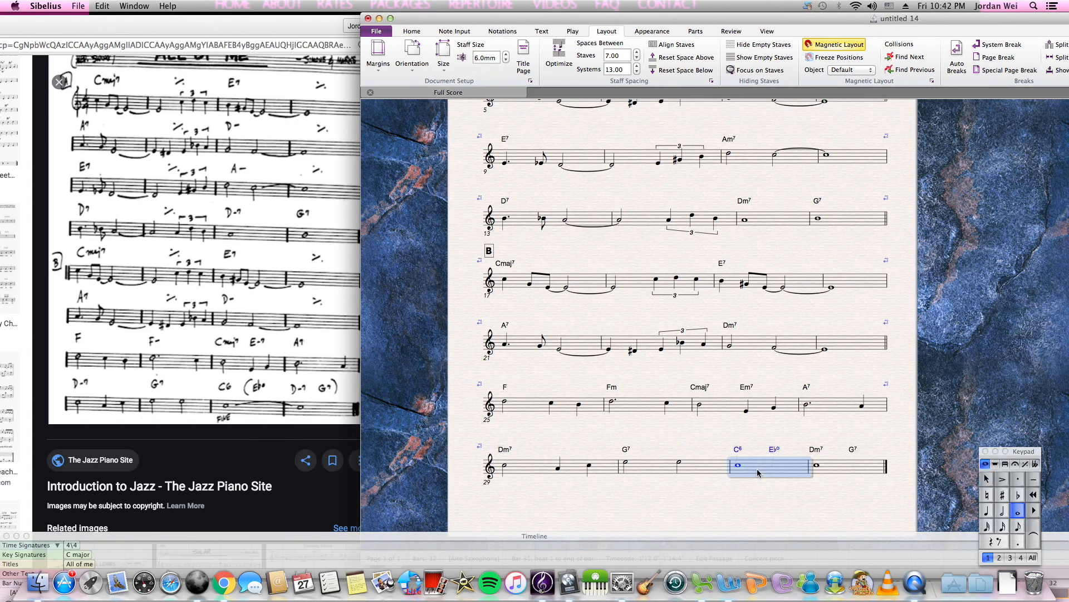
scroll(695, 355, up, 5)
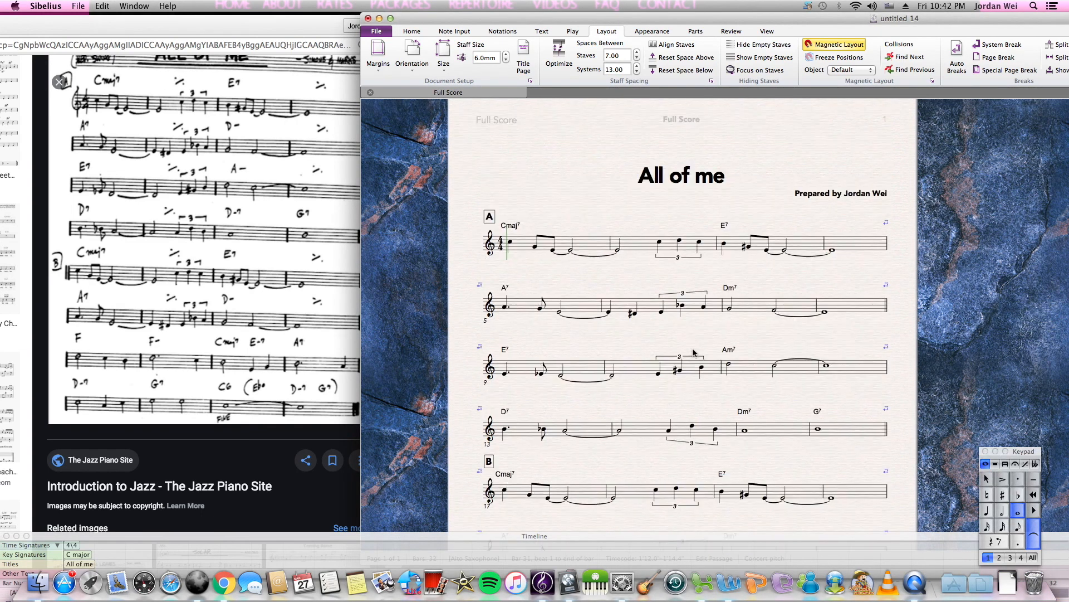
Step: Examine the complete lead sheet at full-page size, from the title to the last bar
key(super+minus)
drag(800, 172, 591, 142)
click(716, 412)
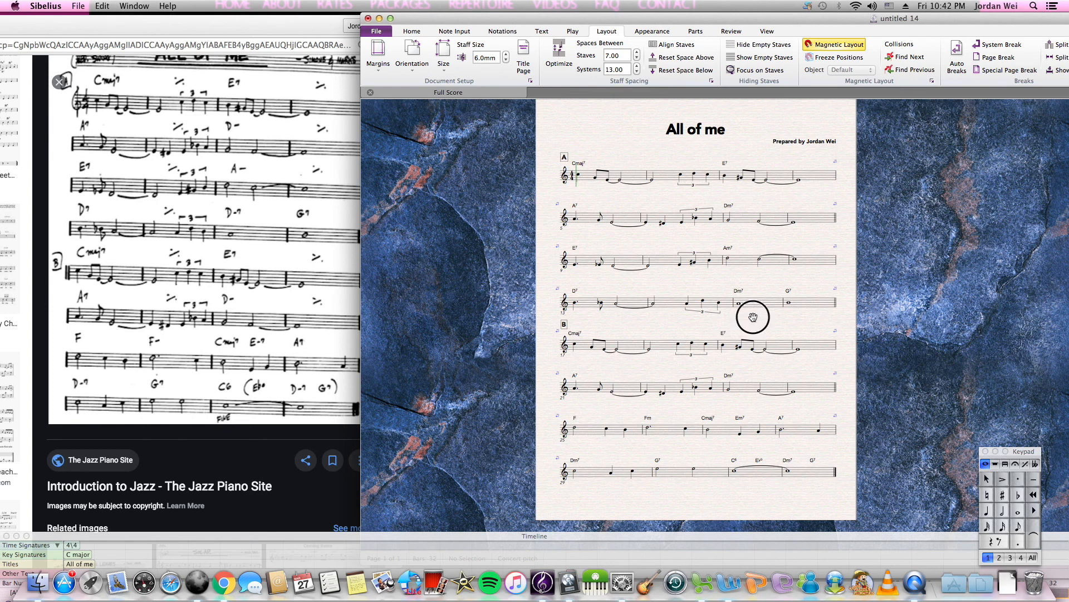
drag(752, 312, 684, 311)
scroll(676, 328, up, 3)
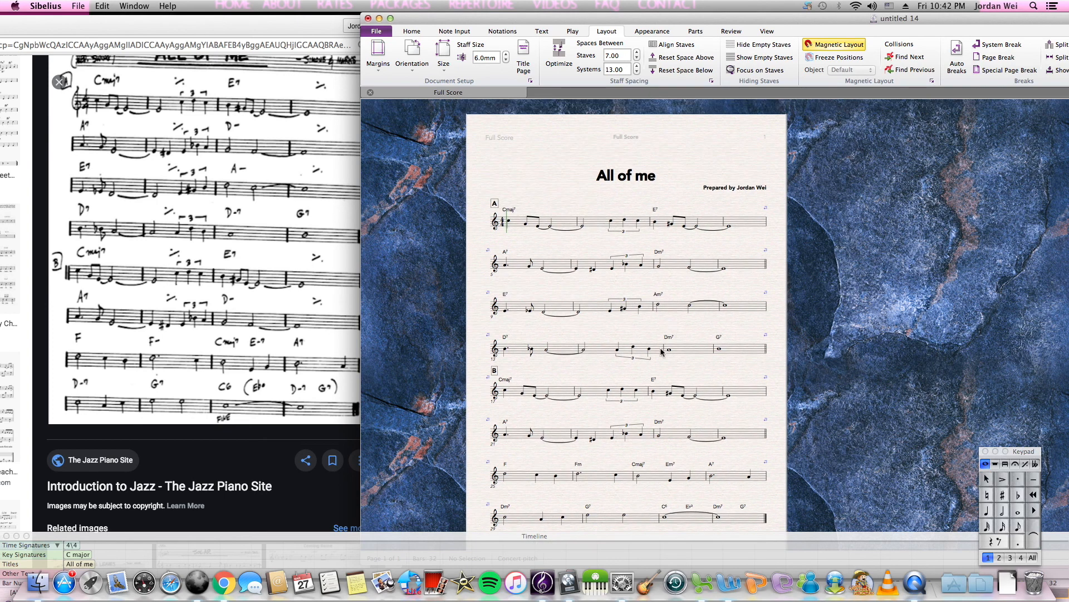
scroll(662, 353, down, 2)
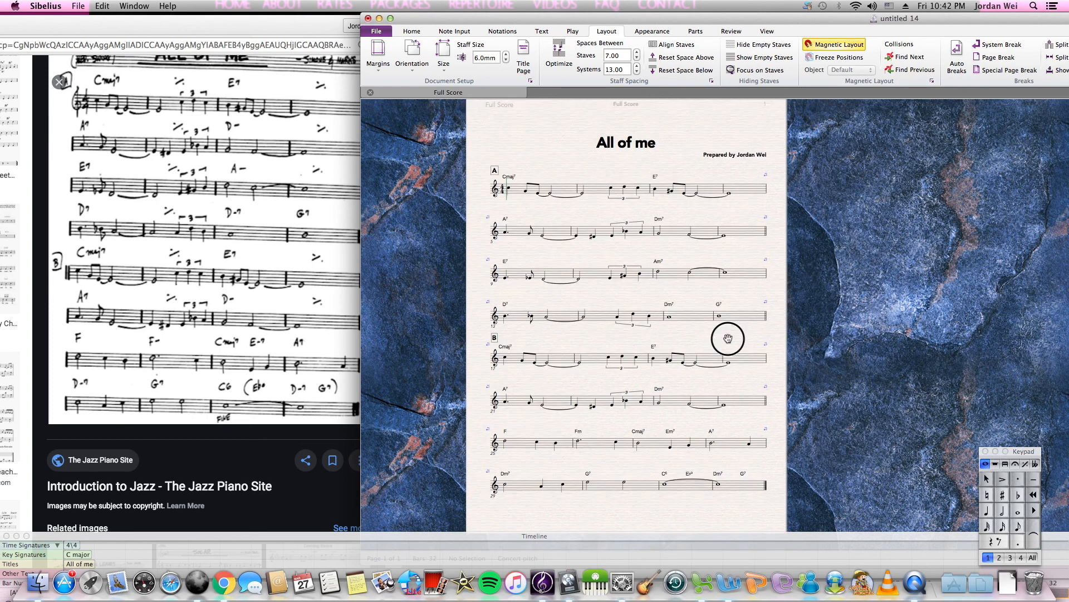
drag(728, 337, 694, 305)
drag(697, 356, 691, 352)
scroll(690, 352, up, 2)
scroll(691, 352, down, 1)
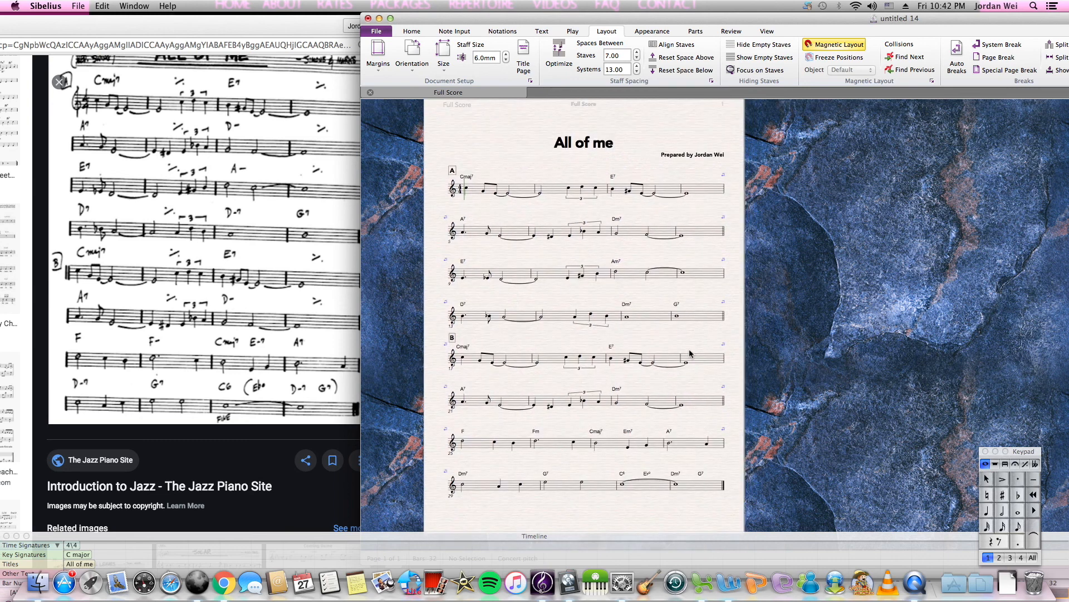